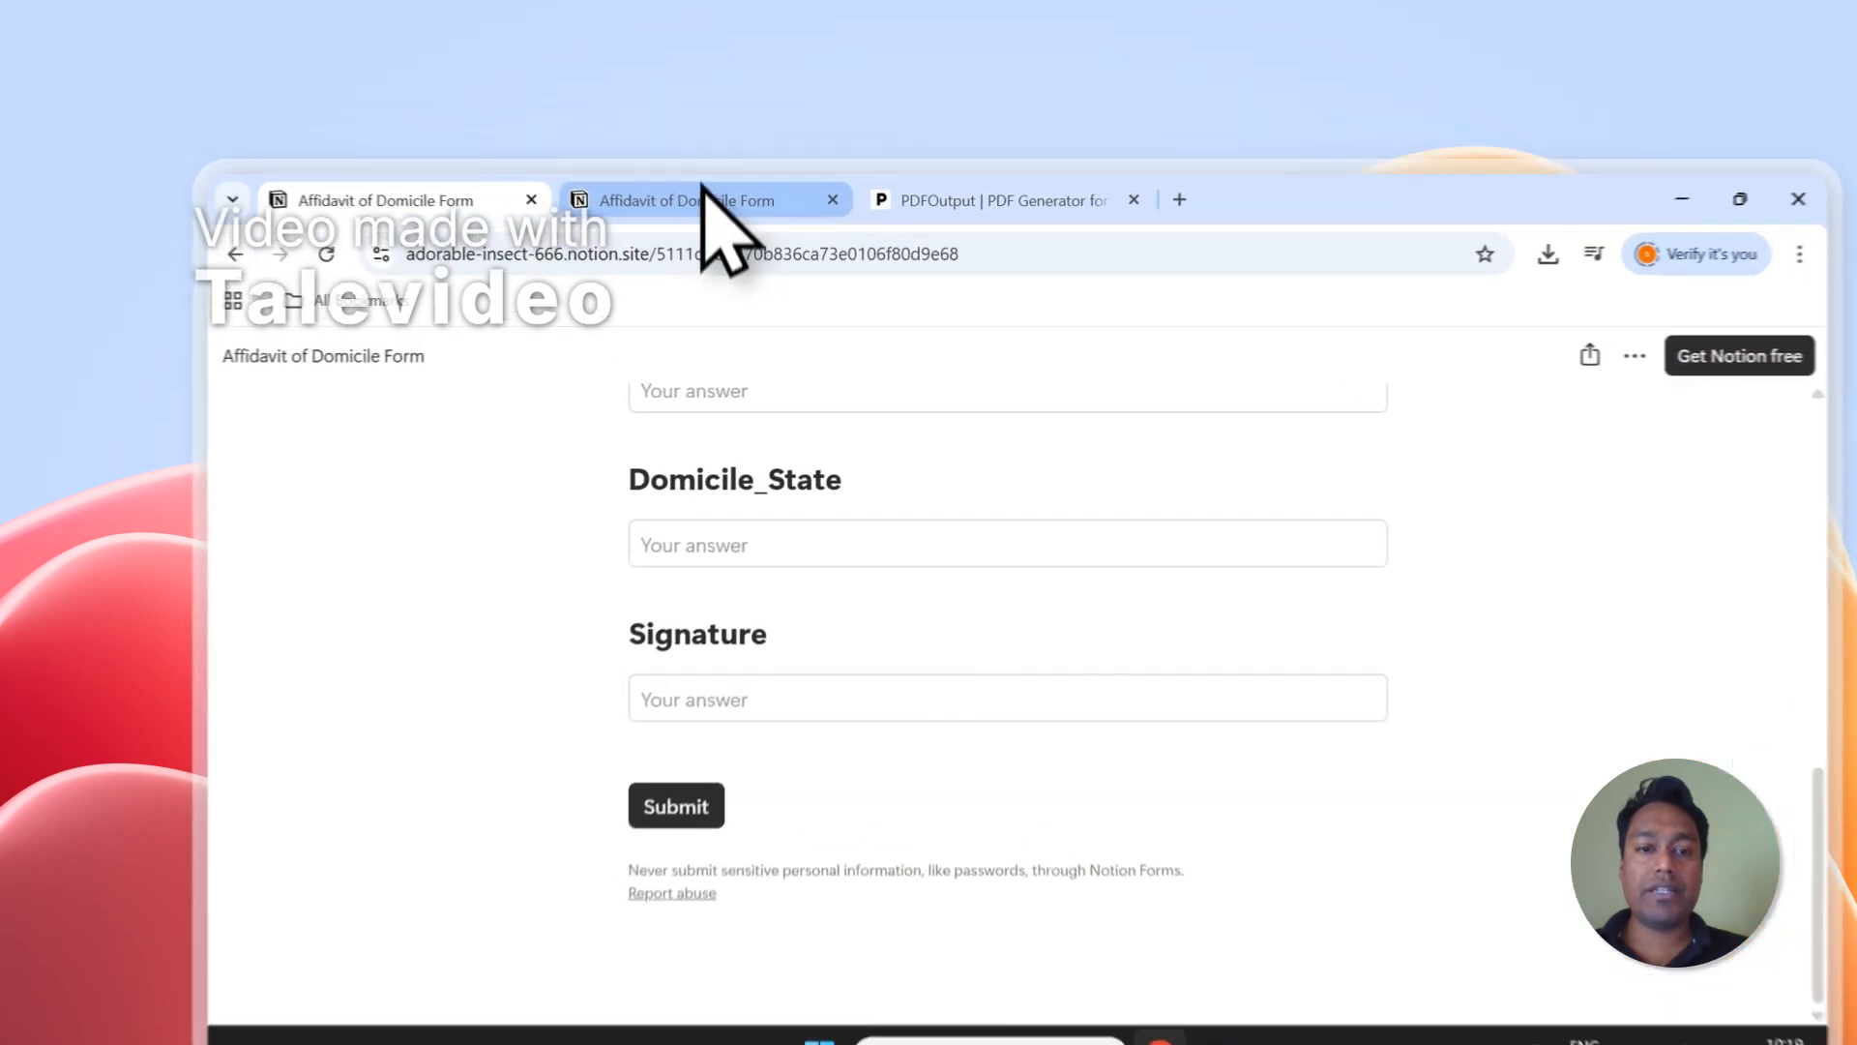
# Open the Affidavit of Domicile Form responses in Notion and look over Entry-1 and Entry-2.
pyautogui.click(634, 141)
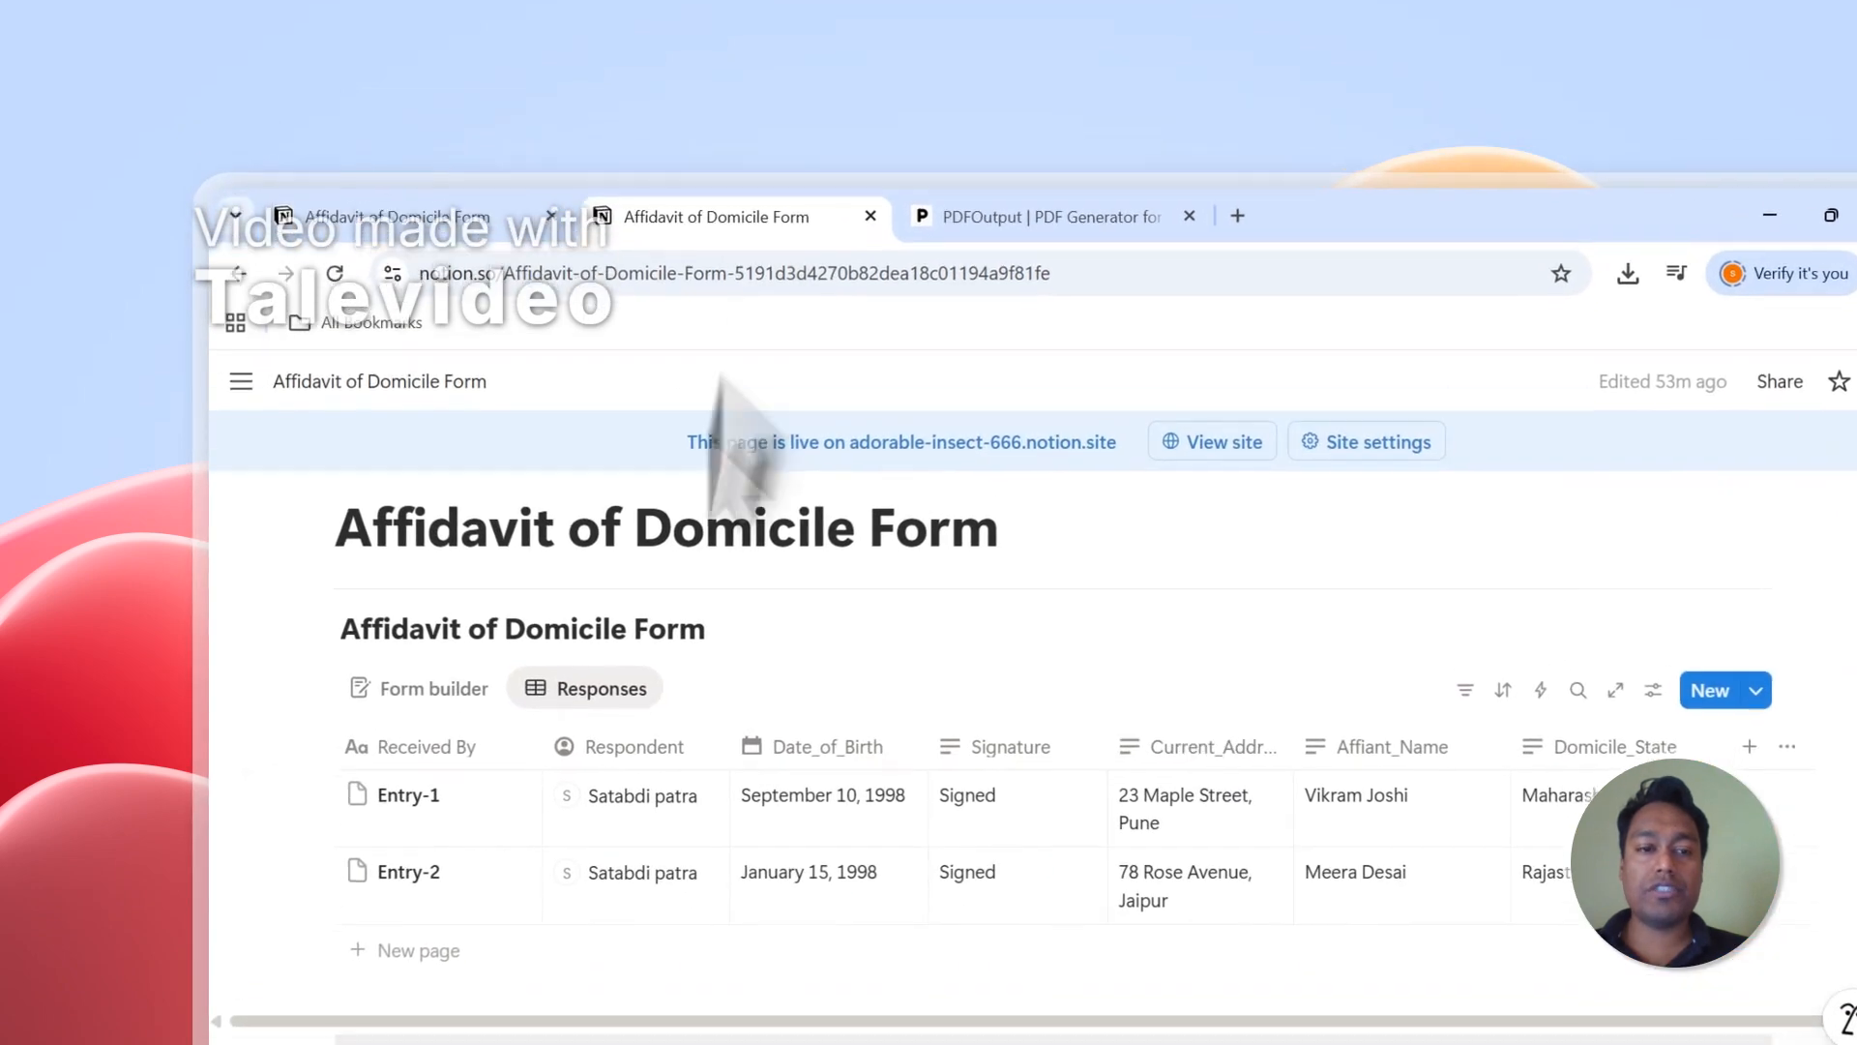
pyautogui.click(311, 721)
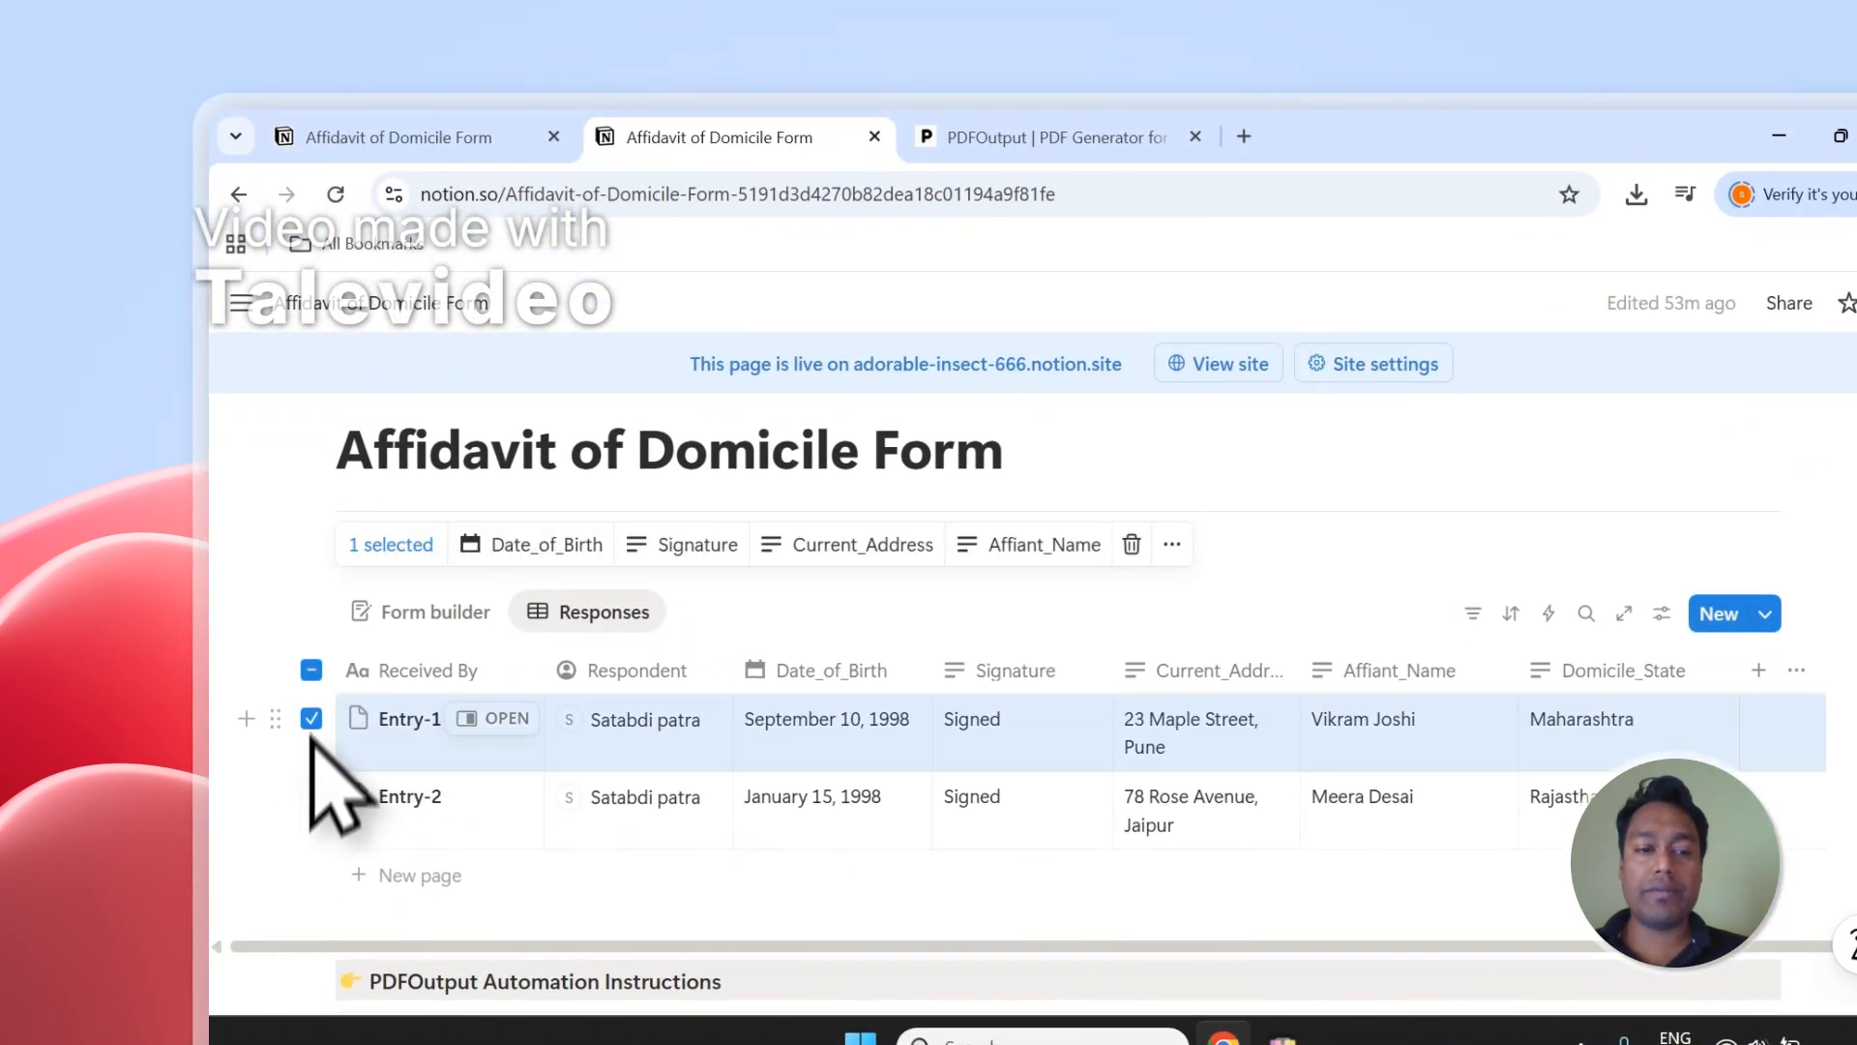
pyautogui.click(310, 796)
pyautogui.click(311, 671)
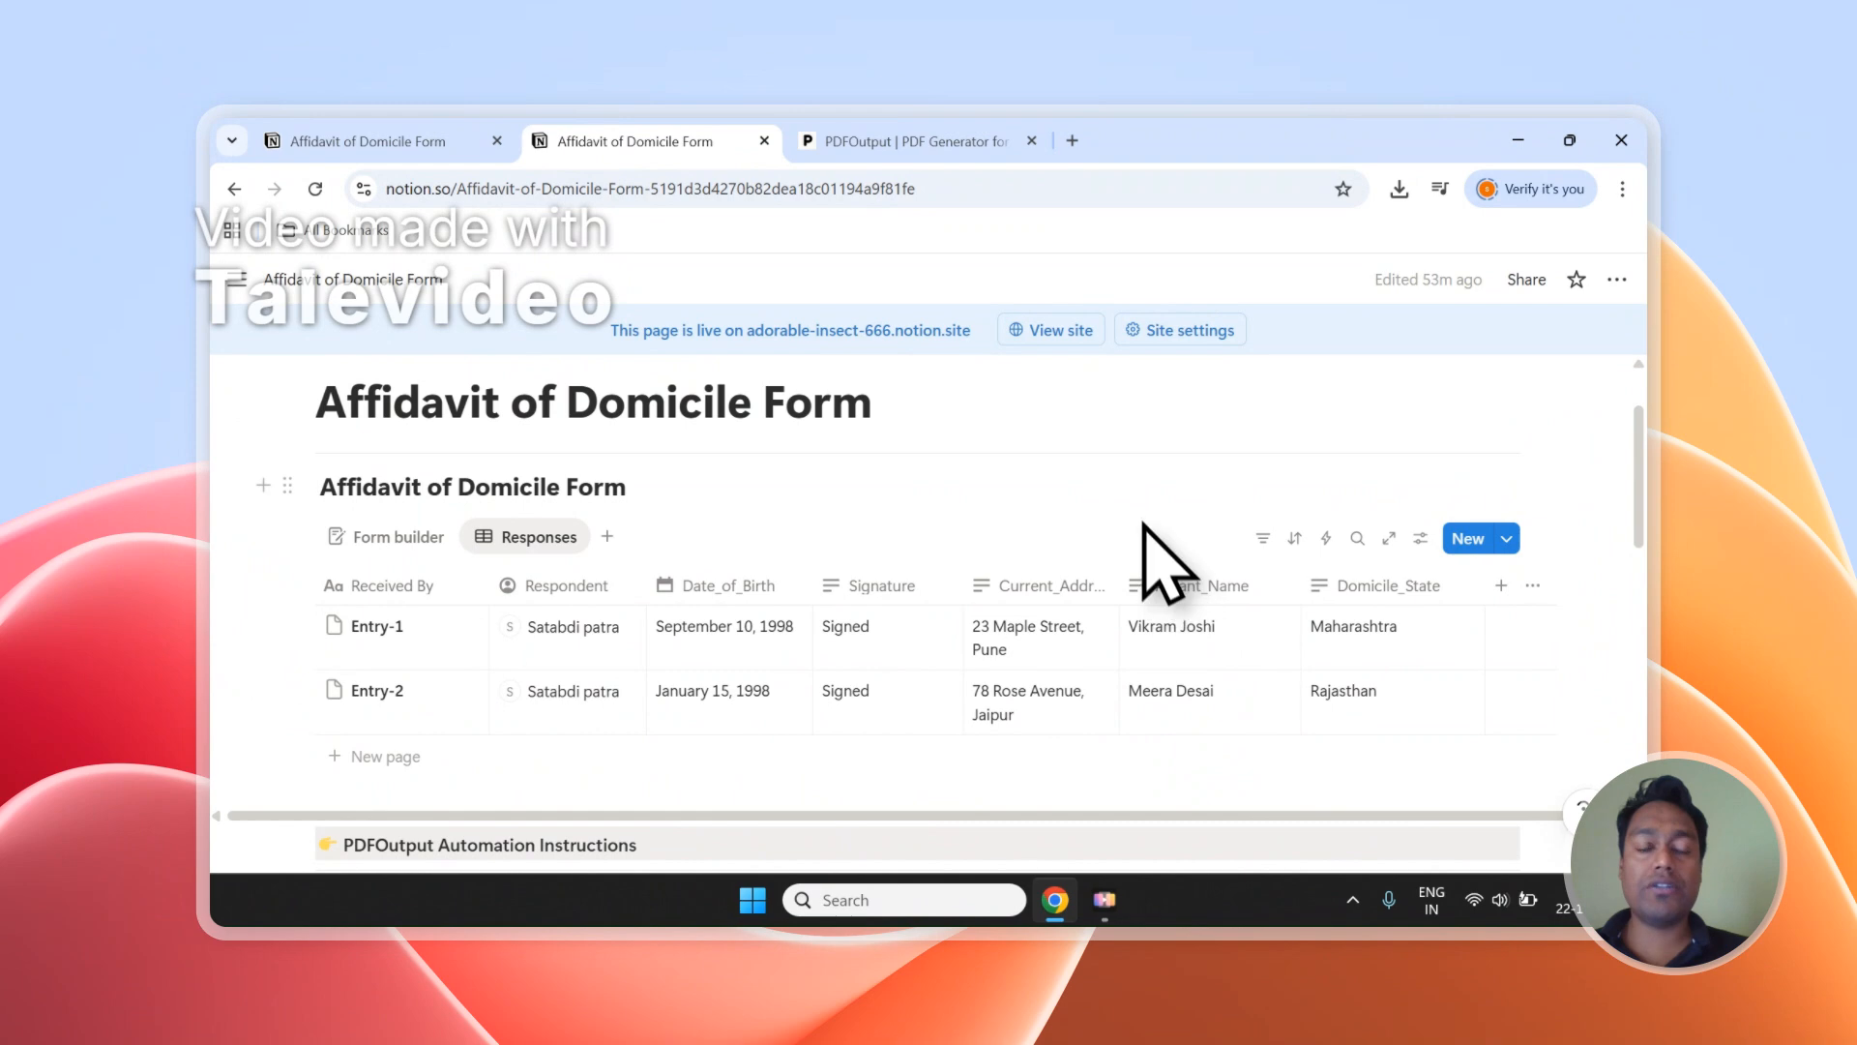
pyautogui.scroll(2, 1132, 566)
# Switch to the PDFOutput home page and review how it generates documents from Google Docs and a Notion database.
pyautogui.click(889, 141)
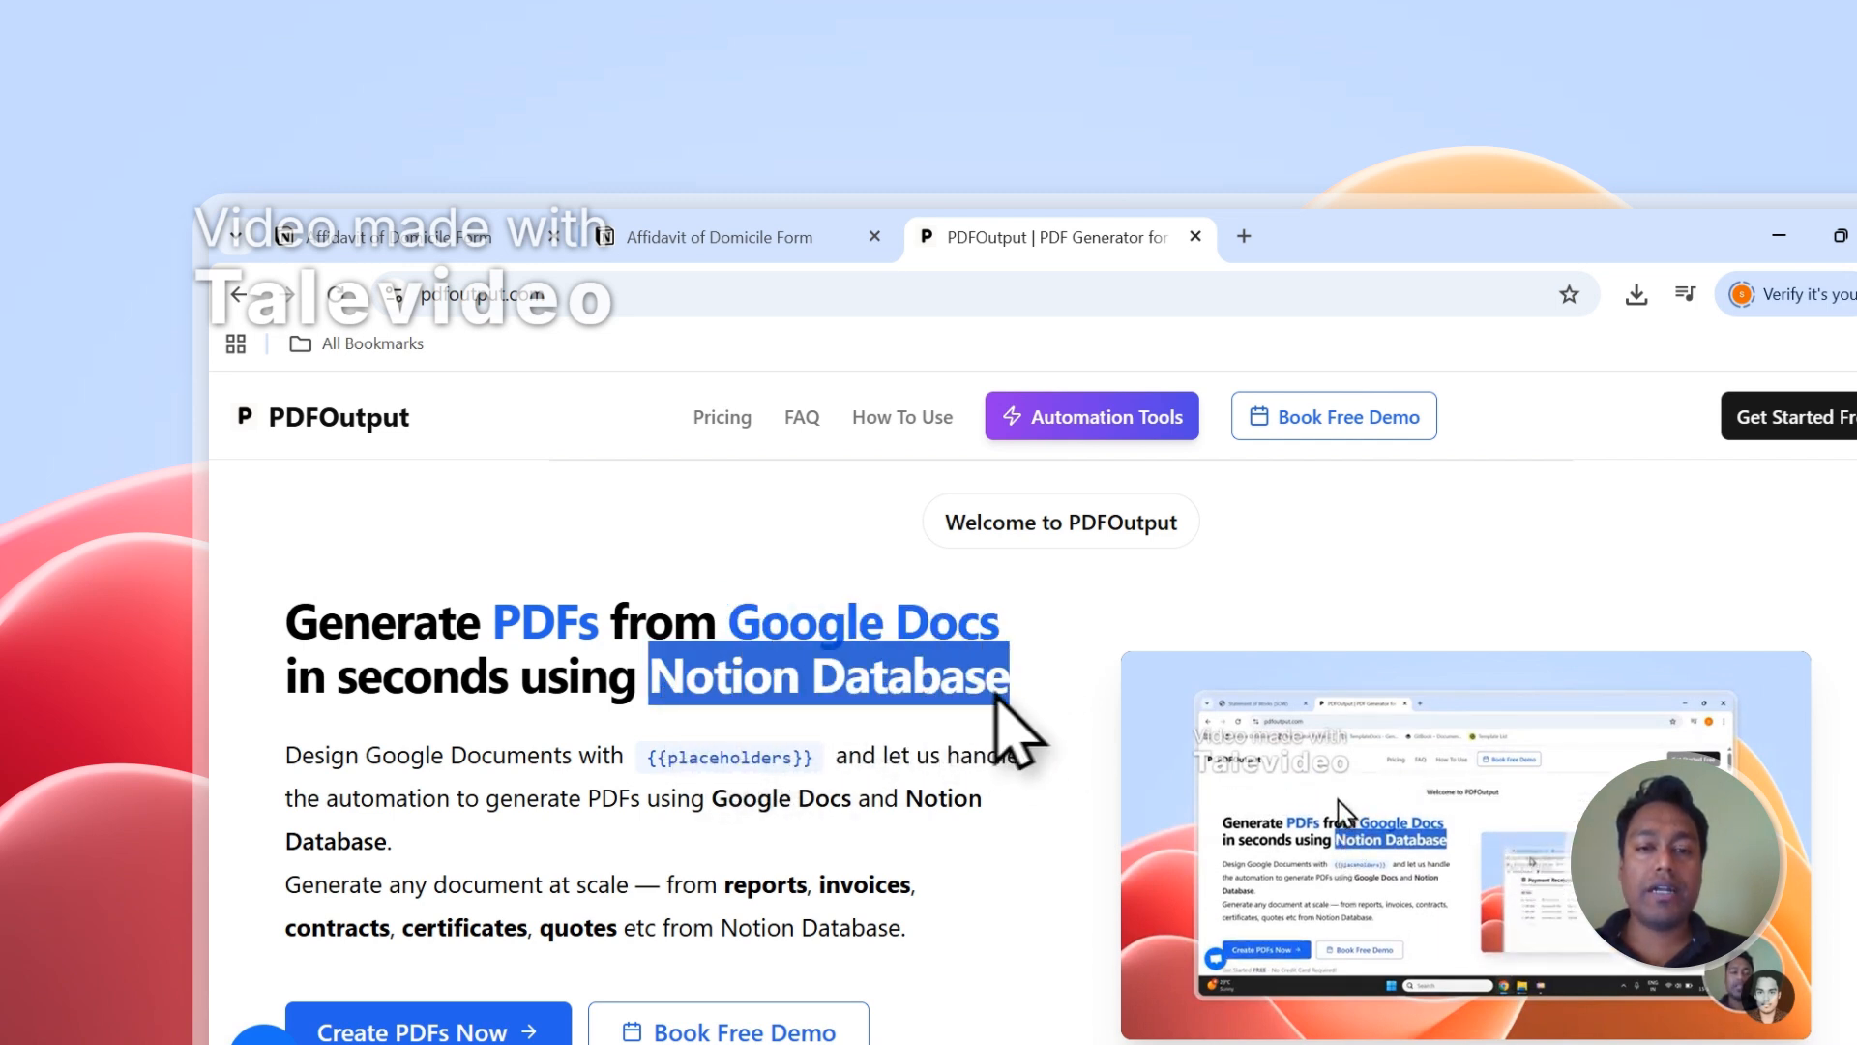
pyautogui.click(822, 237)
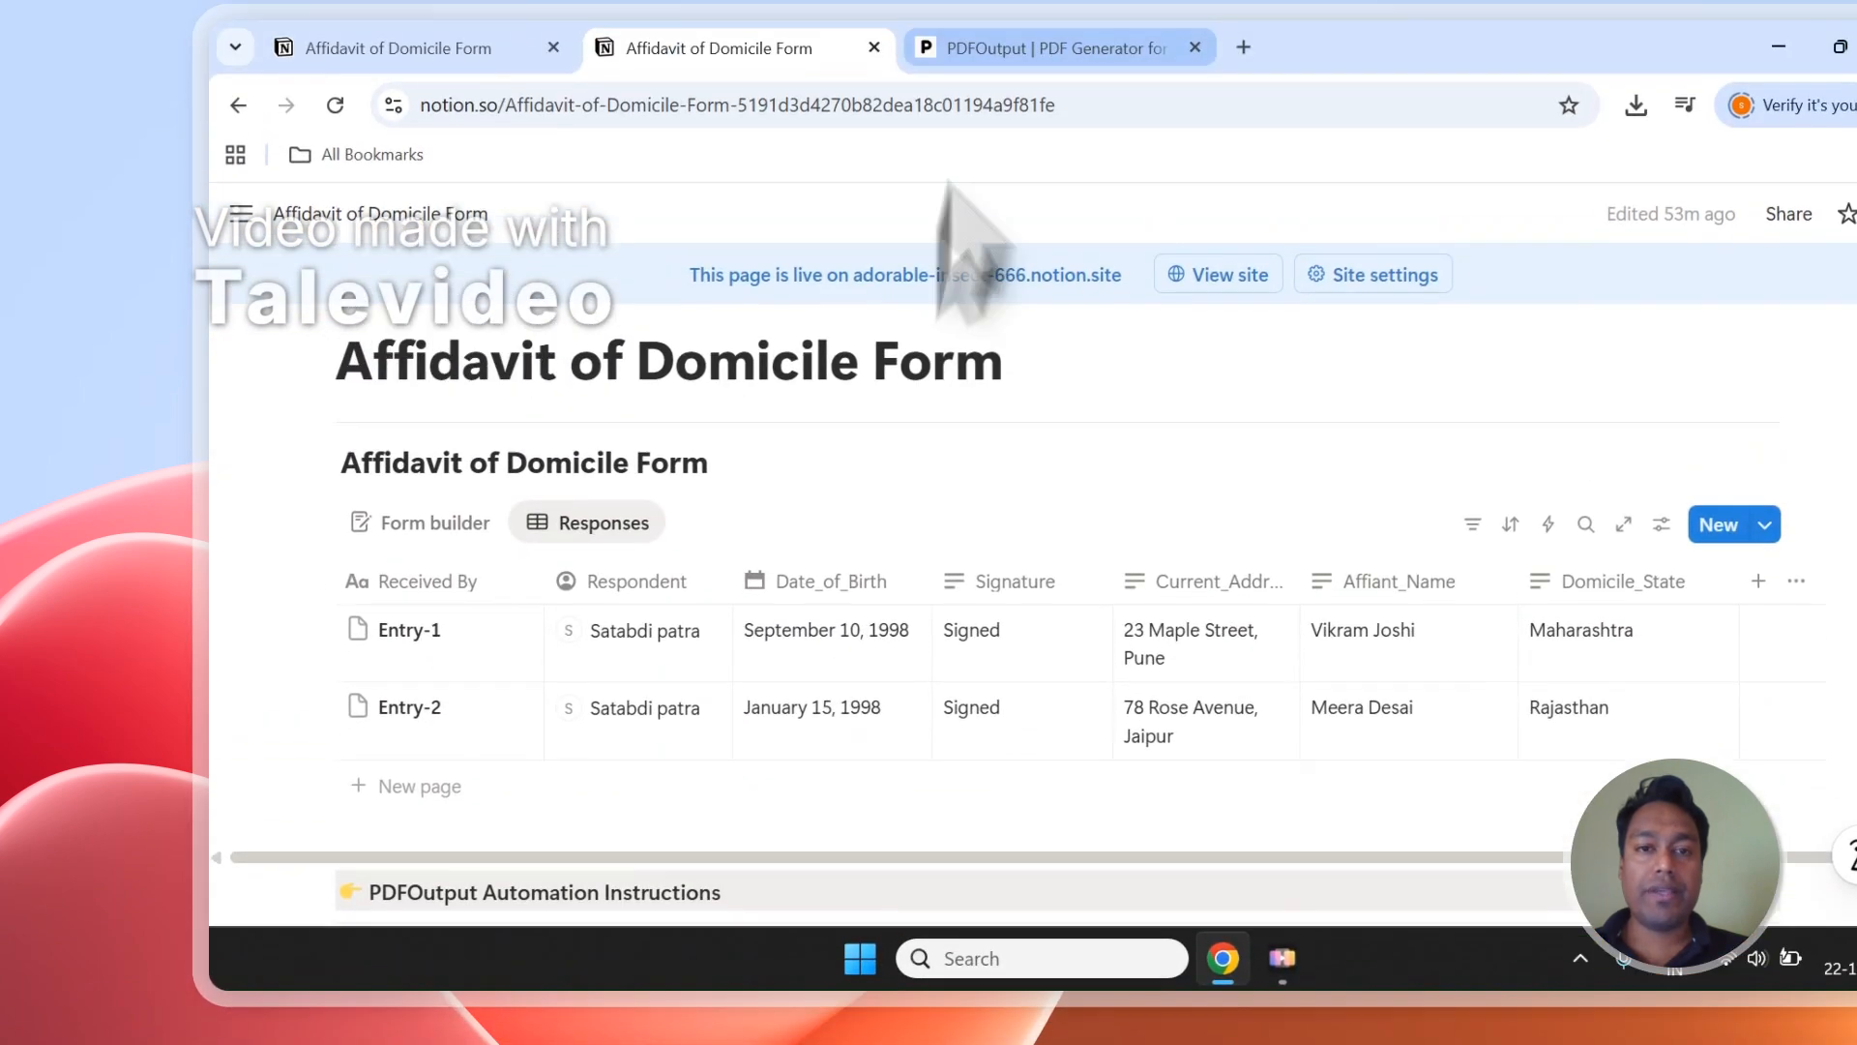
pyautogui.click(977, 45)
pyautogui.scroll(-1, 841, 706)
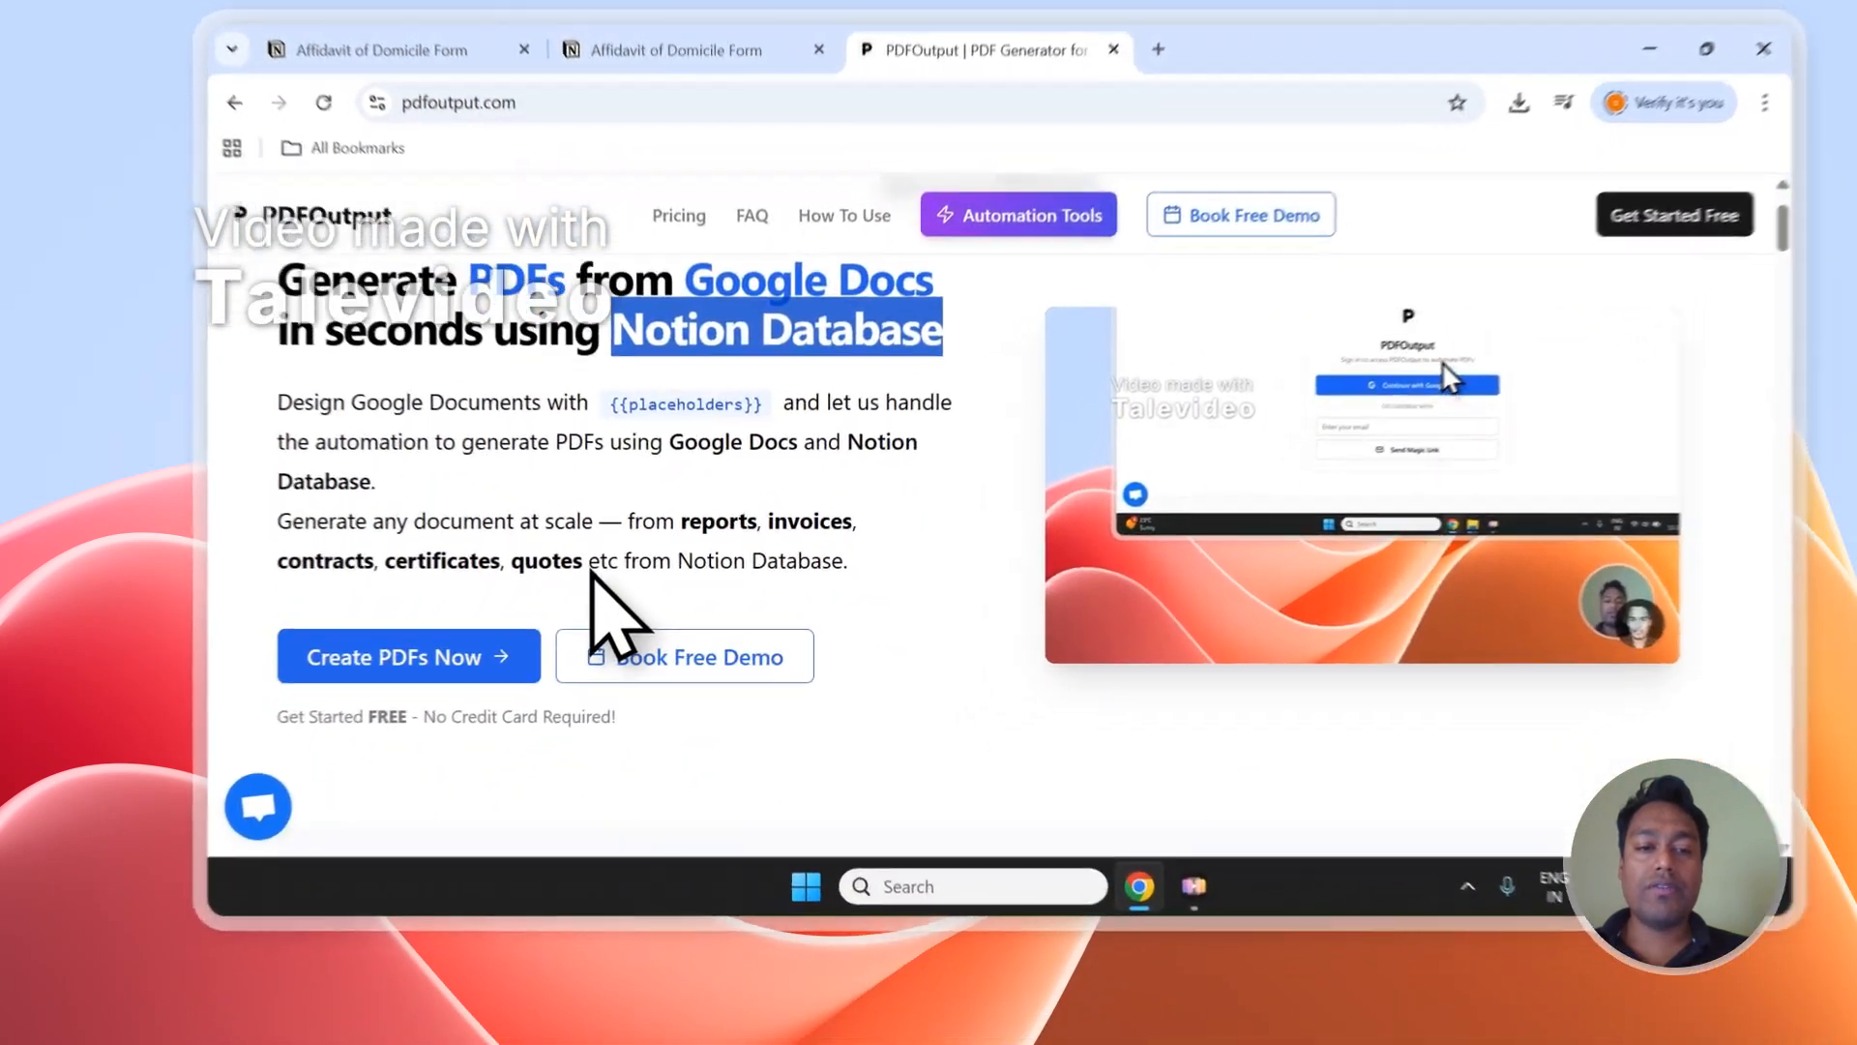
pyautogui.moveTo(551, 608); pyautogui.dragTo(637, 568)
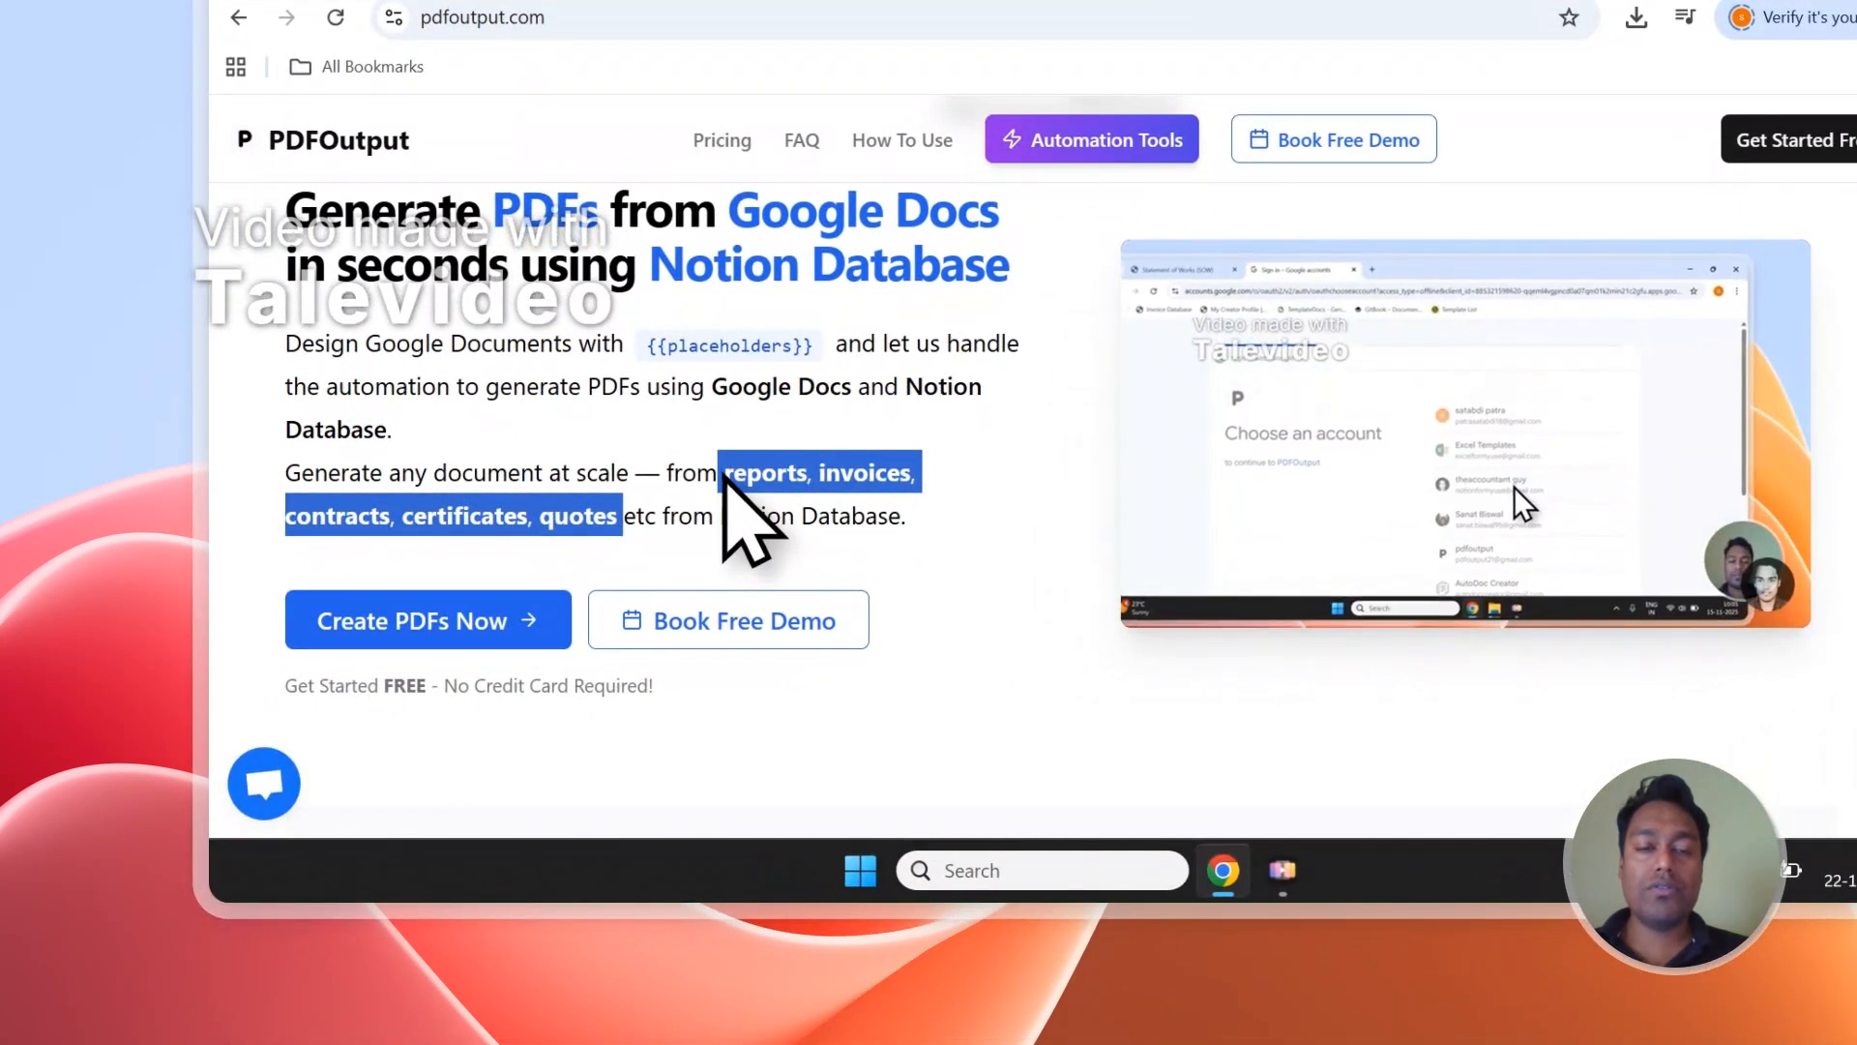
pyautogui.click(745, 399)
pyautogui.scroll(1, 748, 394)
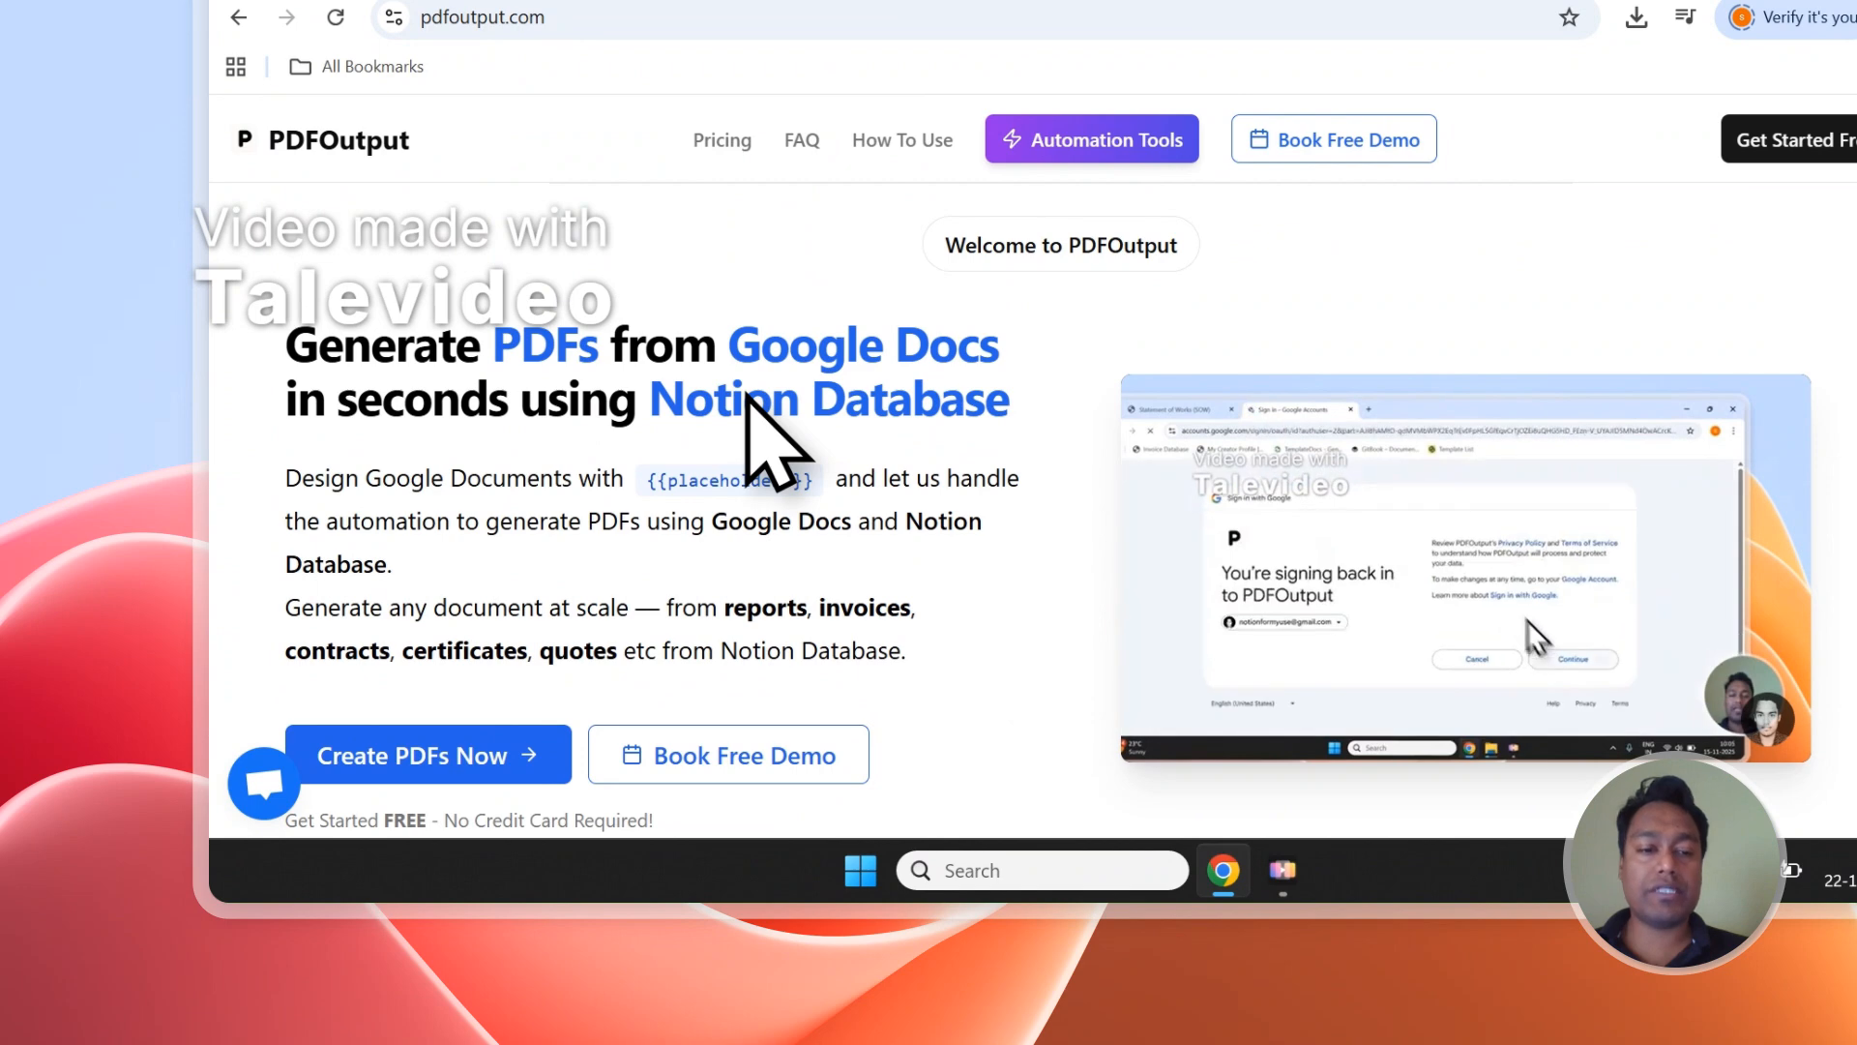
# Start creating PDFs on PDFOutput and sign in with the existing Google account.
pyautogui.click(512, 772)
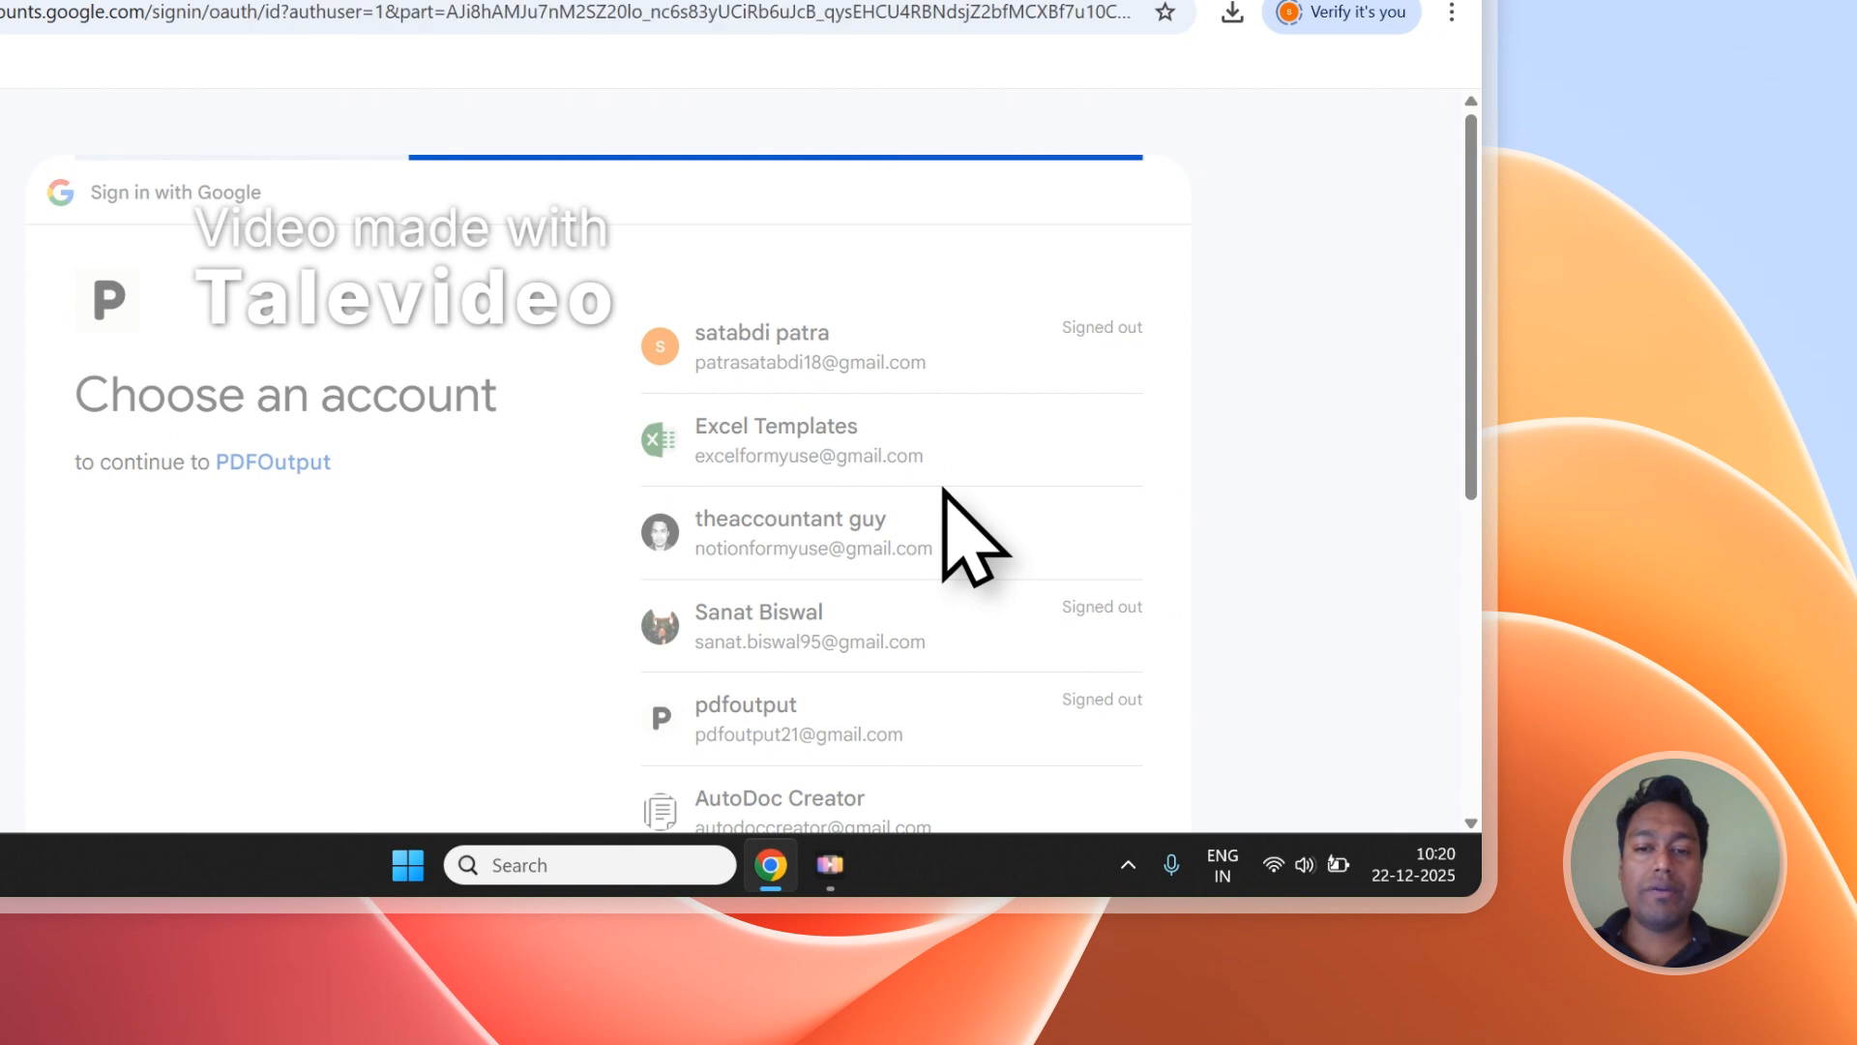
pyautogui.click(1041, 631)
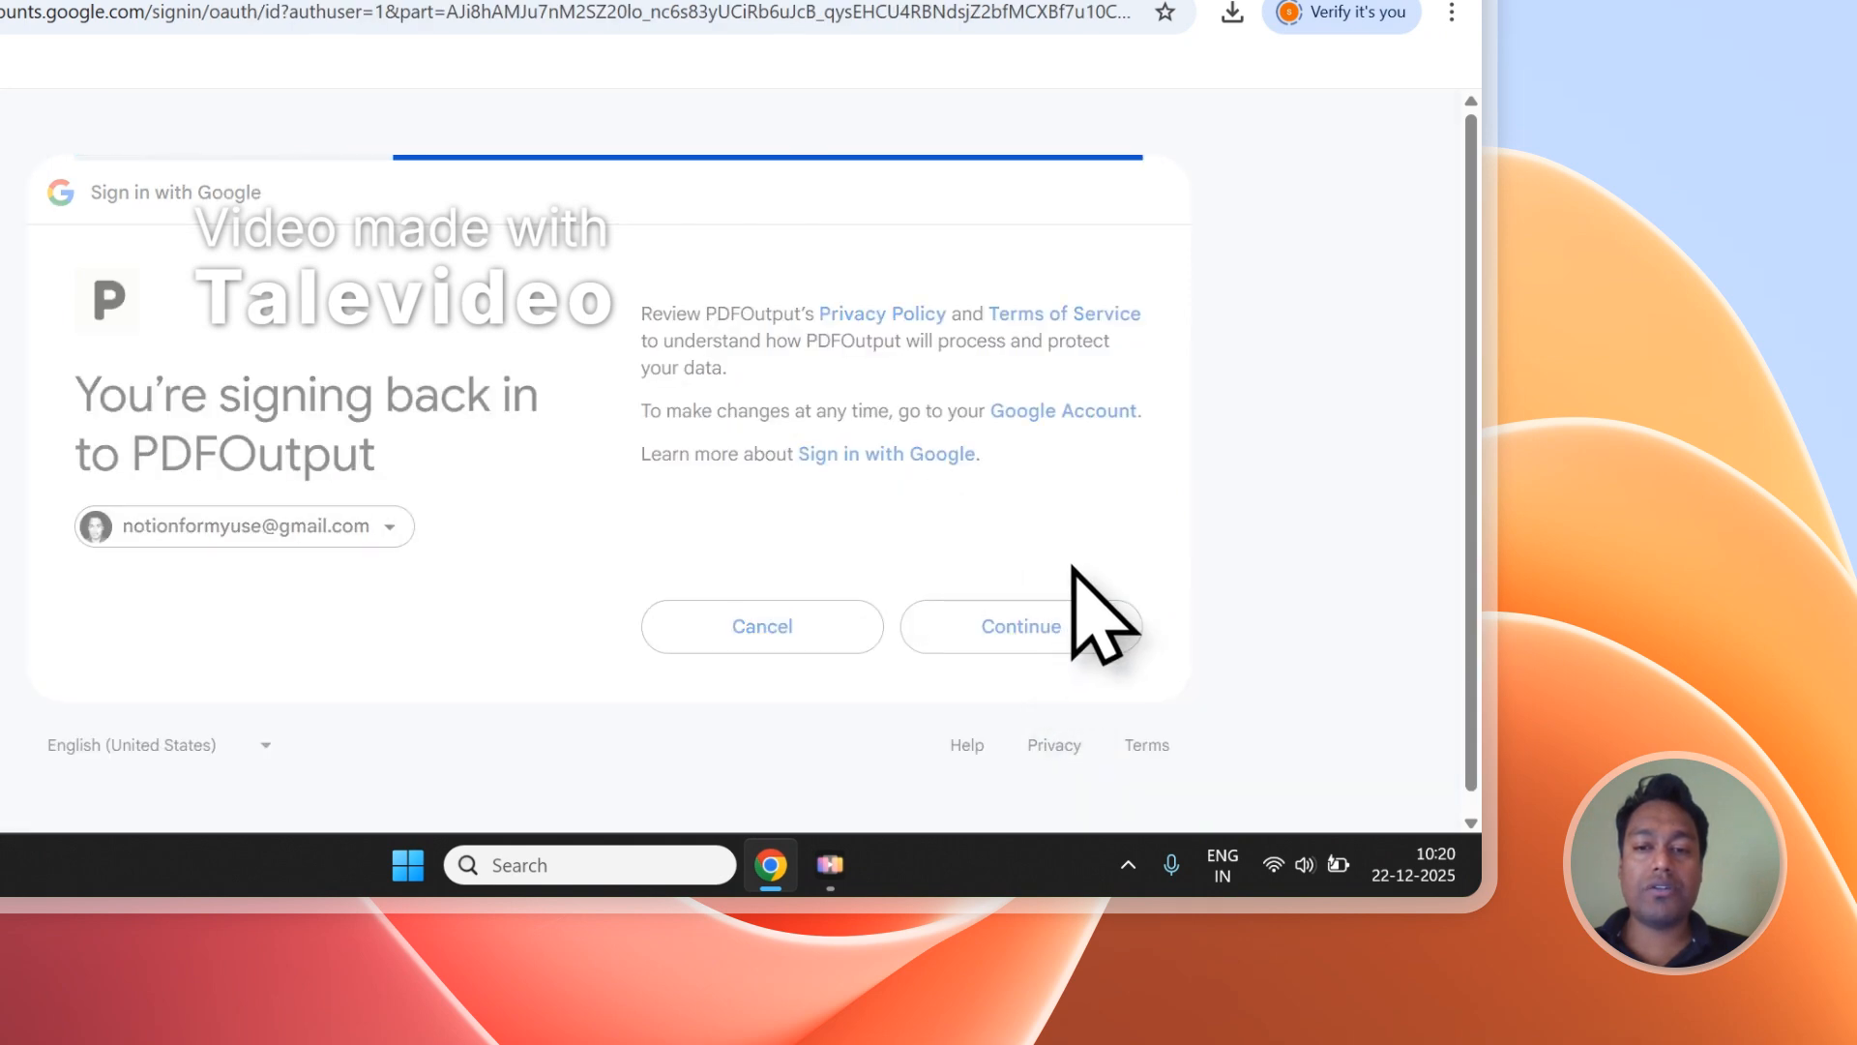
pyautogui.click(1078, 817)
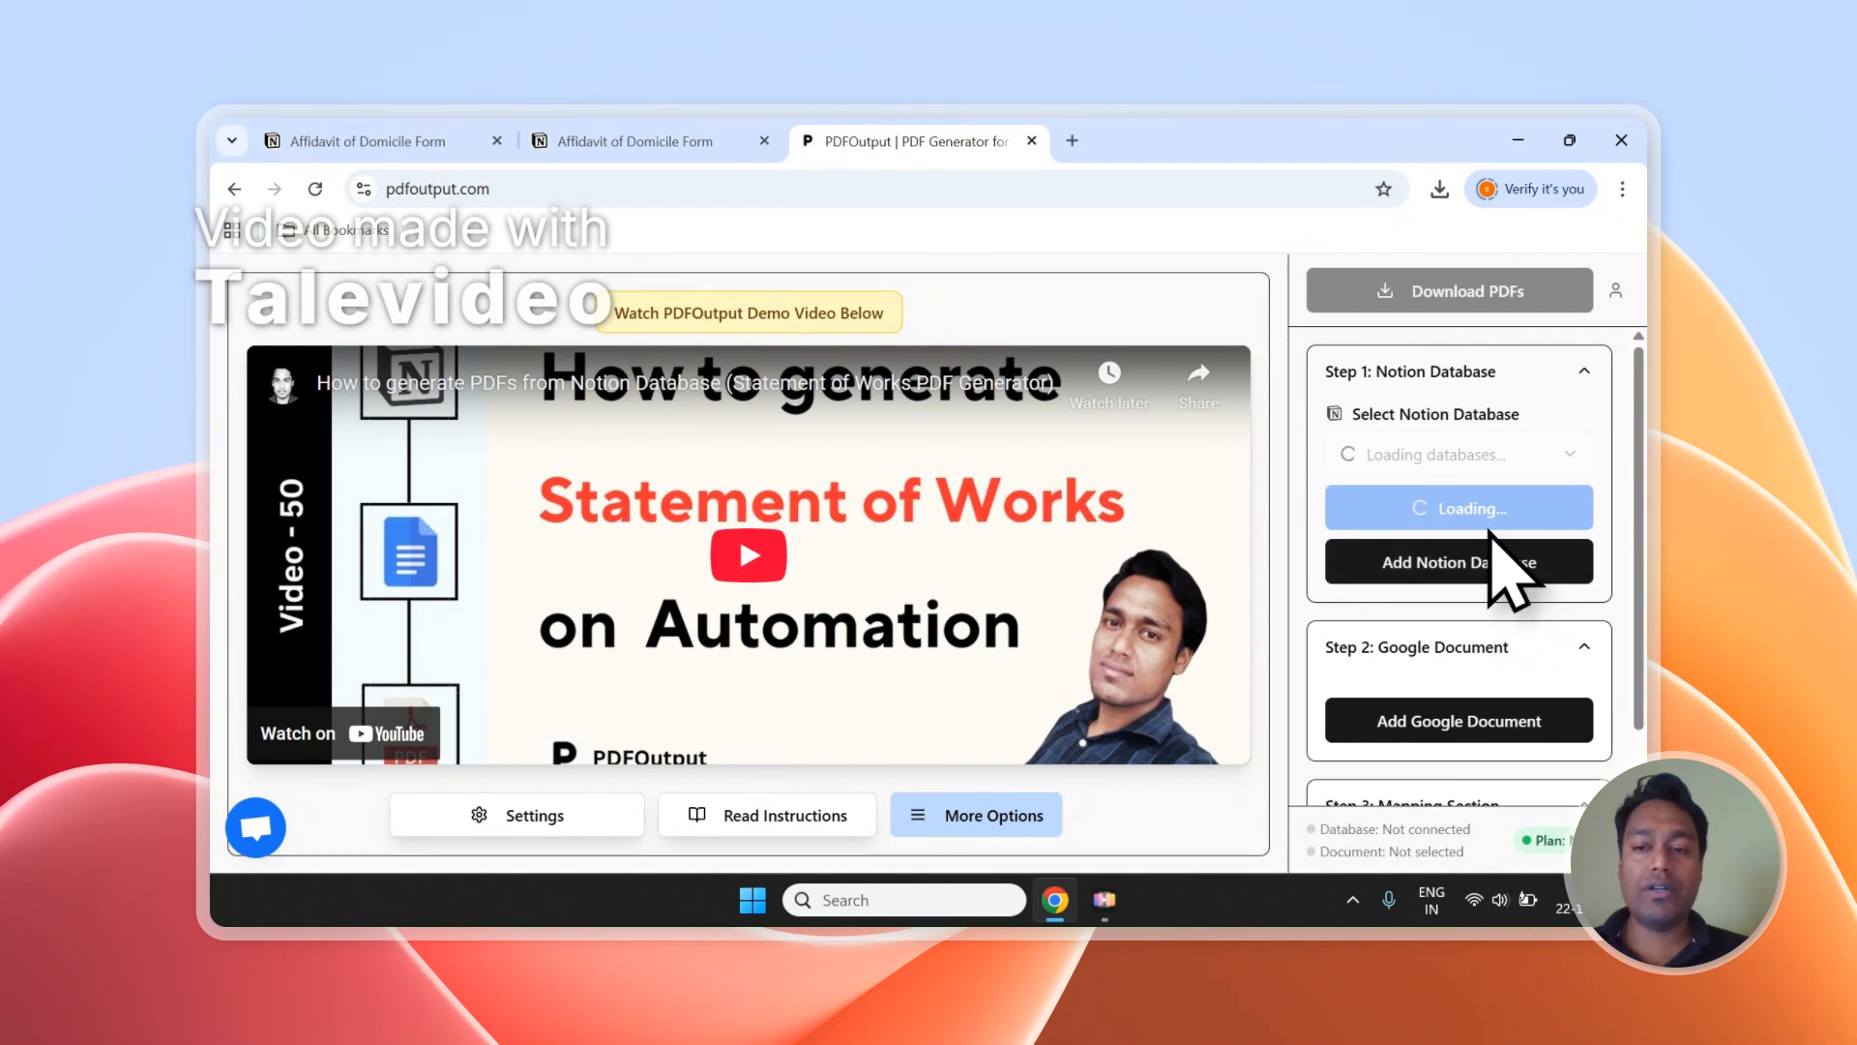
# Start adding a Notion database in PDFOutput and copy the page title "Affidavit of Domicile Form" from Notion.
pyautogui.scroll(-1, 1490, 531)
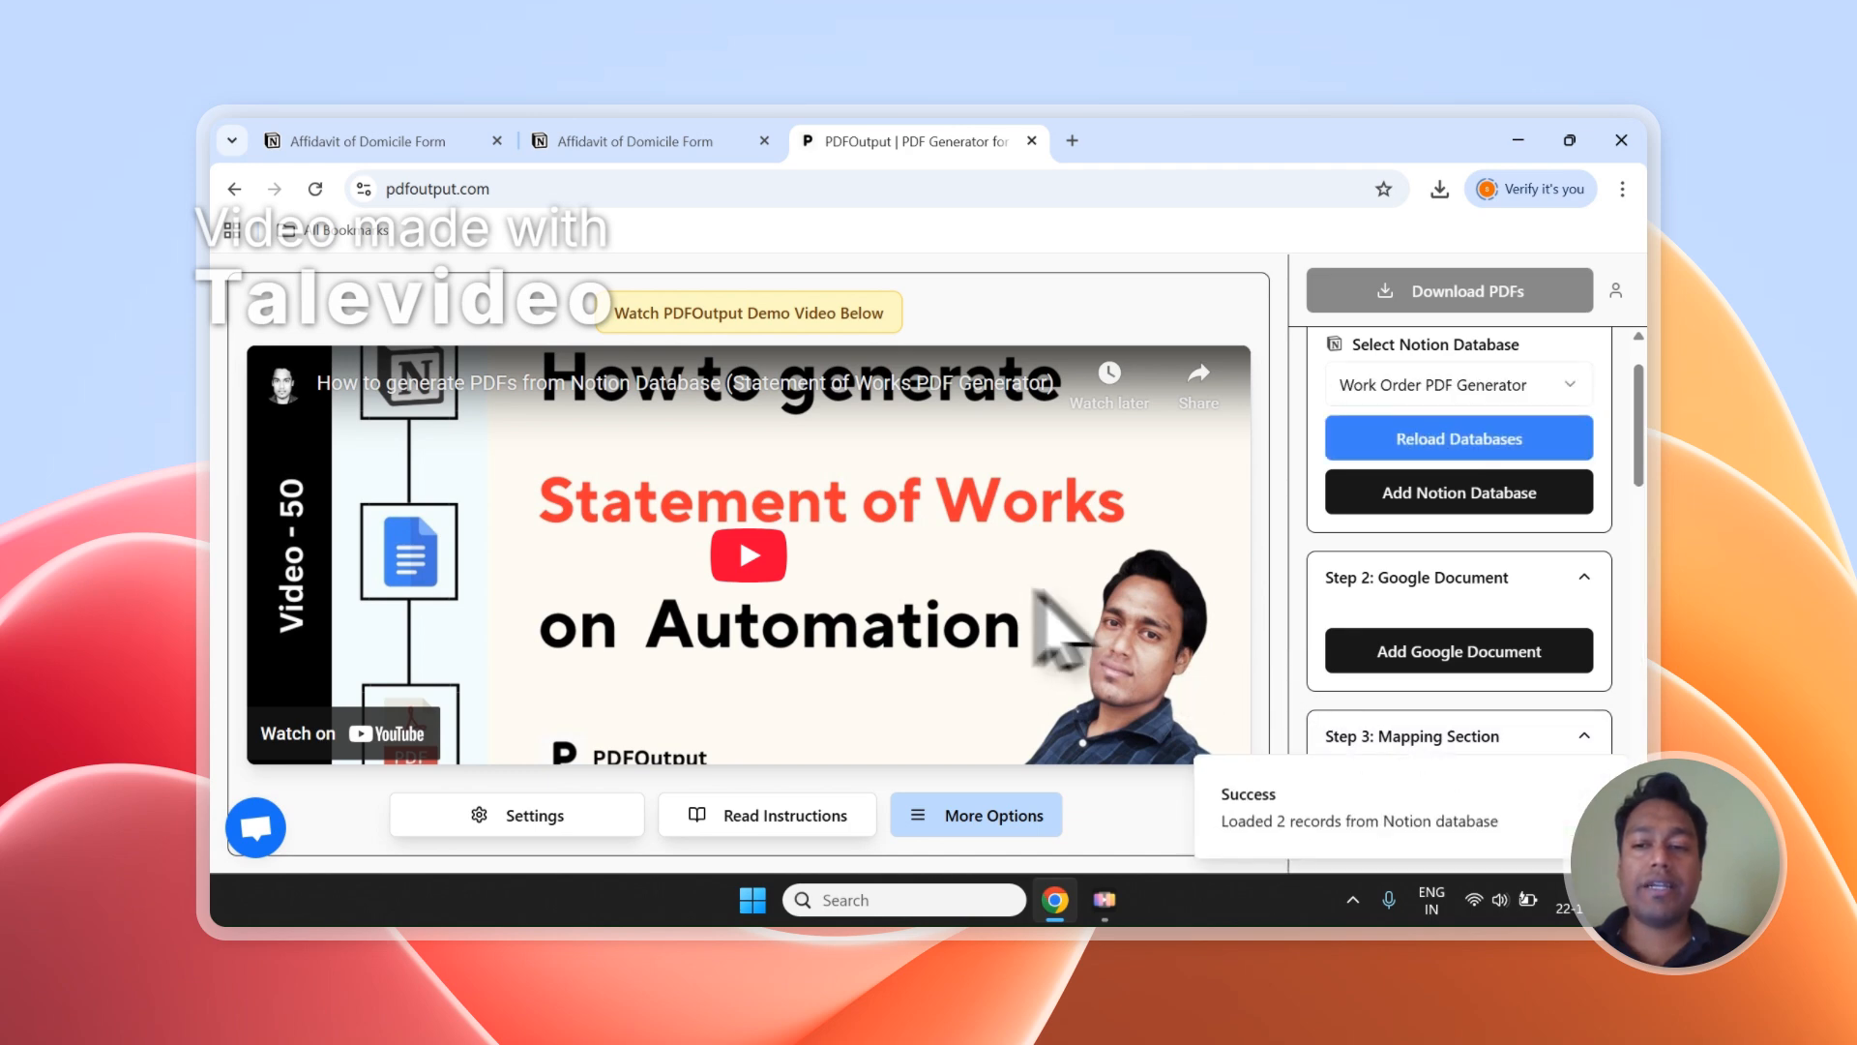
pyautogui.click(1461, 505)
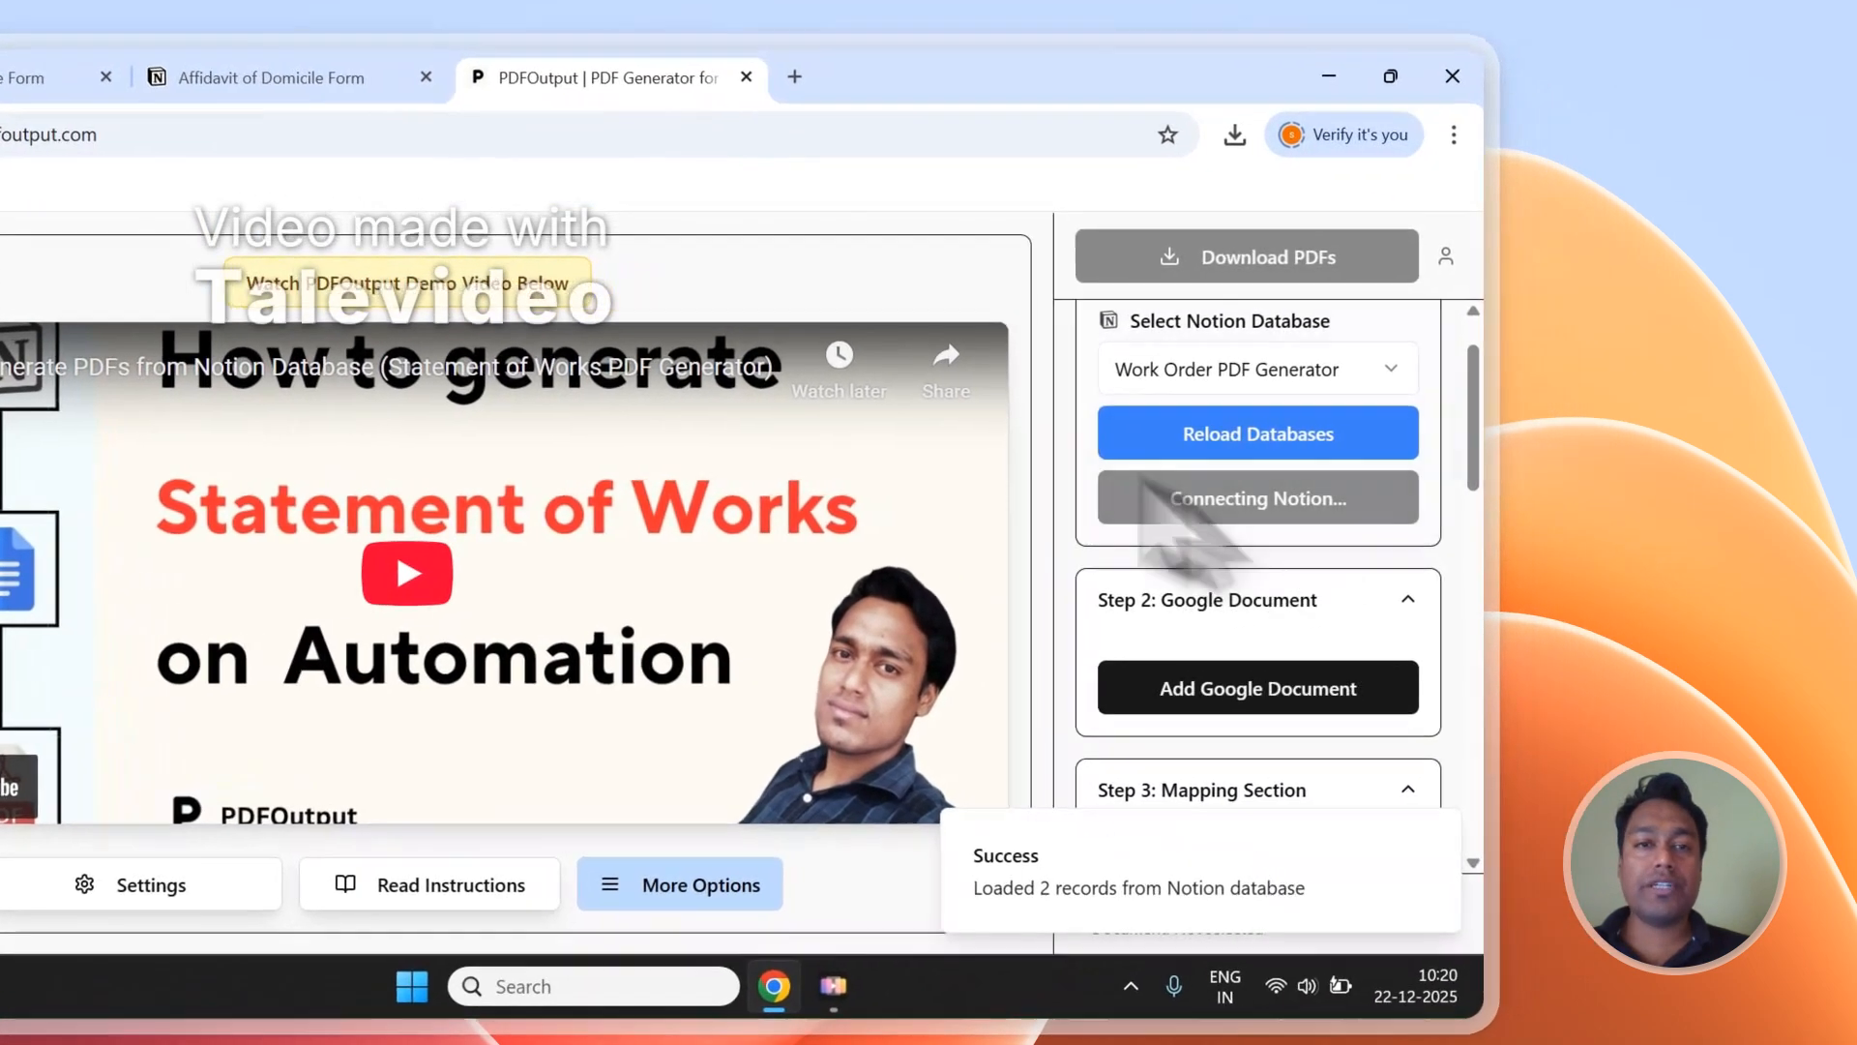
pyautogui.click(344, 85)
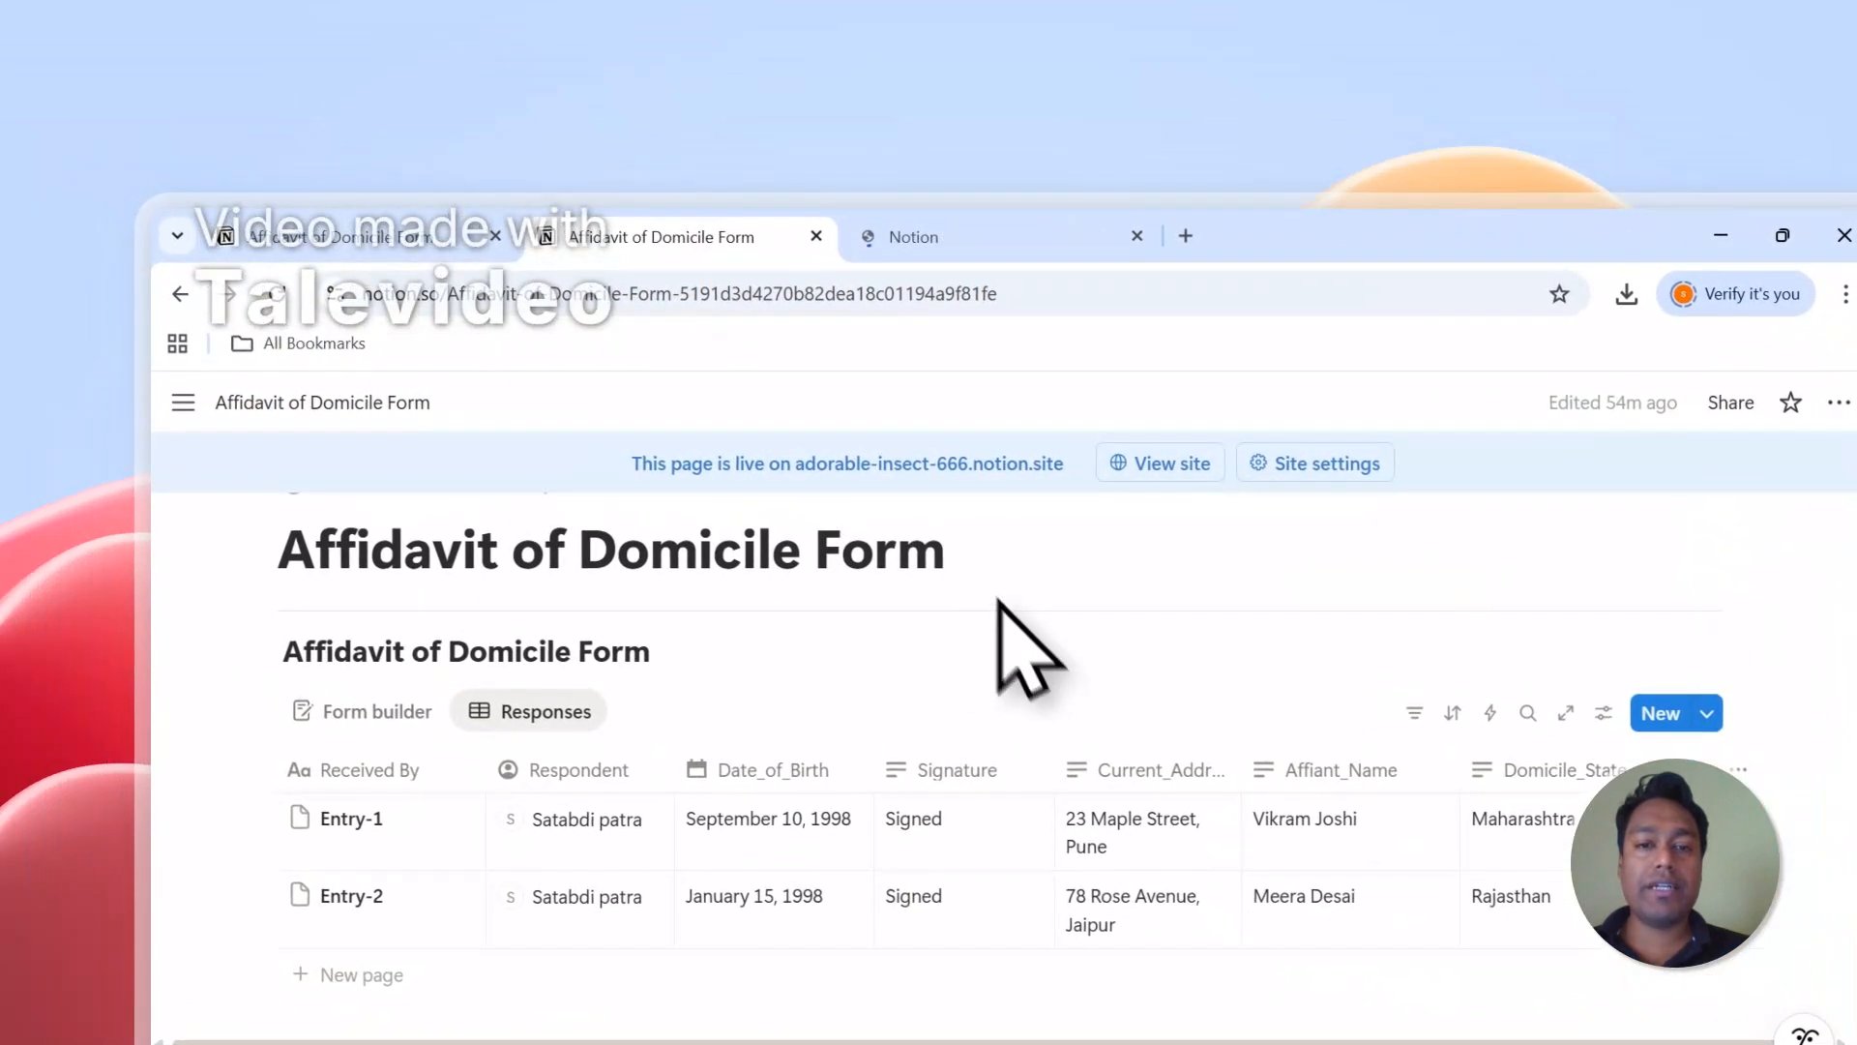
pyautogui.moveTo(950, 556); pyautogui.dragTo(336, 566)
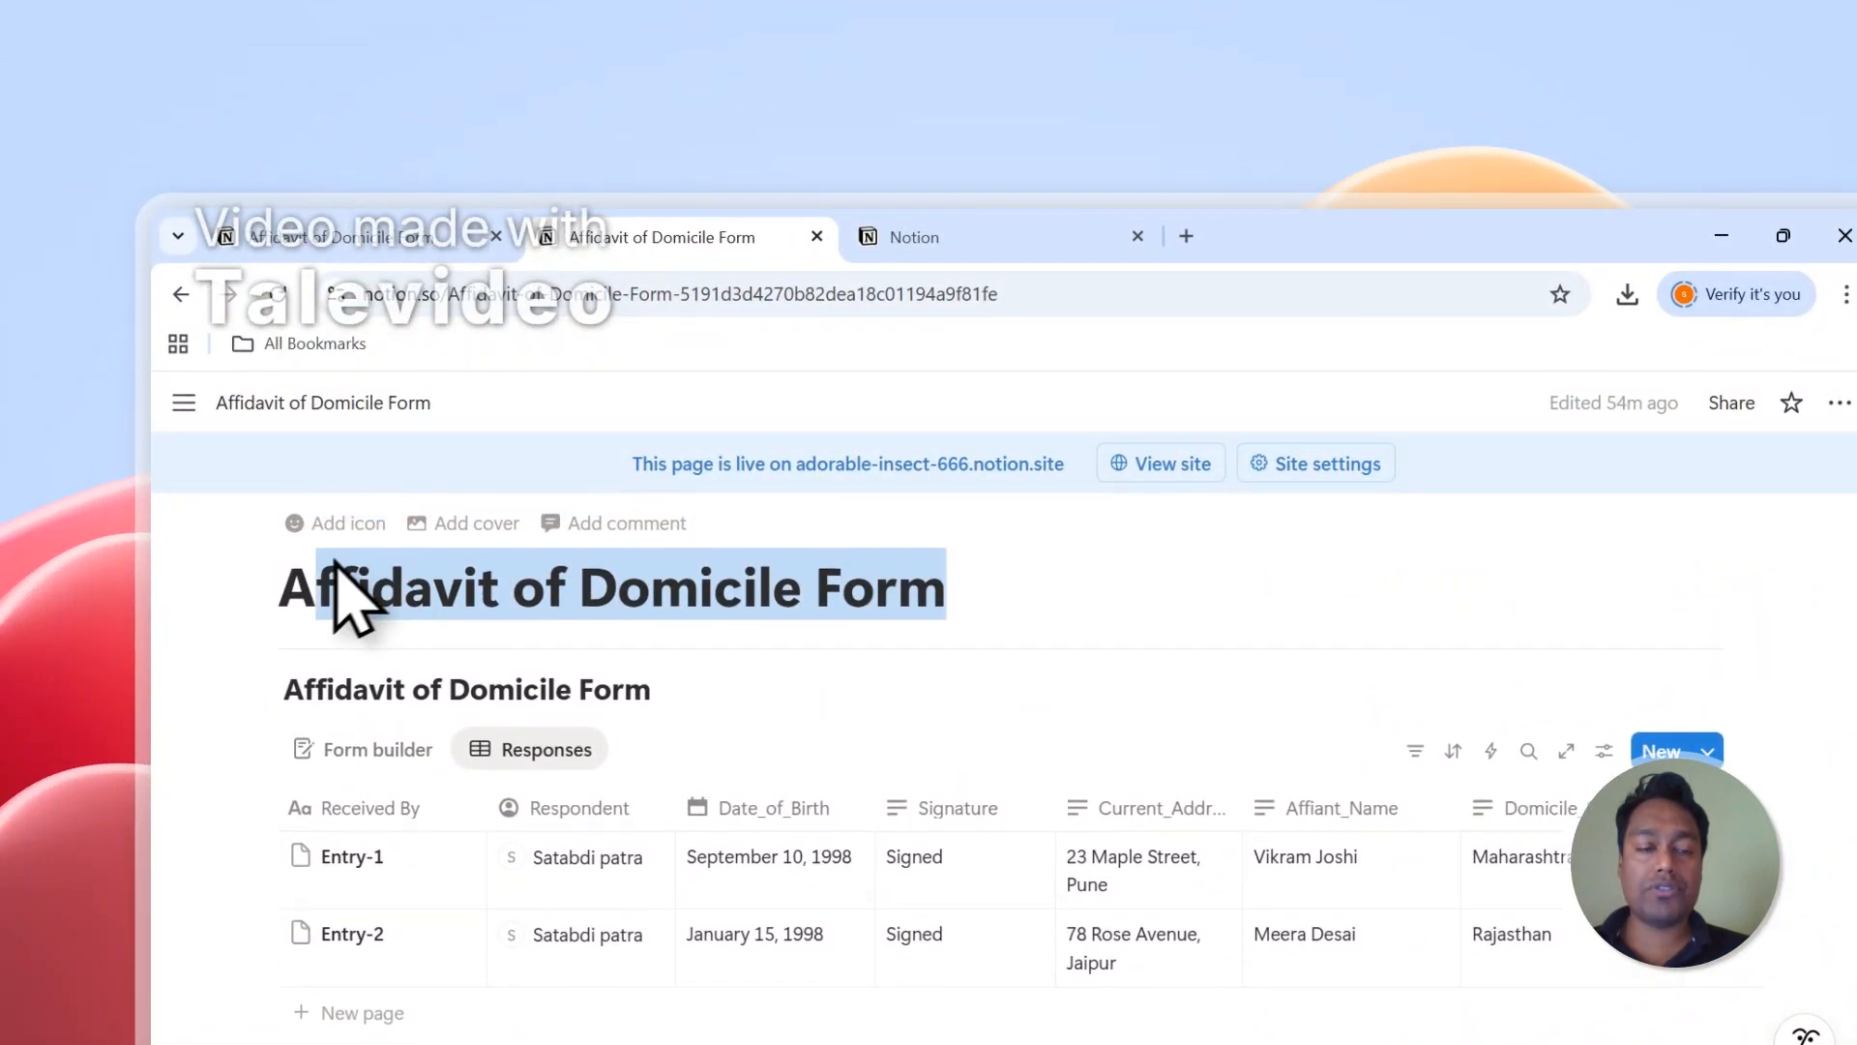
pyautogui.rightClick(443, 594)
pyautogui.click(480, 596)
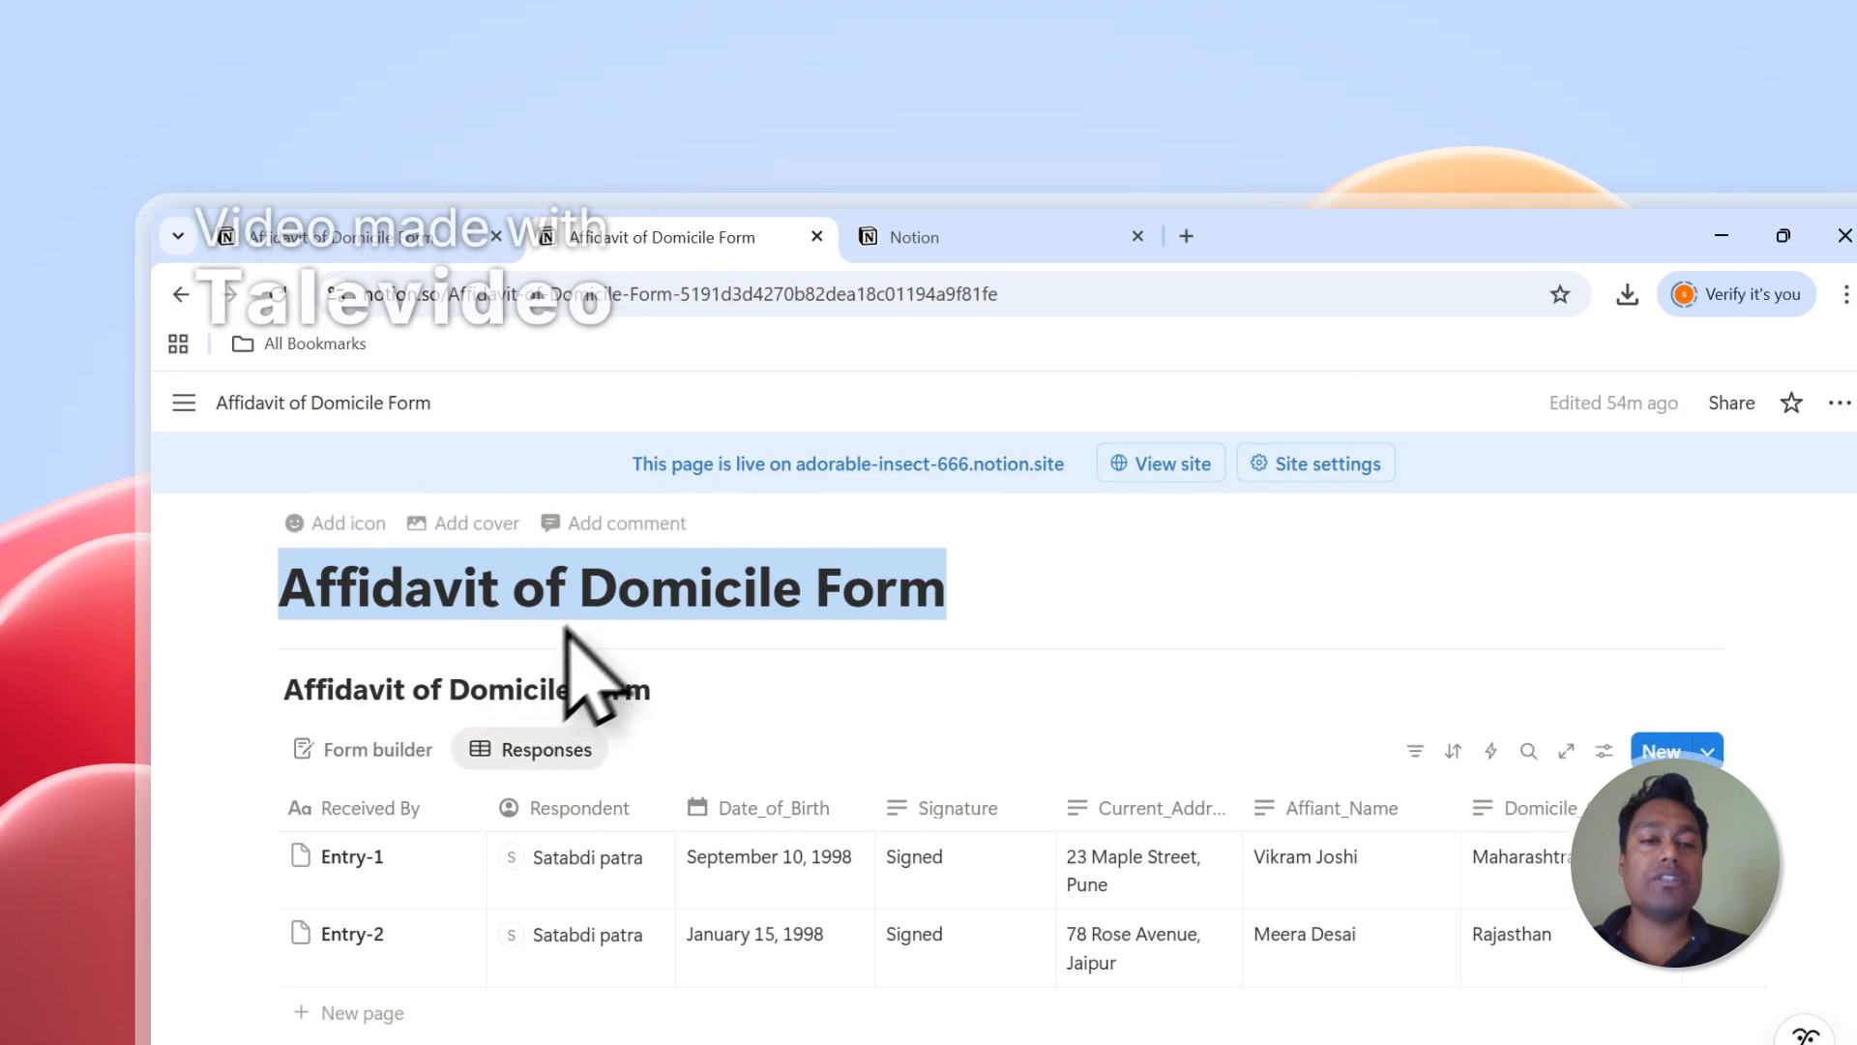
# Find the Affidavit of Domicile Form page with the copied title and allow PDFOutput access to it.
pyautogui.click(944, 216)
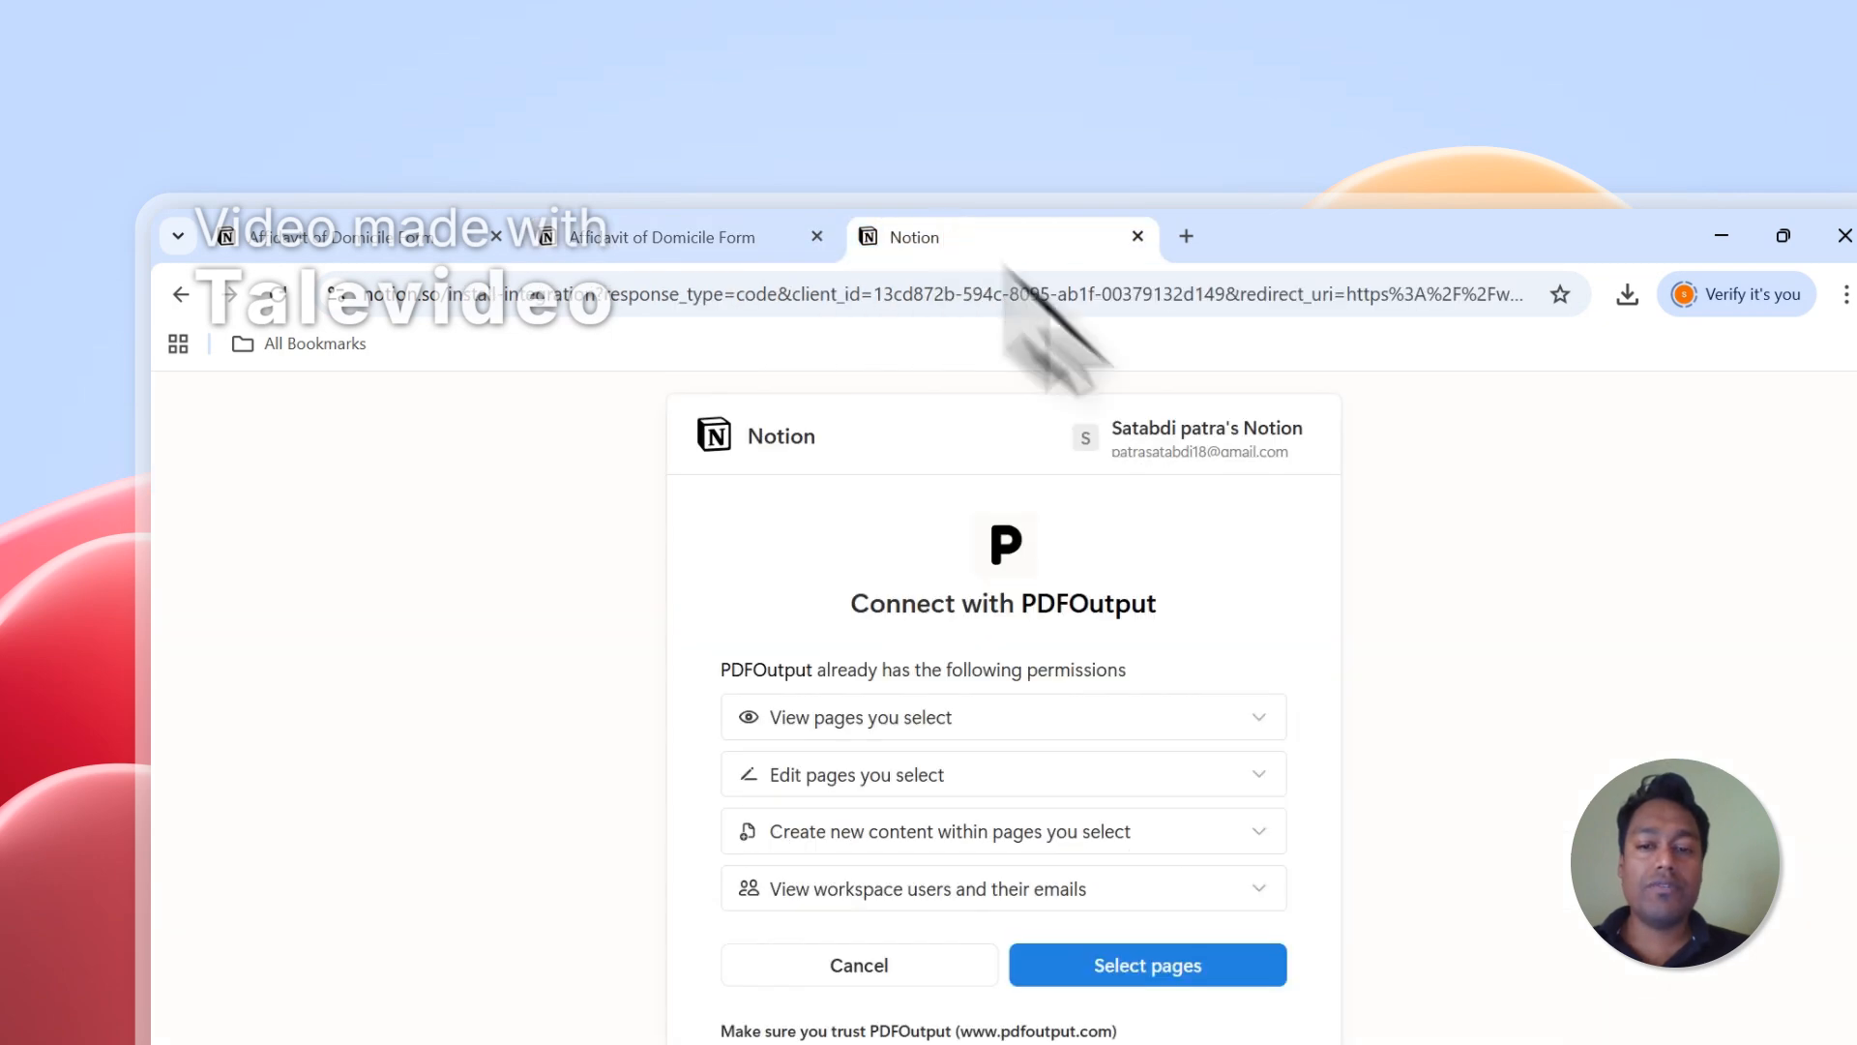
pyautogui.click(810, 828)
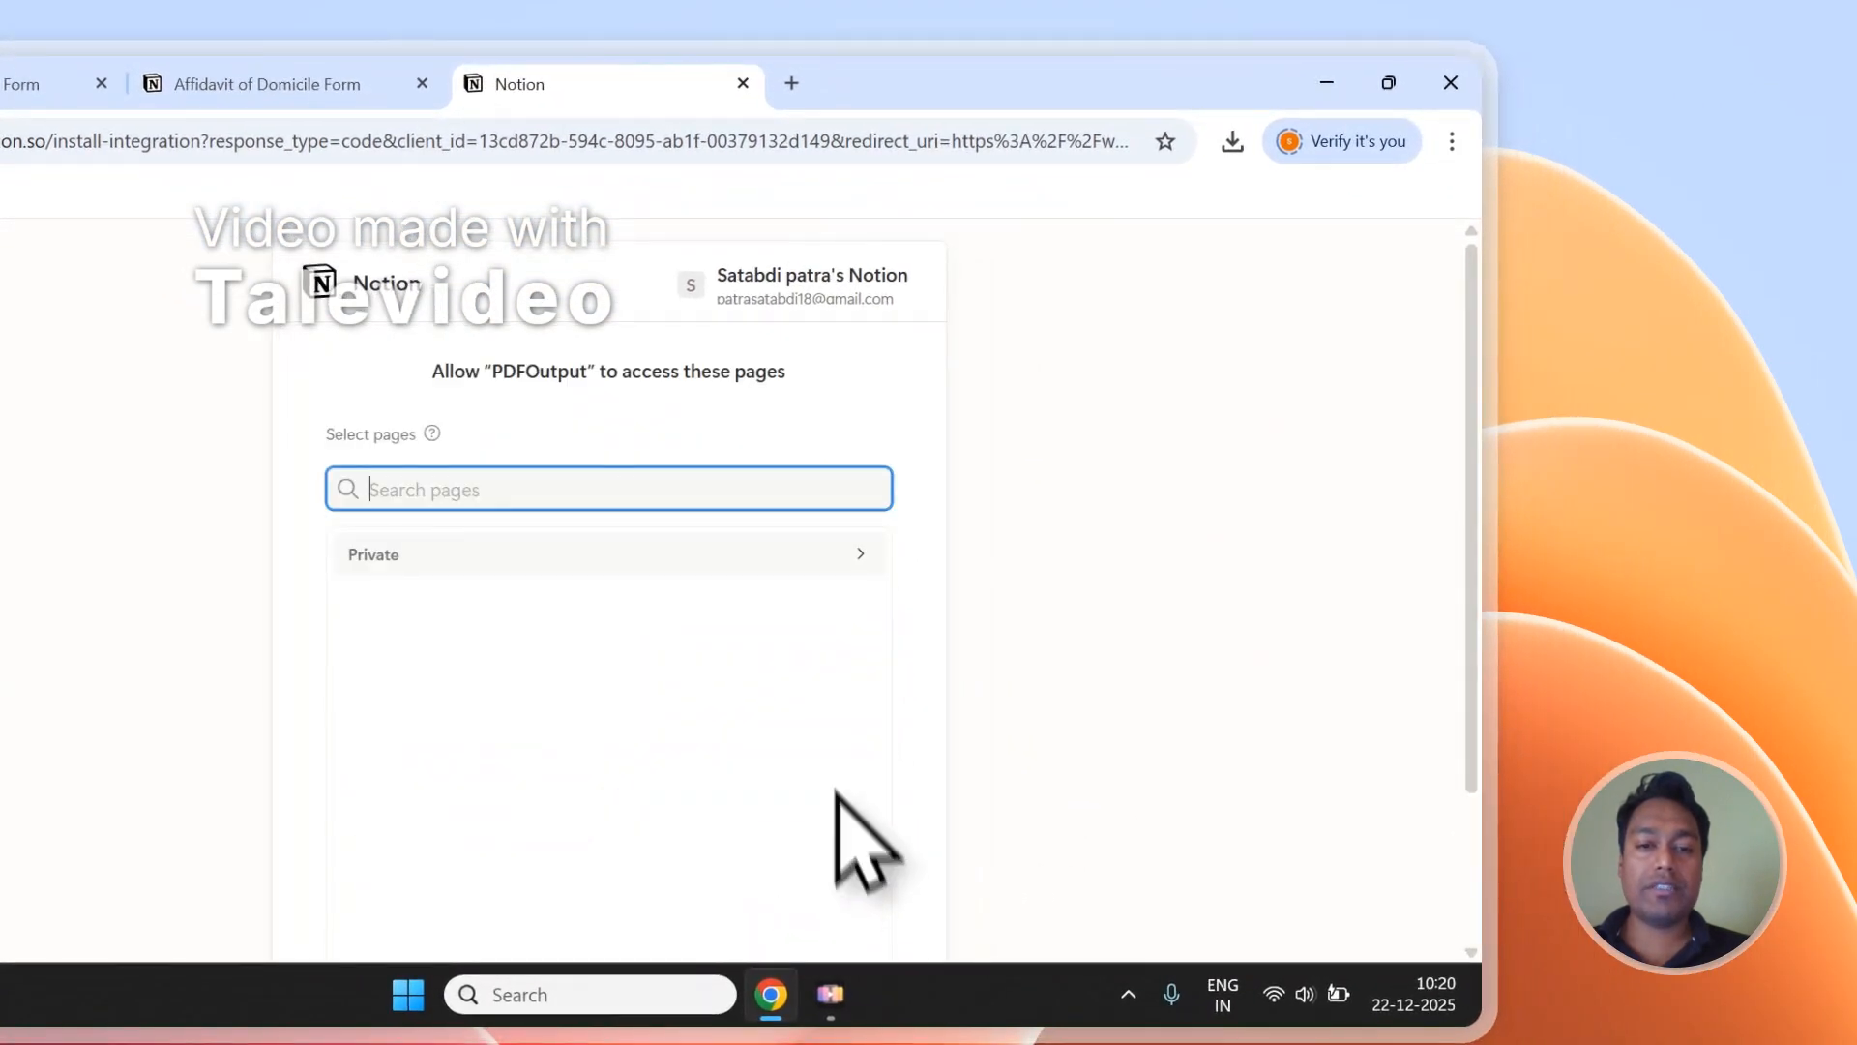
pyautogui.rightClick(471, 503)
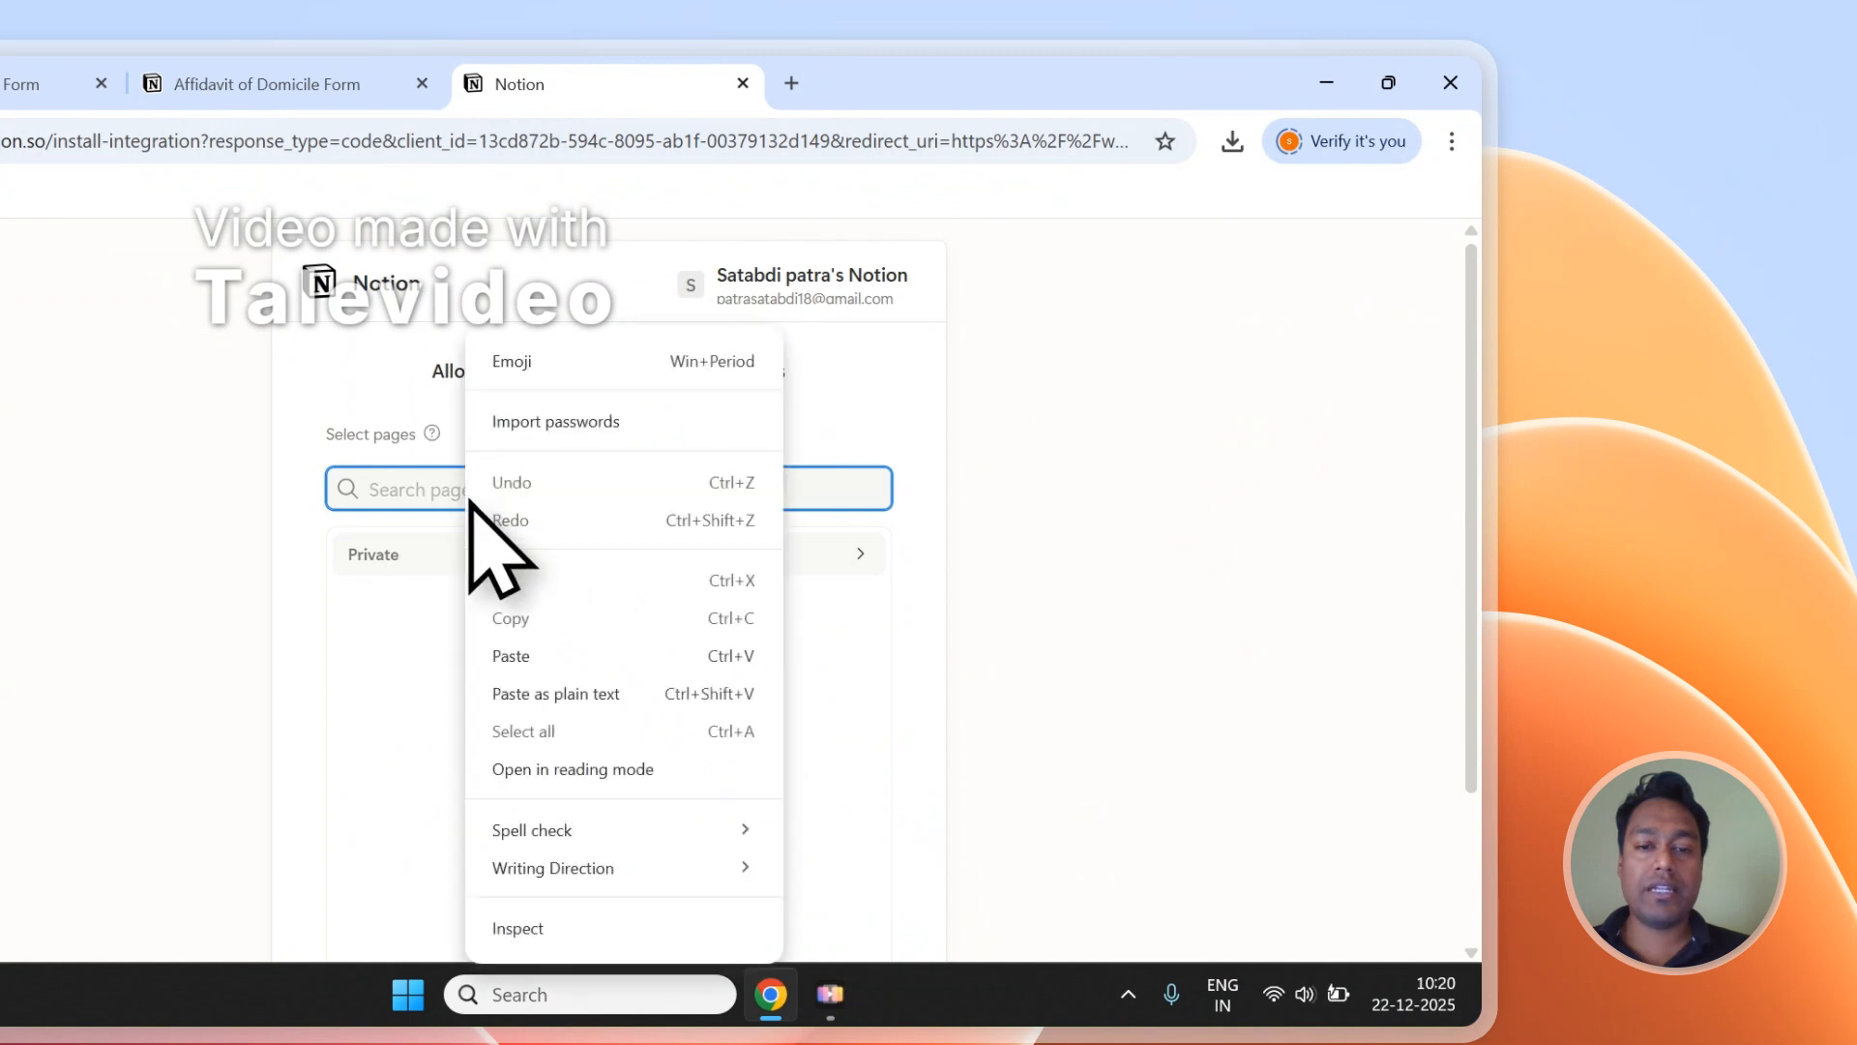
pyautogui.click(545, 665)
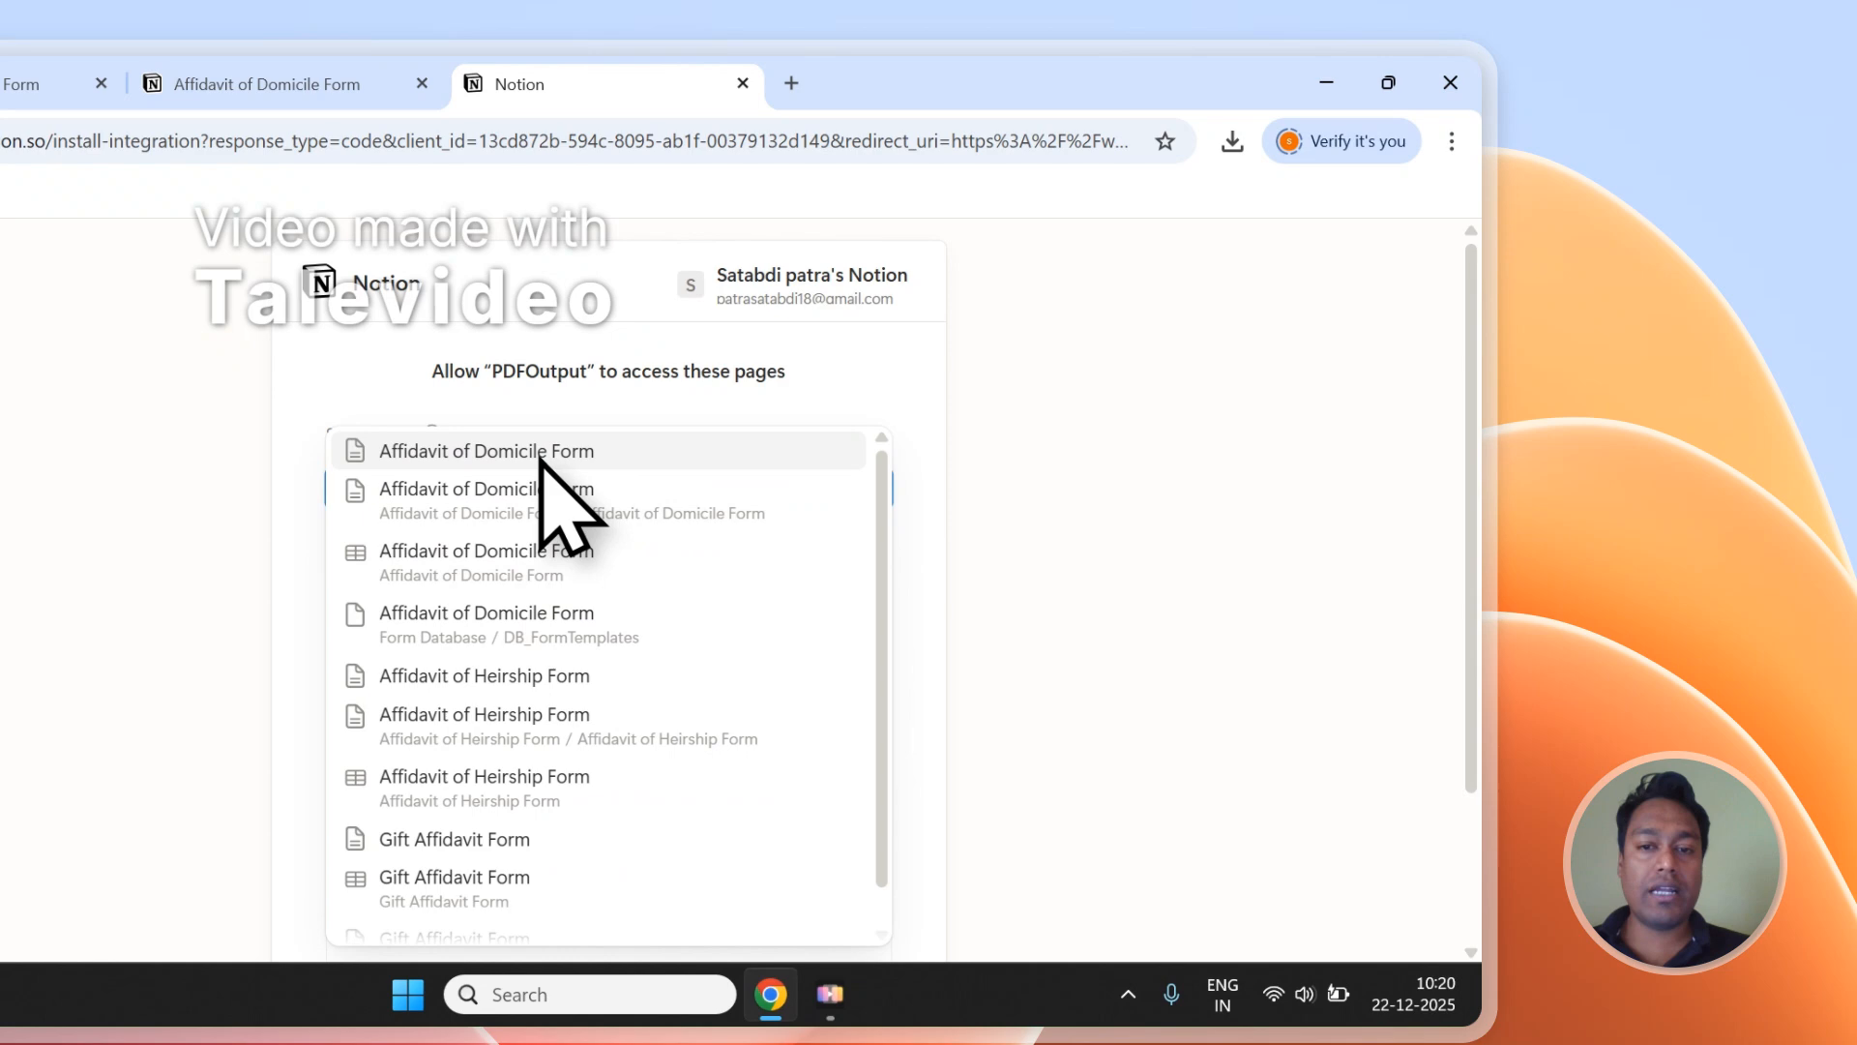
pyautogui.click(539, 451)
pyautogui.scroll(-2, 828, 435)
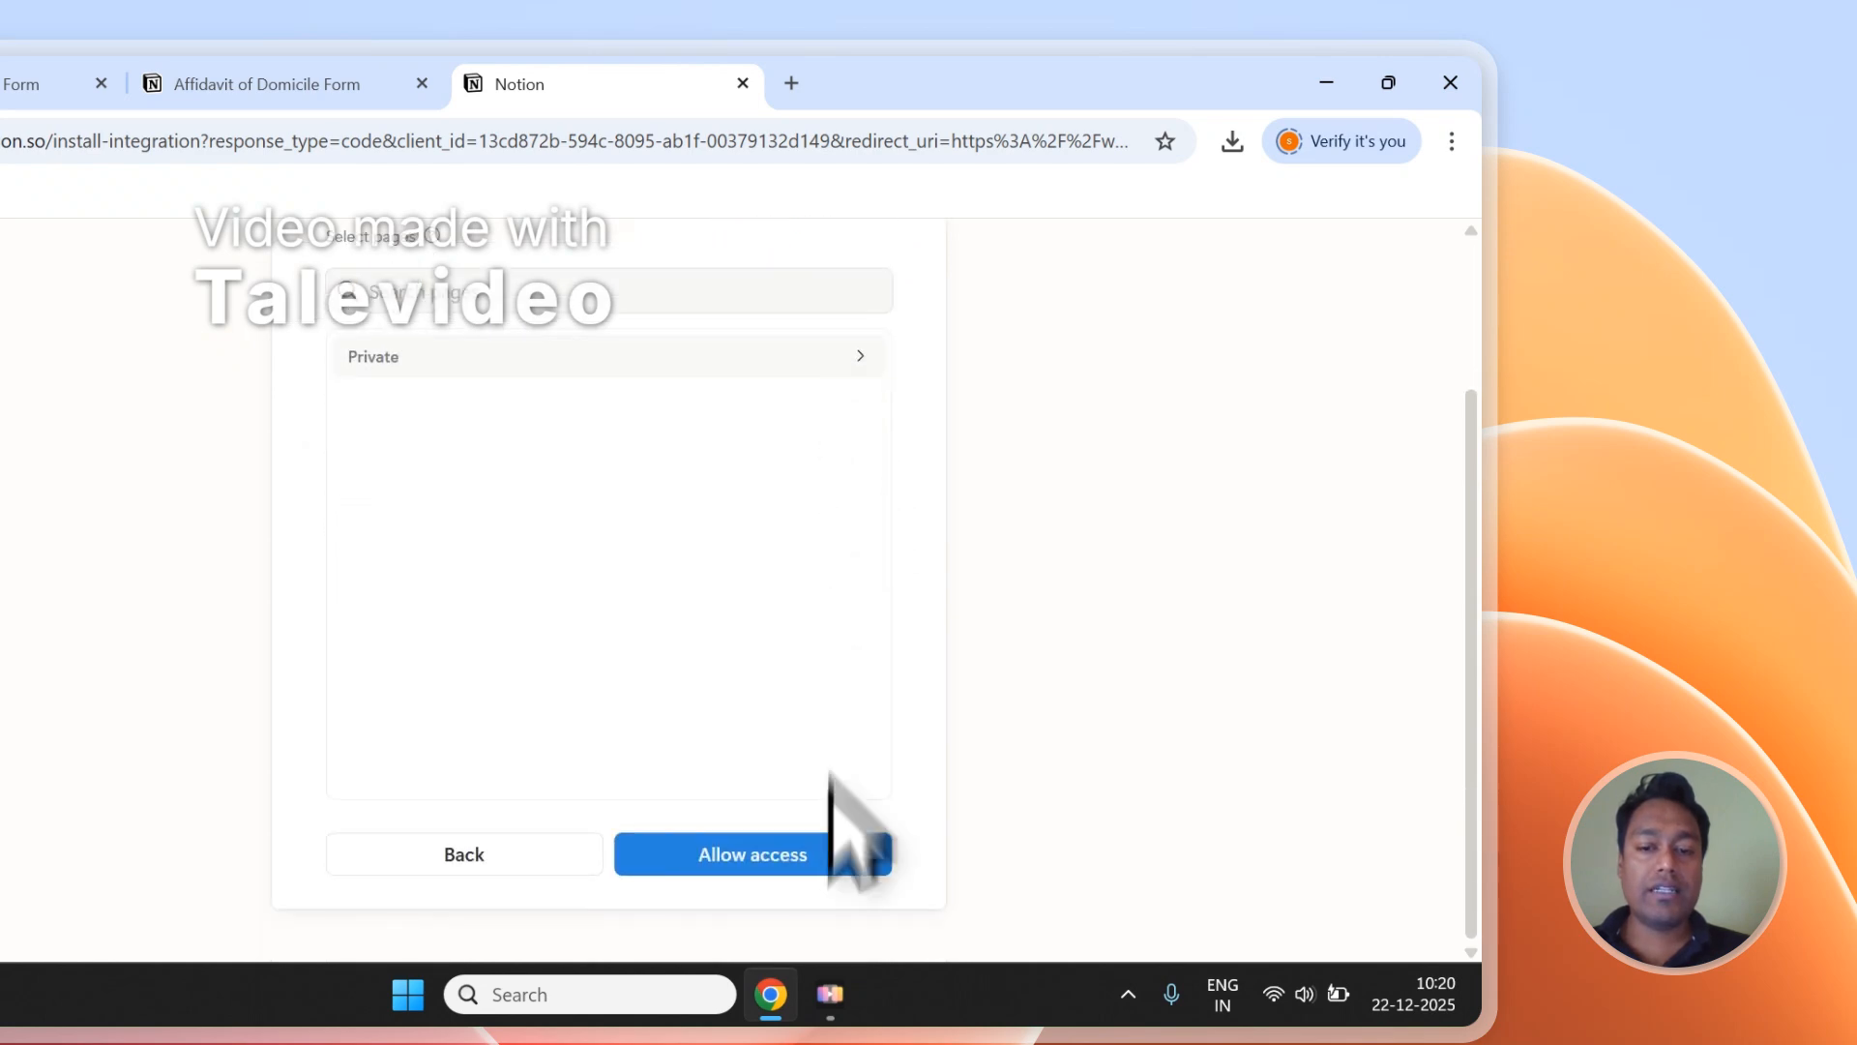
pyautogui.click(821, 863)
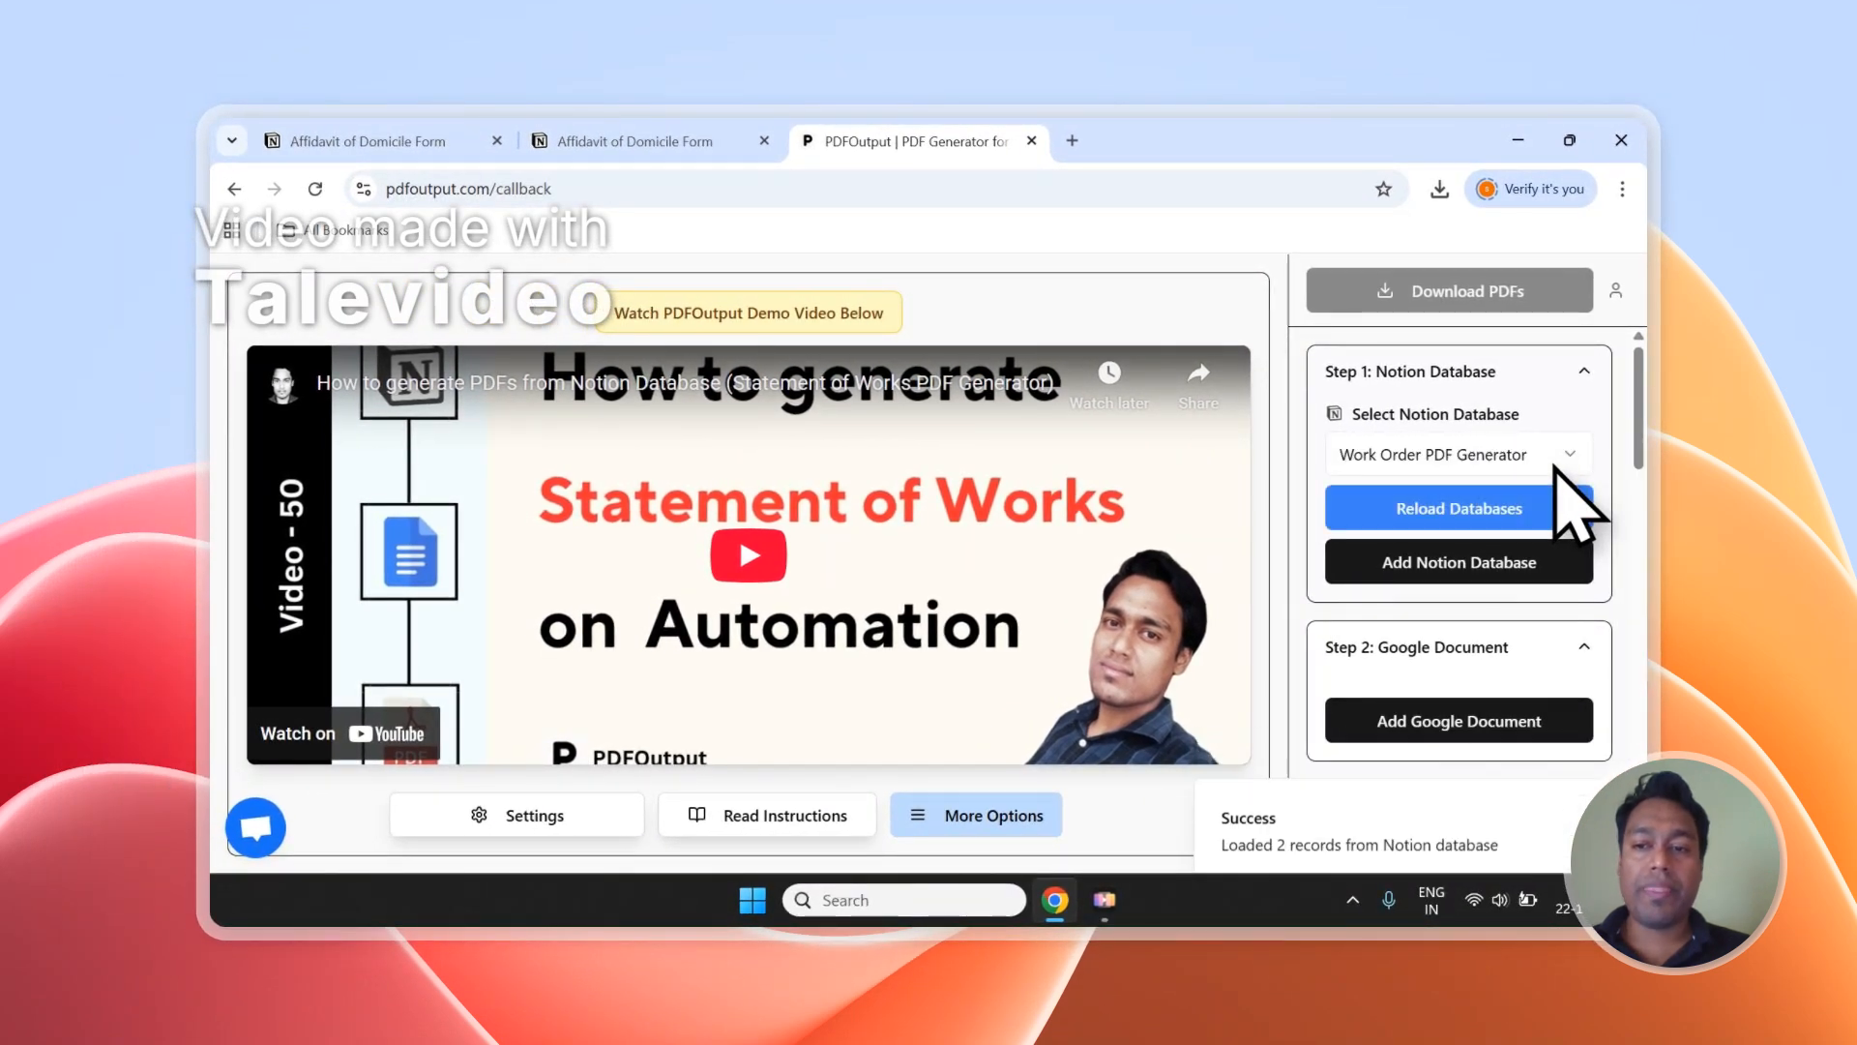
# Select Affidavit of Domicile Form as the Notion database and review its list of property names.
pyautogui.scroll(-1, 1534, 468)
pyautogui.scroll(1, 1534, 468)
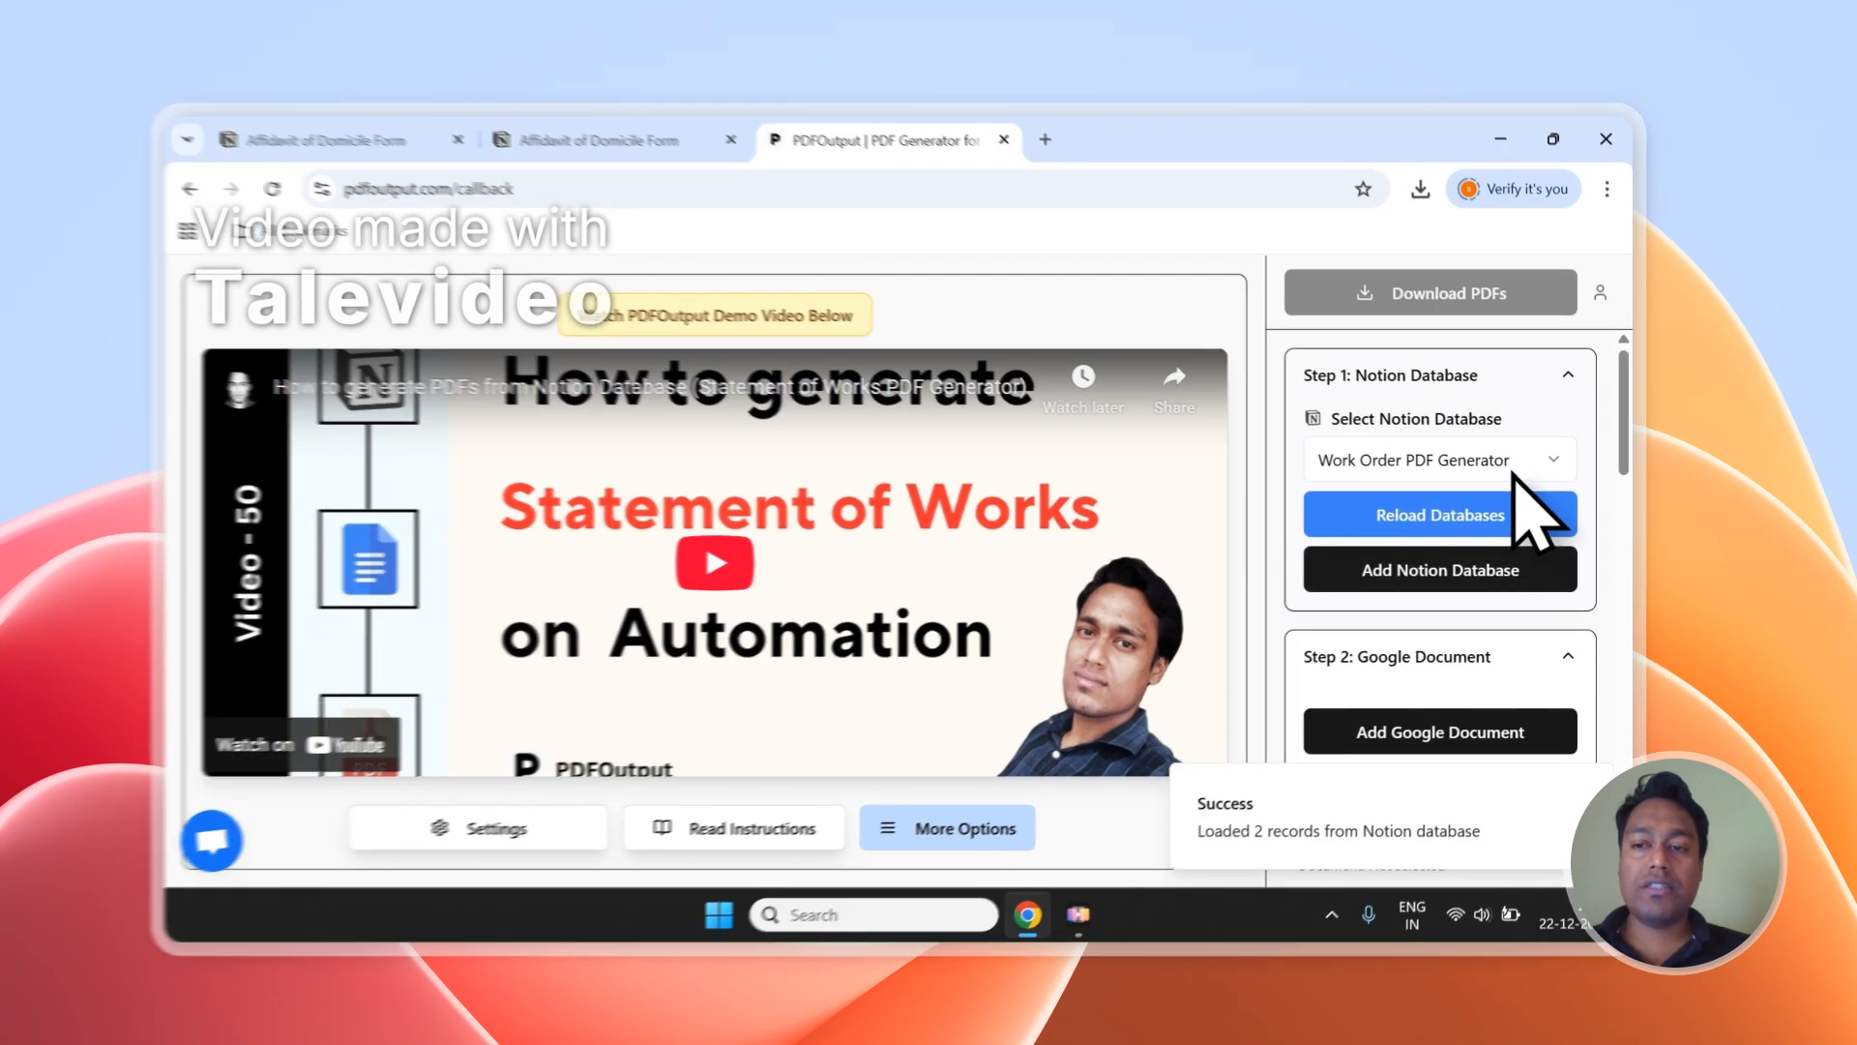
pyautogui.click(1515, 472)
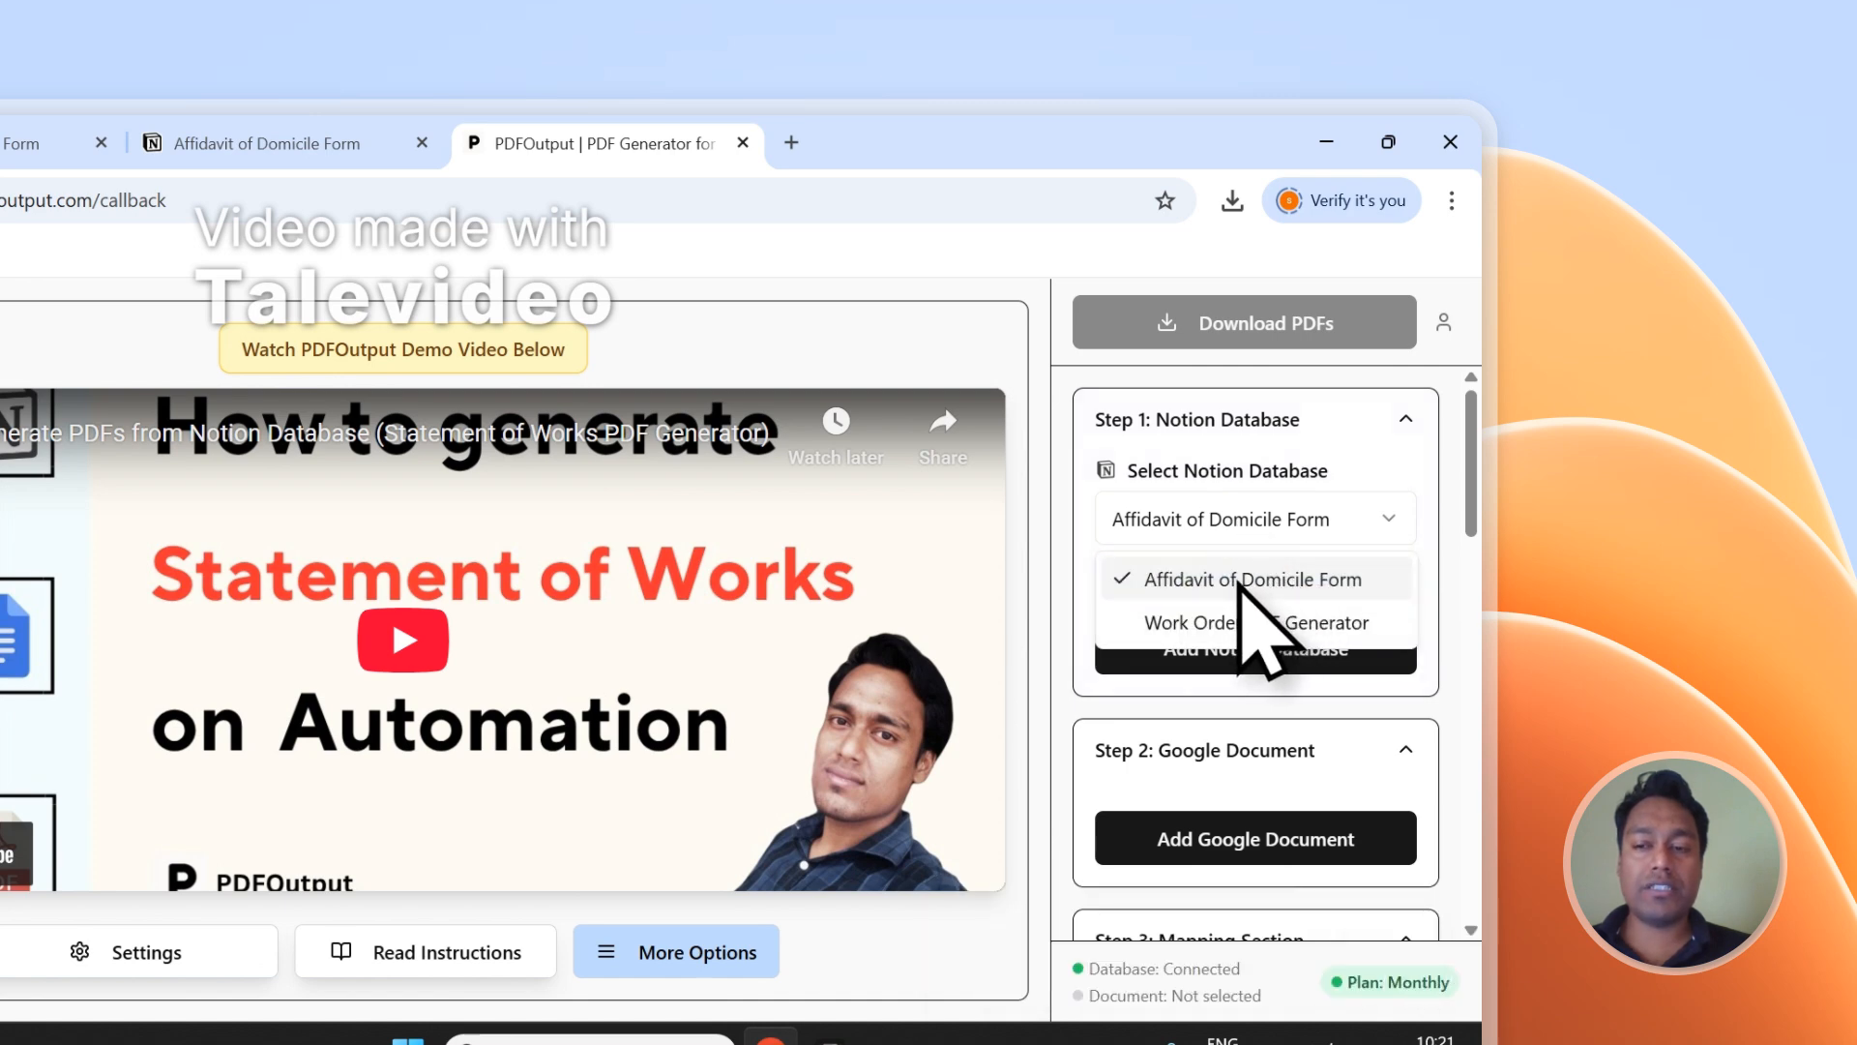
pyautogui.moveTo(1465, 478); pyautogui.dragTo(1463, 755)
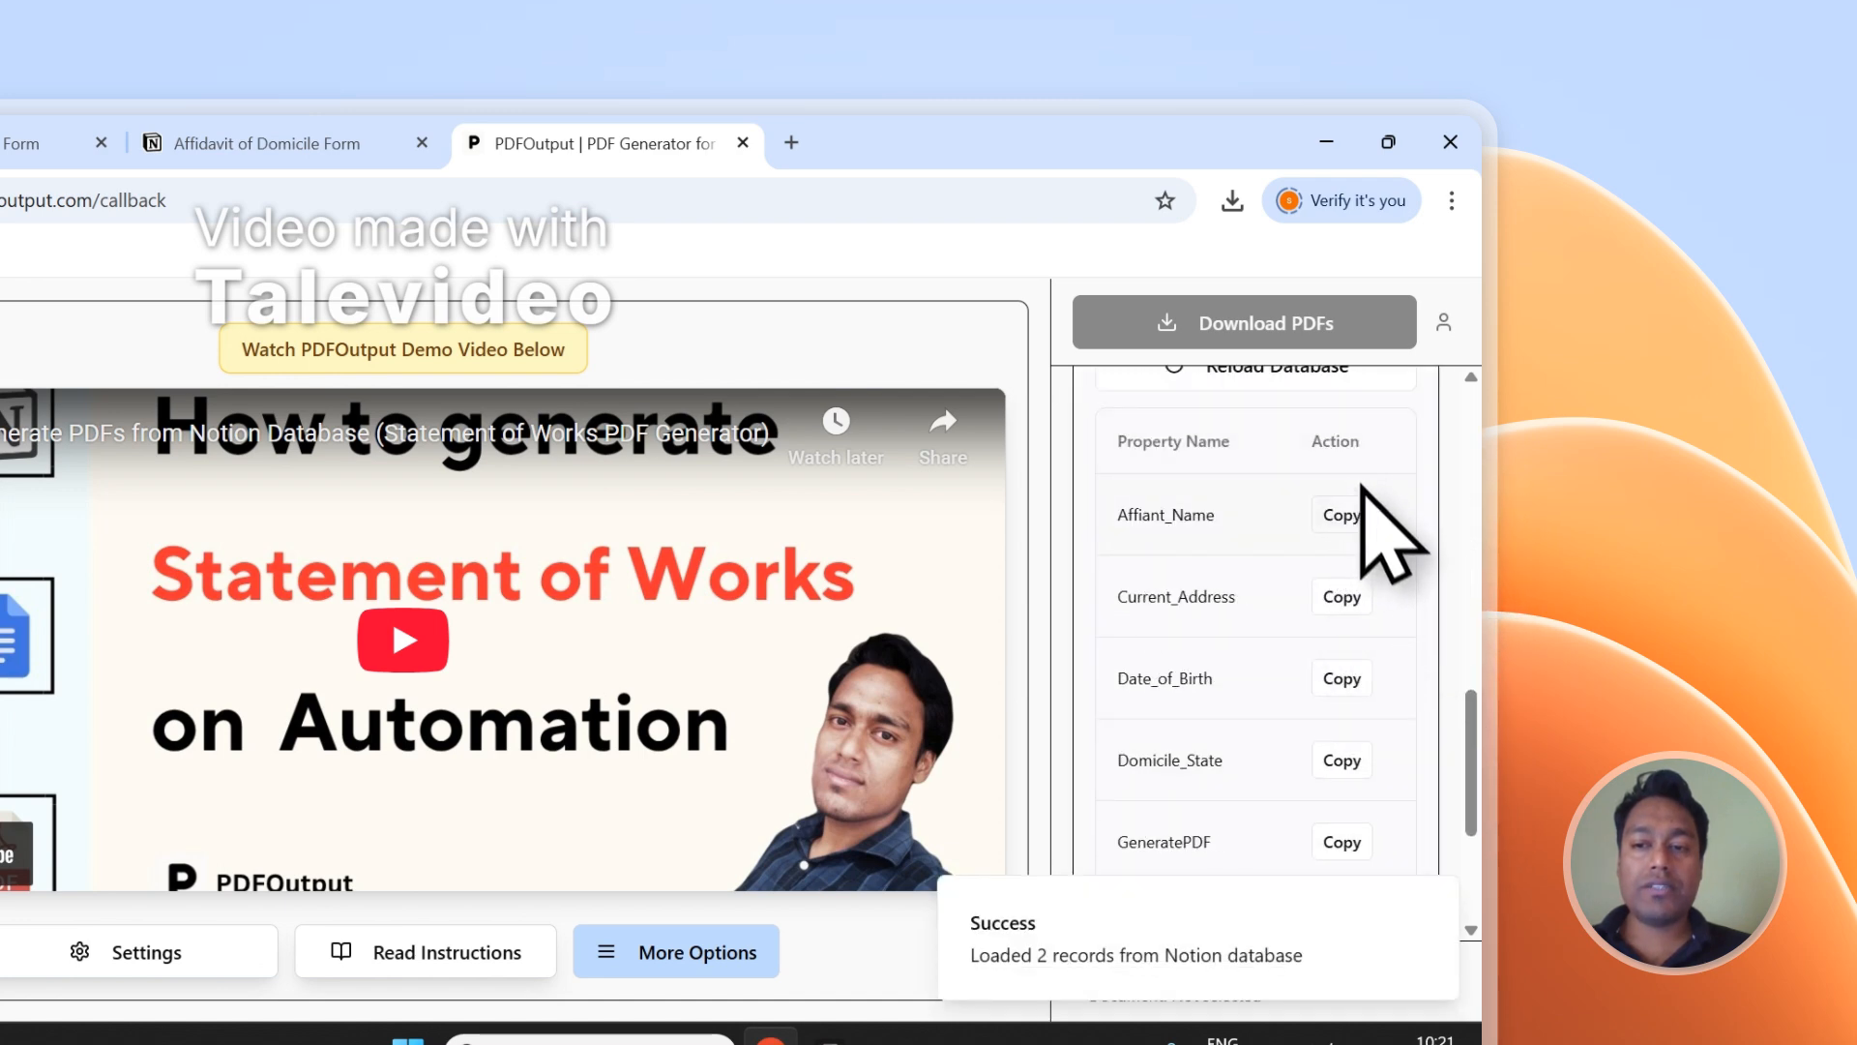
pyautogui.scroll(-4, 1369, 537)
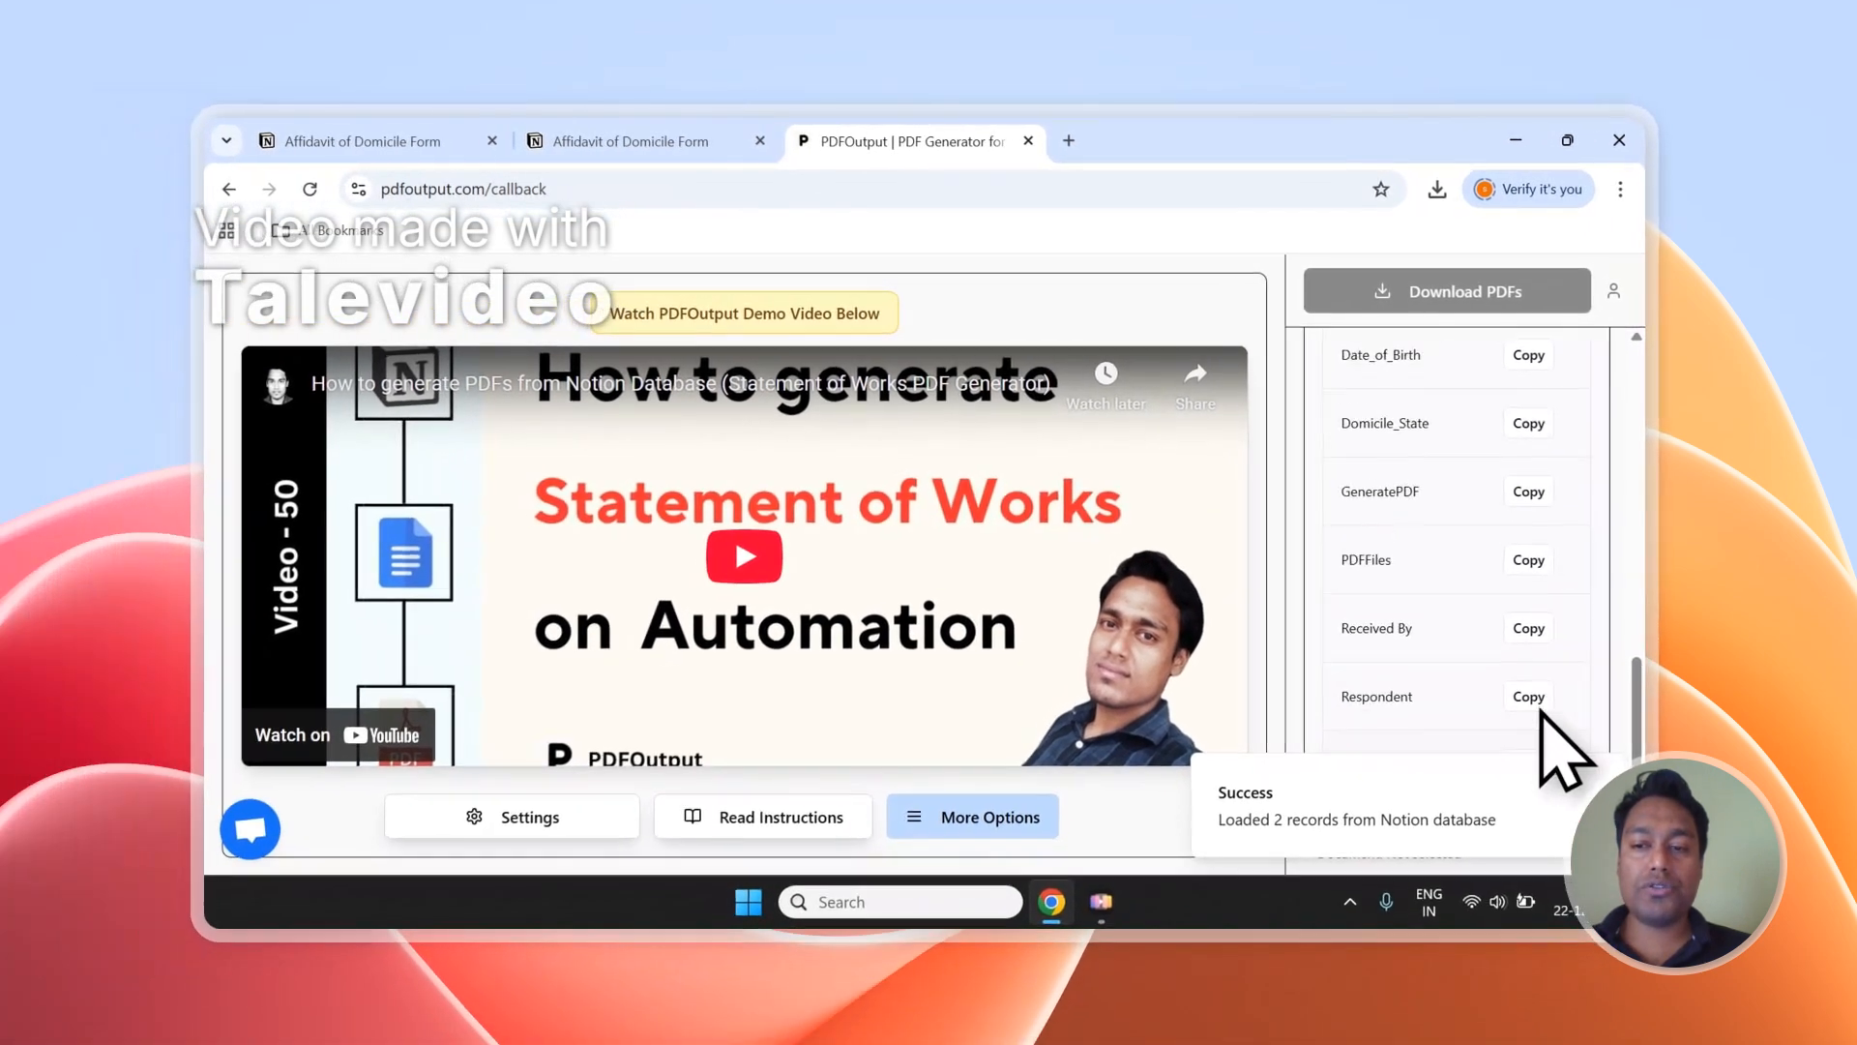
pyautogui.scroll(5, 1359, 735)
pyautogui.scroll(8, 1540, 733)
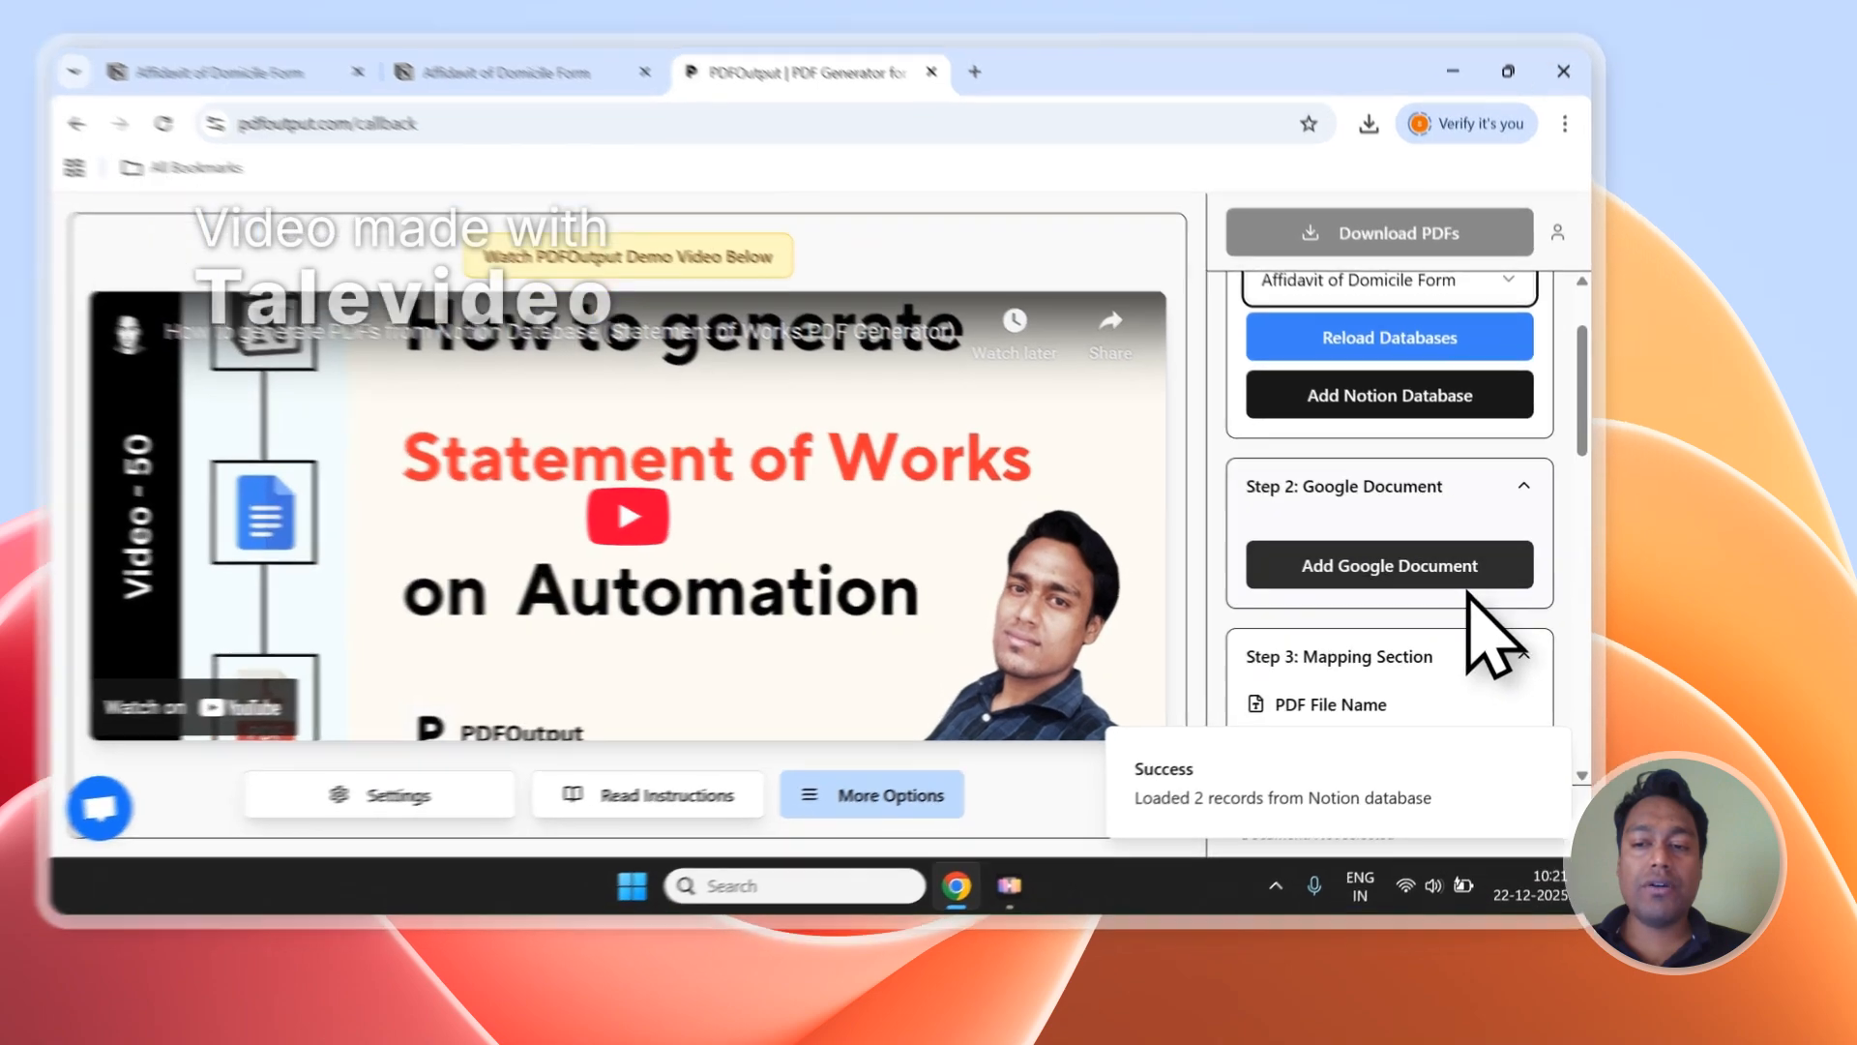
pyautogui.click(1524, 612)
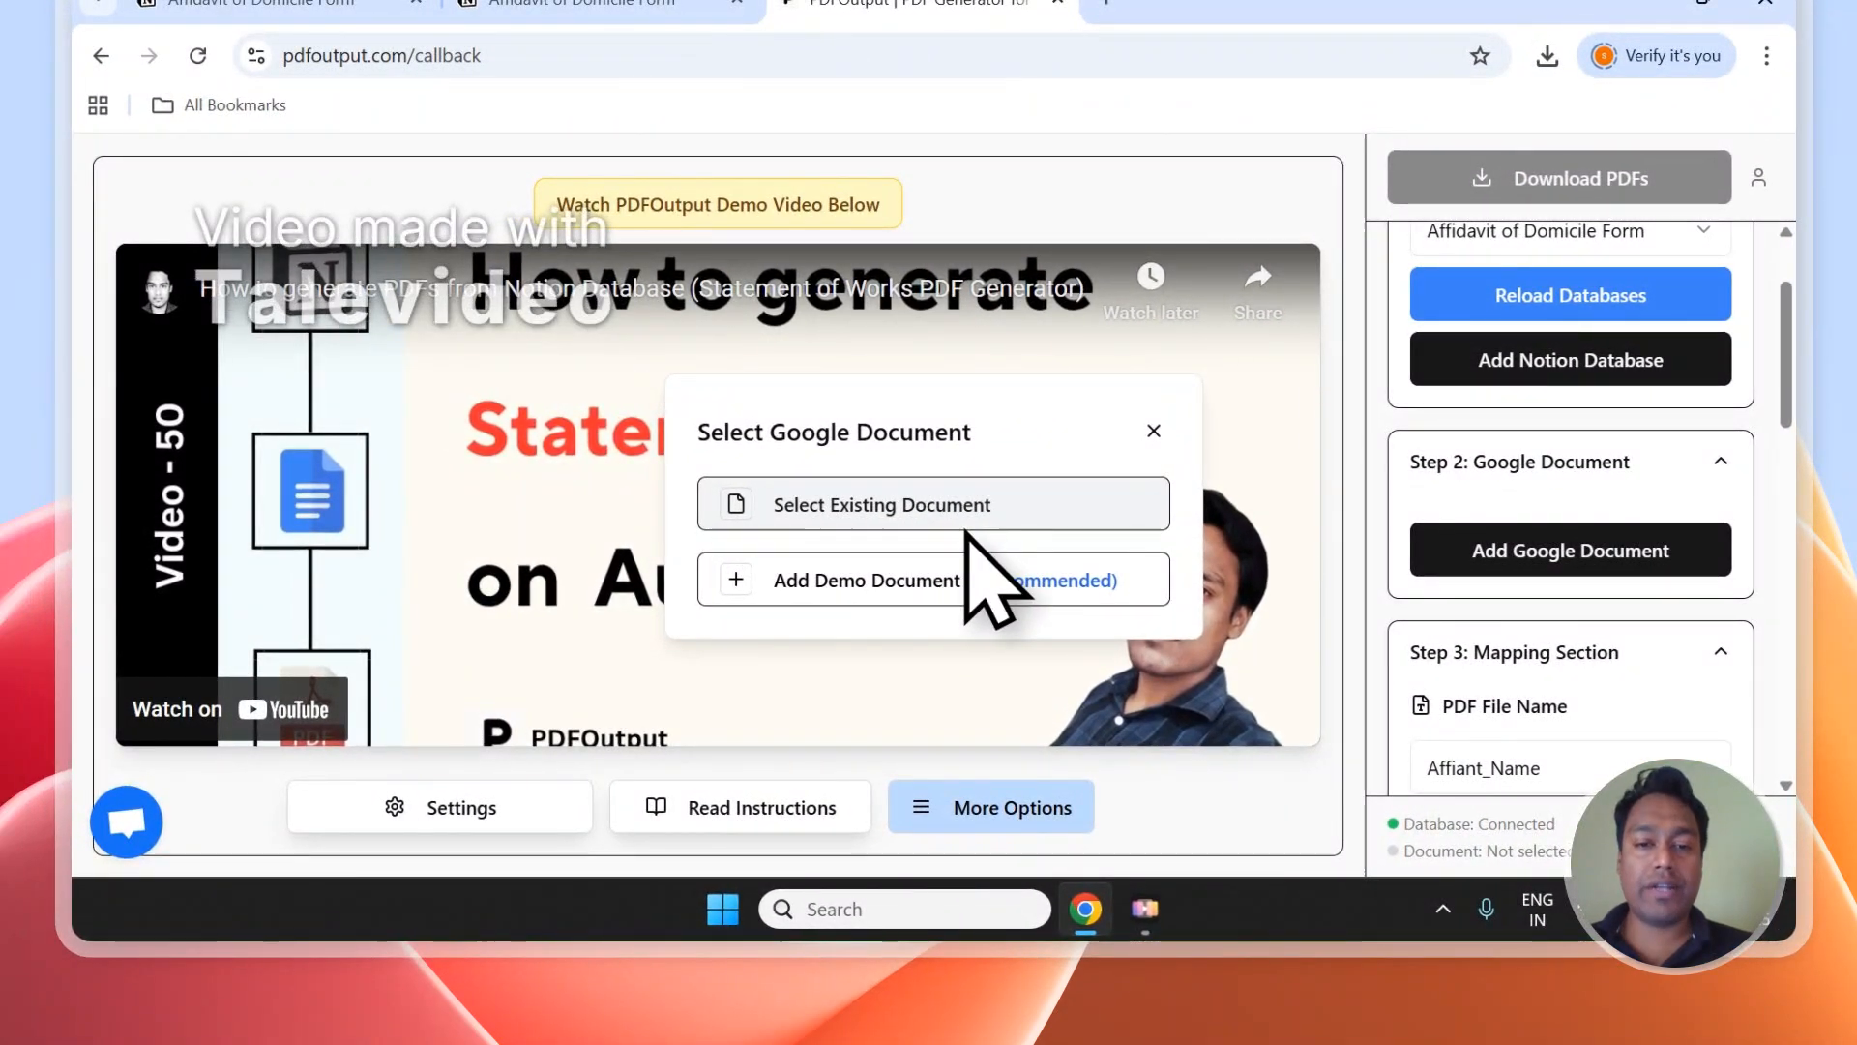
pyautogui.click(916, 513)
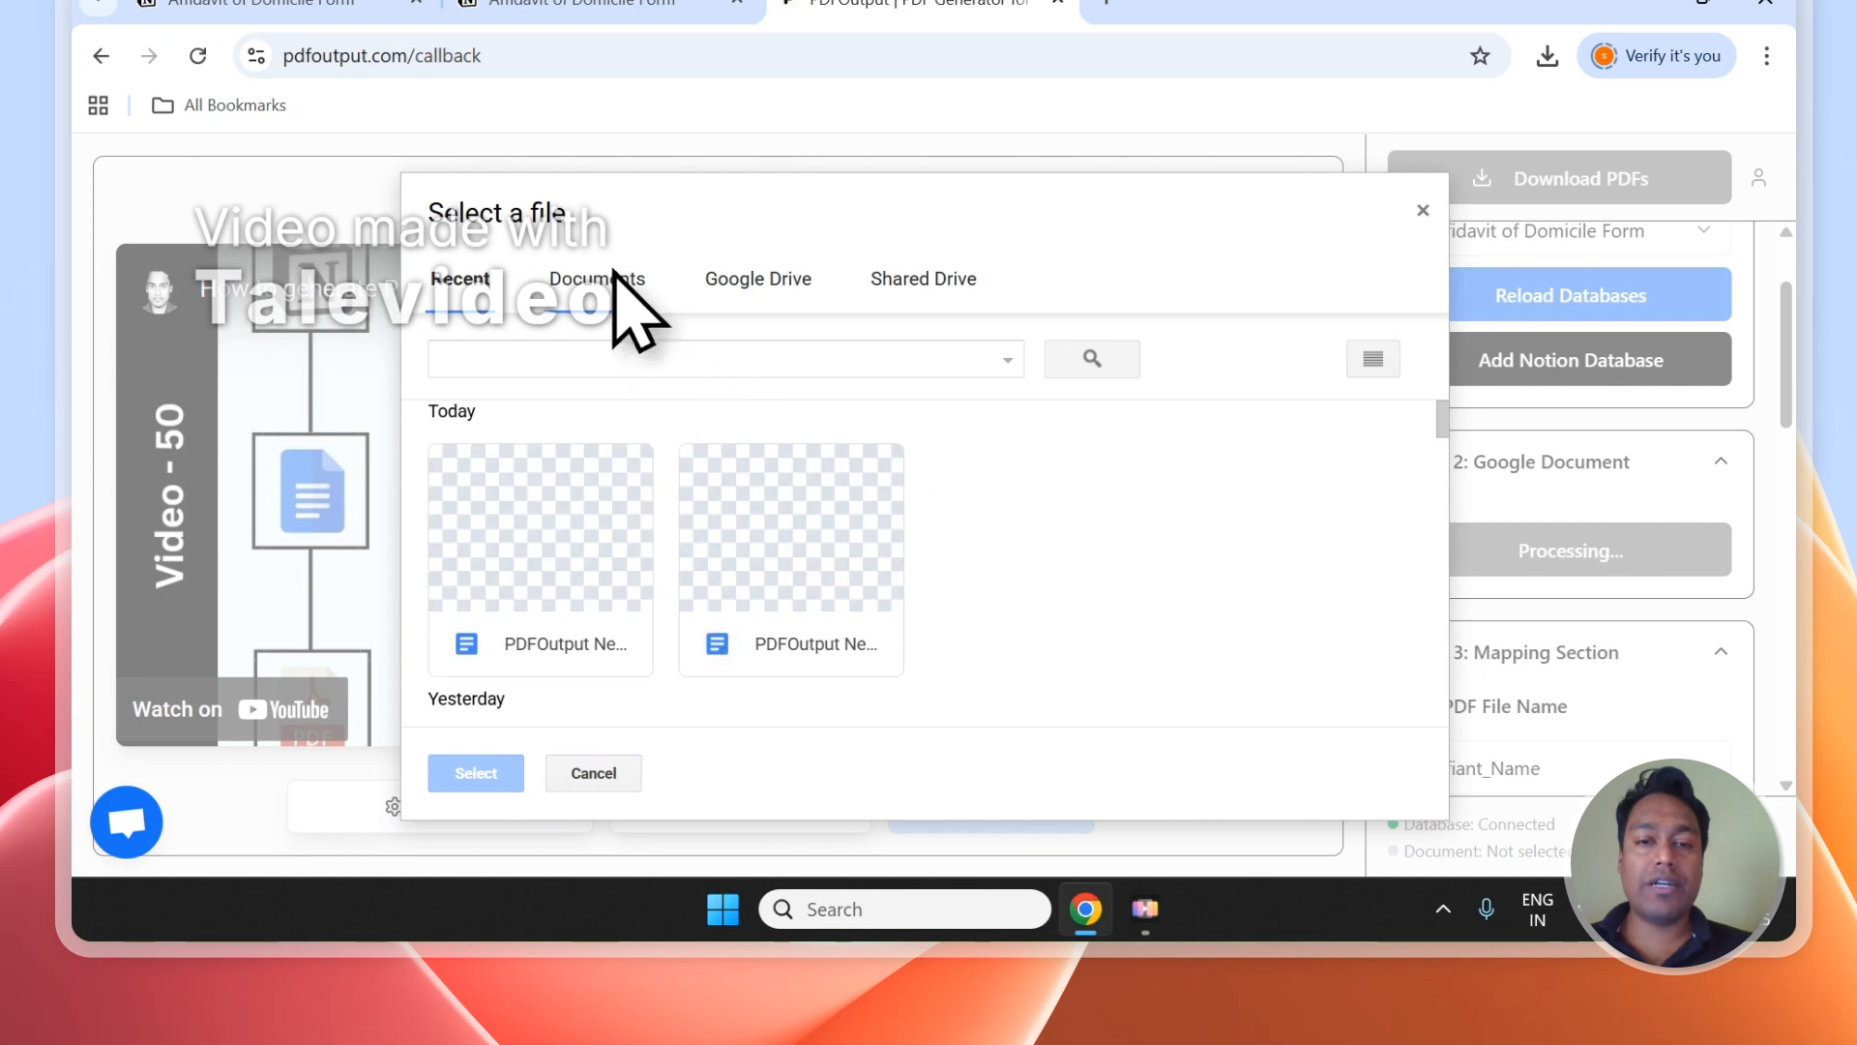
pyautogui.click(604, 283)
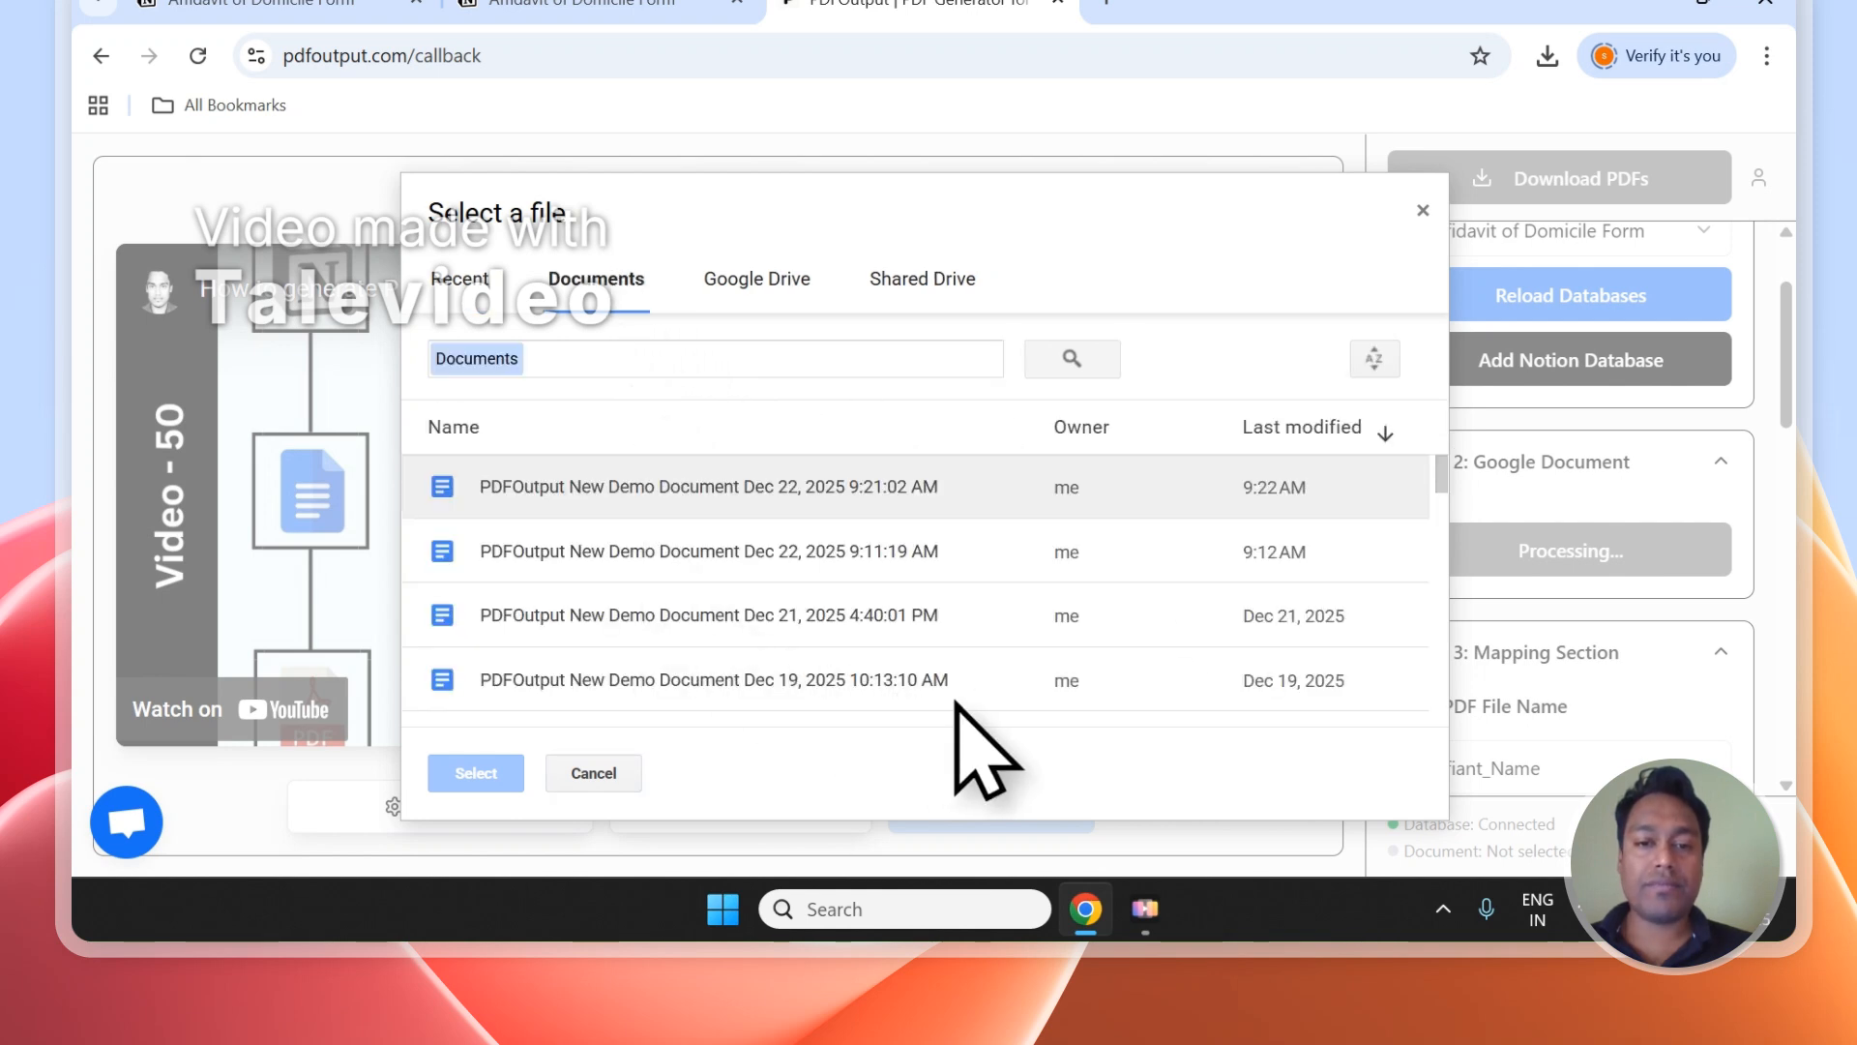
pyautogui.click(813, 566)
pyautogui.click(716, 617)
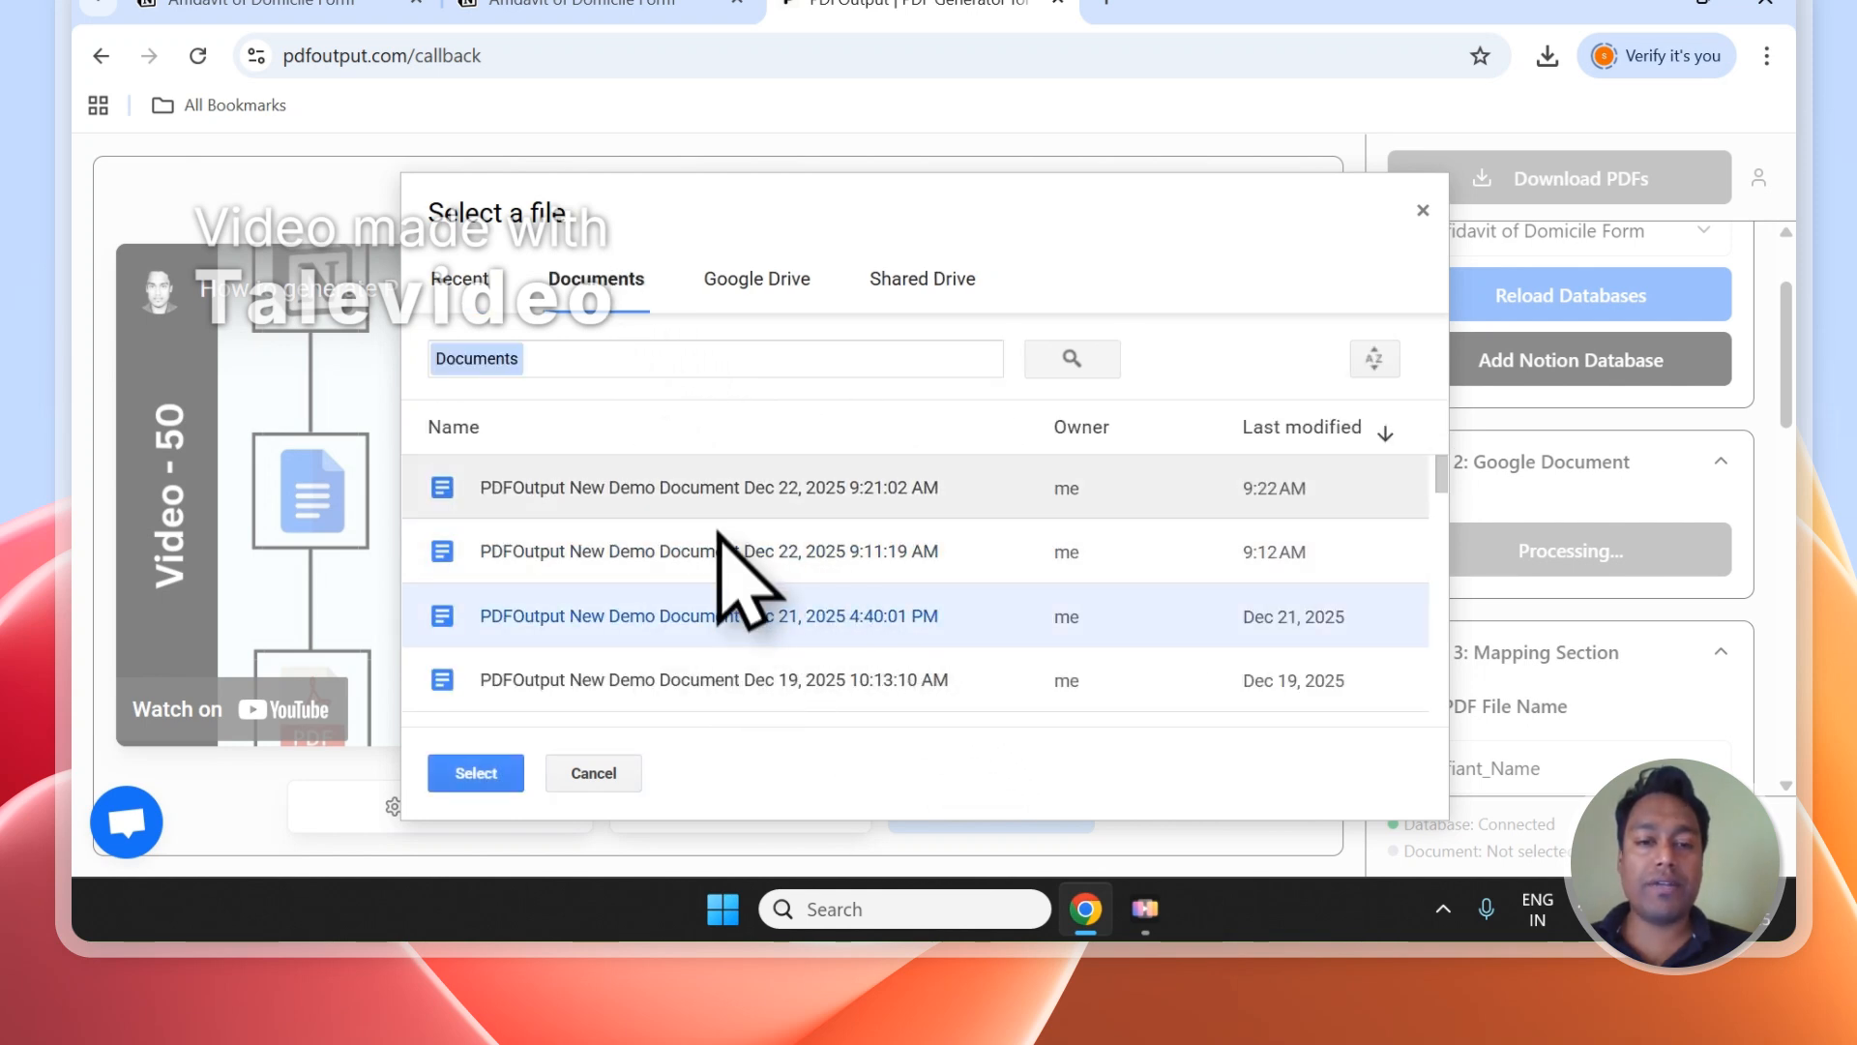
pyautogui.click(717, 498)
pyautogui.click(1423, 210)
# Add the recommended demo document as the Google document for the PDFs.
pyautogui.click(1494, 546)
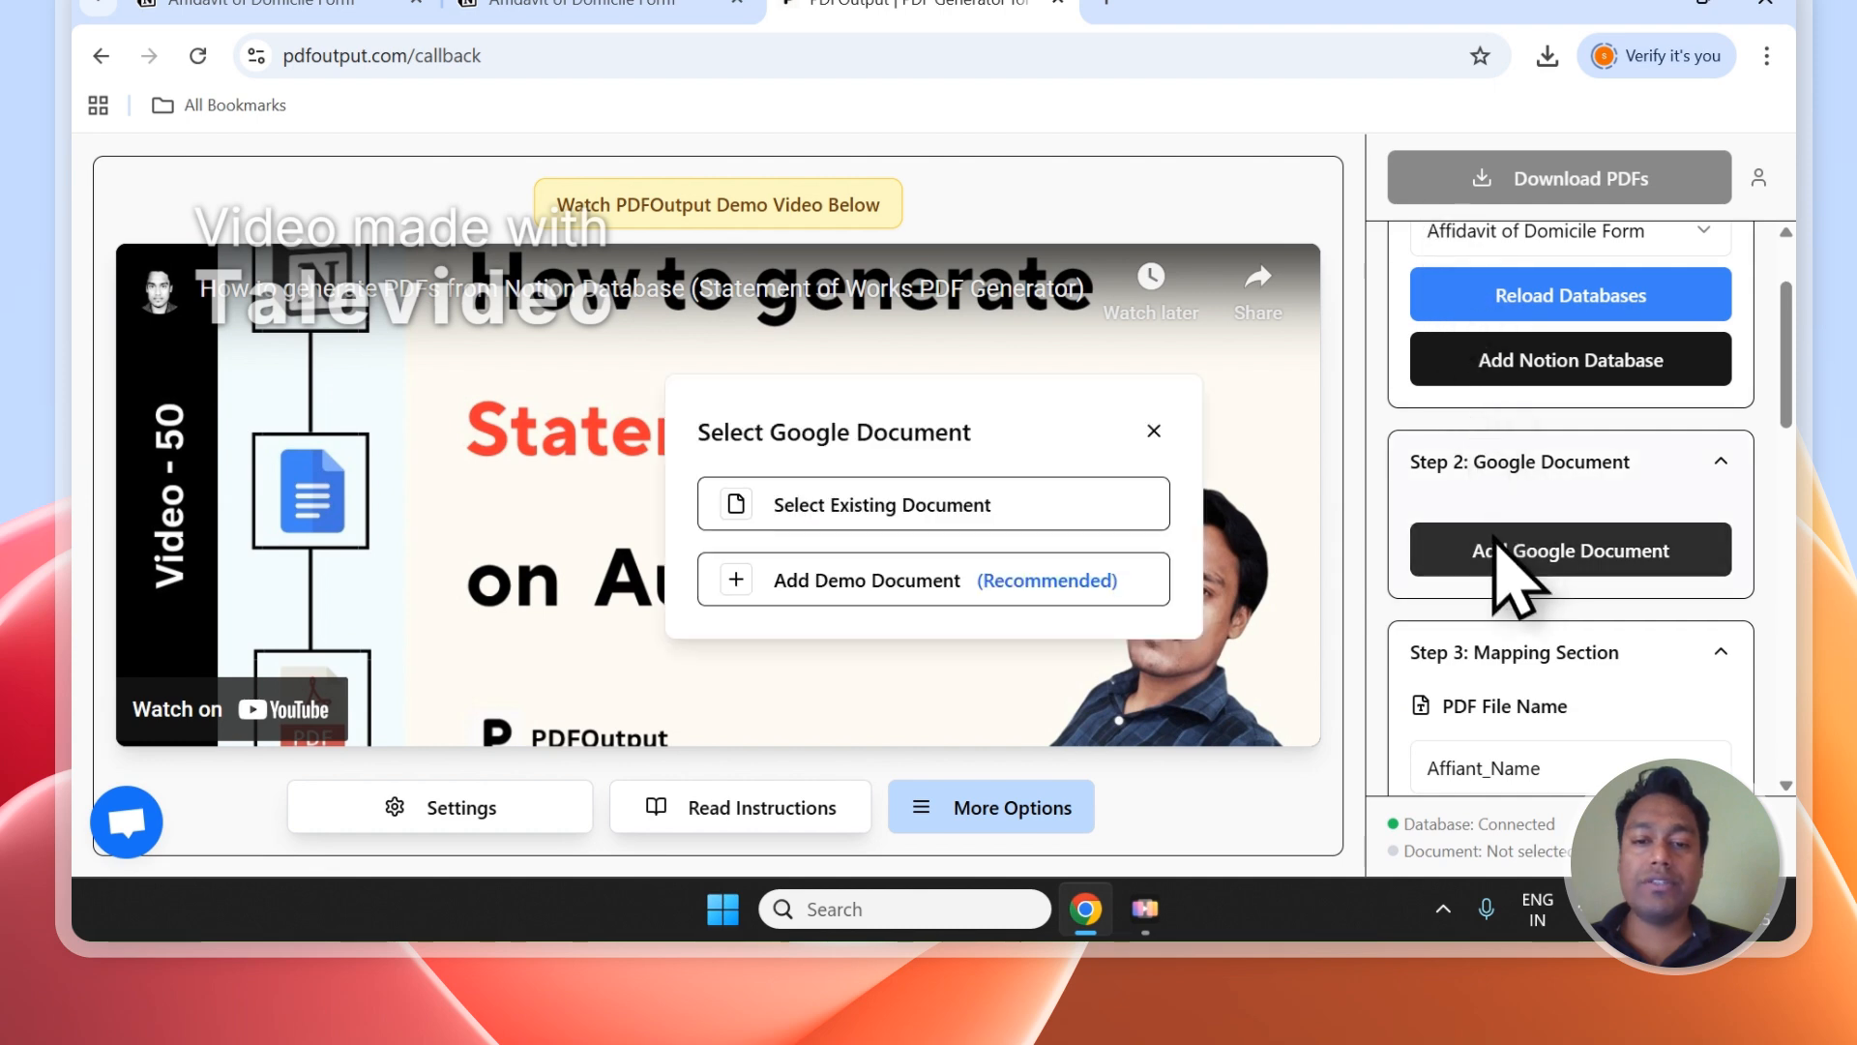
pyautogui.click(952, 585)
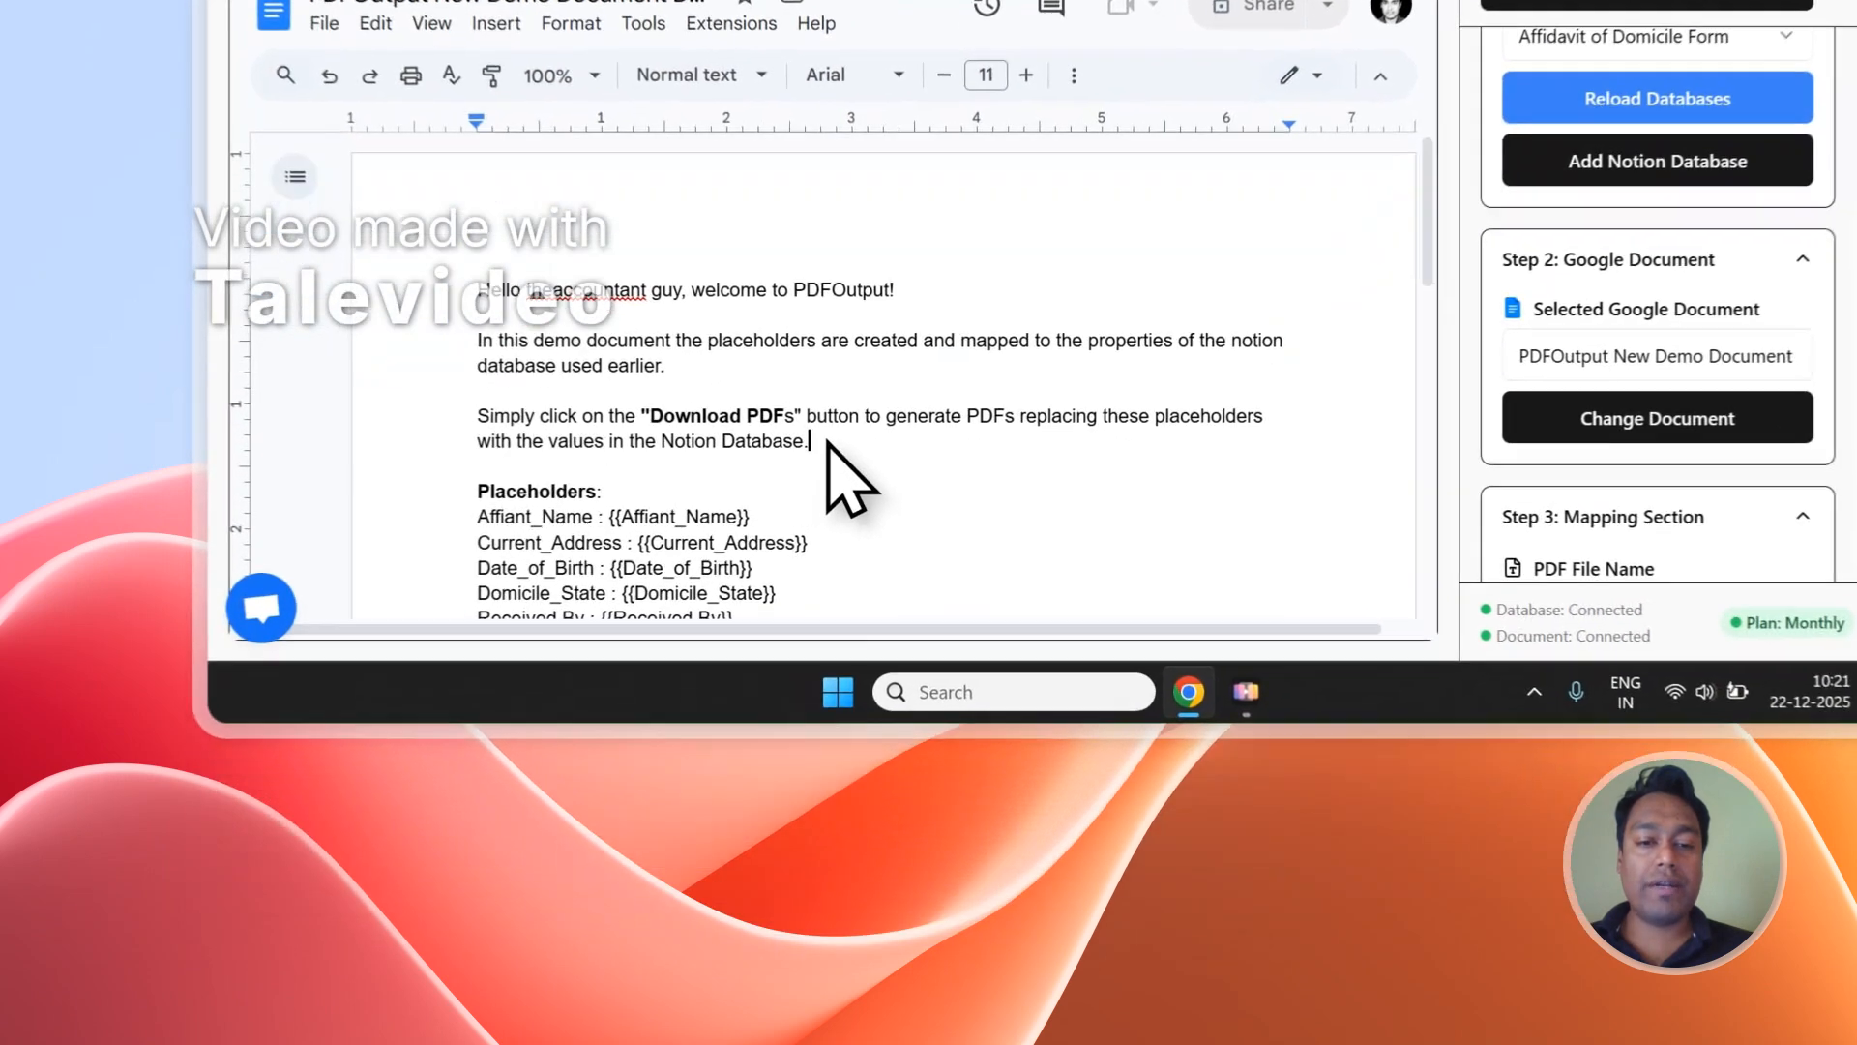
# Delete the welcome text above the Placeholders list in the document and compare the placeholders with the Notion database columns.
pyautogui.moveTo(727, 684); pyautogui.dragTo(438, 552)
pyautogui.press('BackSpace')
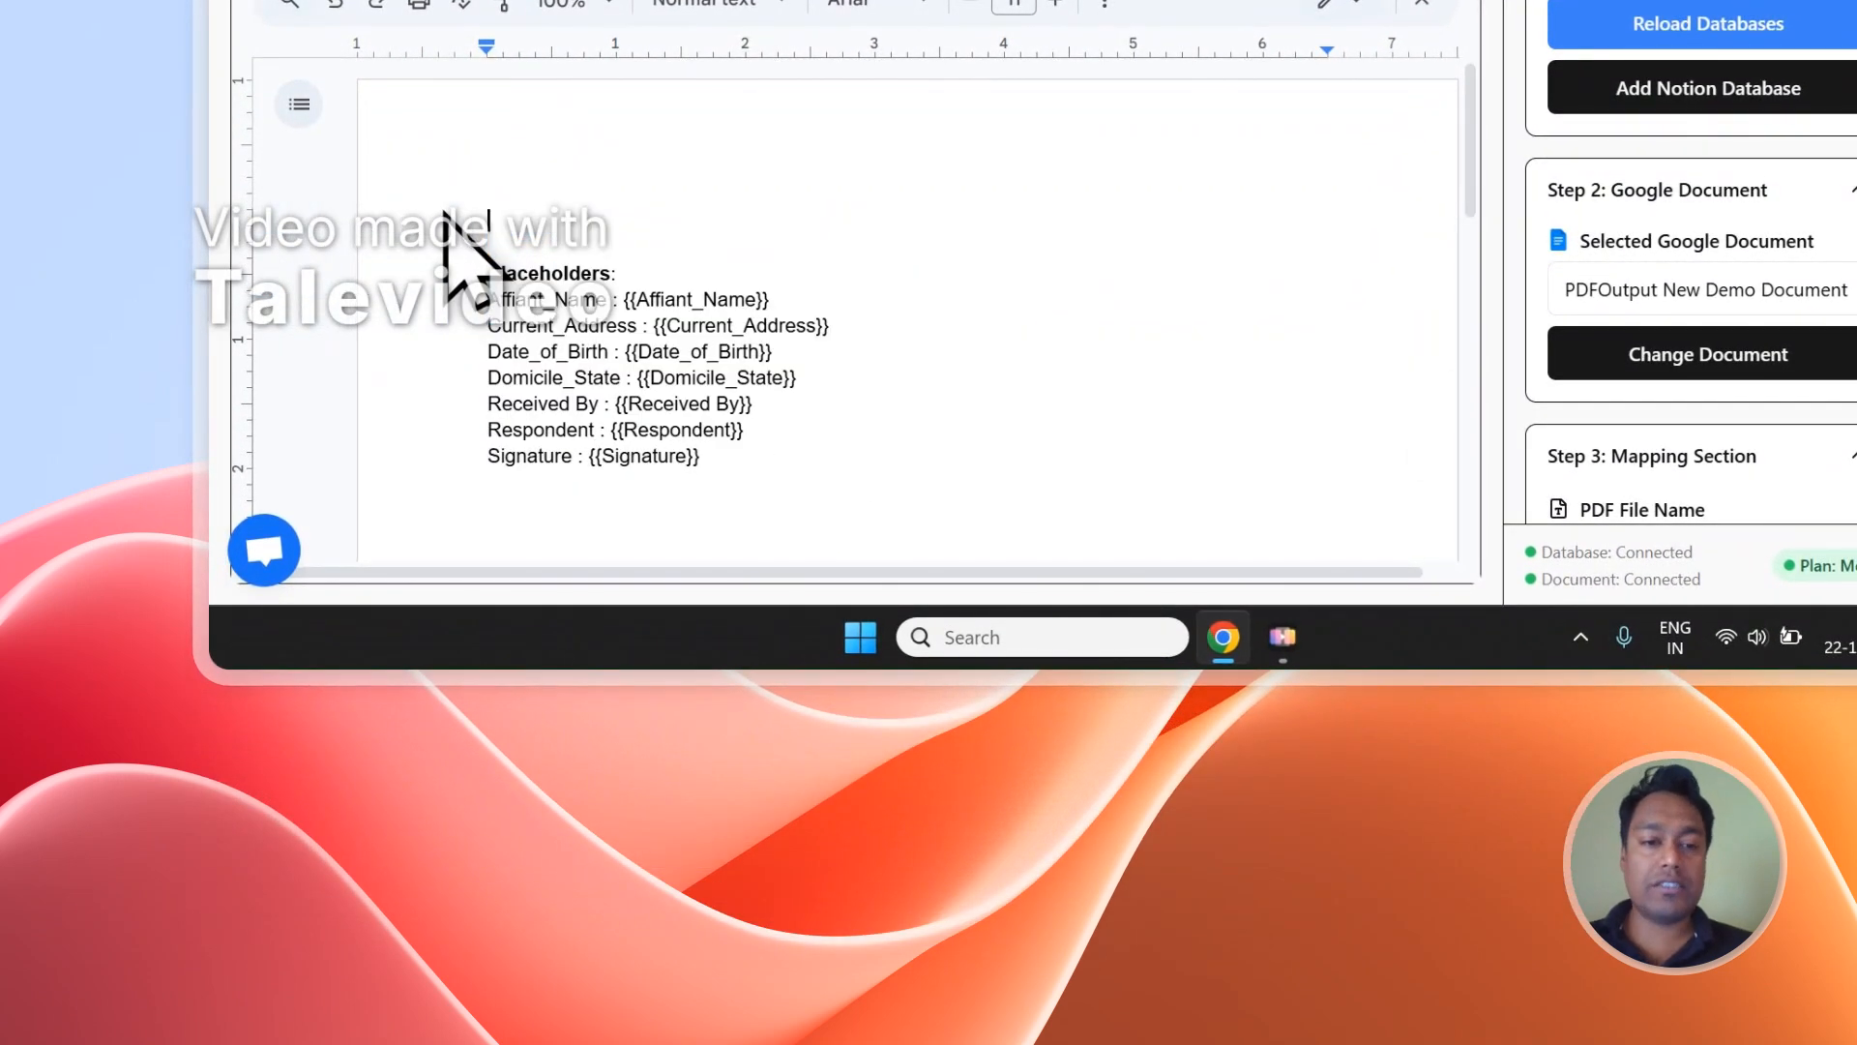
pyautogui.press('BackSpace')
pyautogui.press('BackSpace')
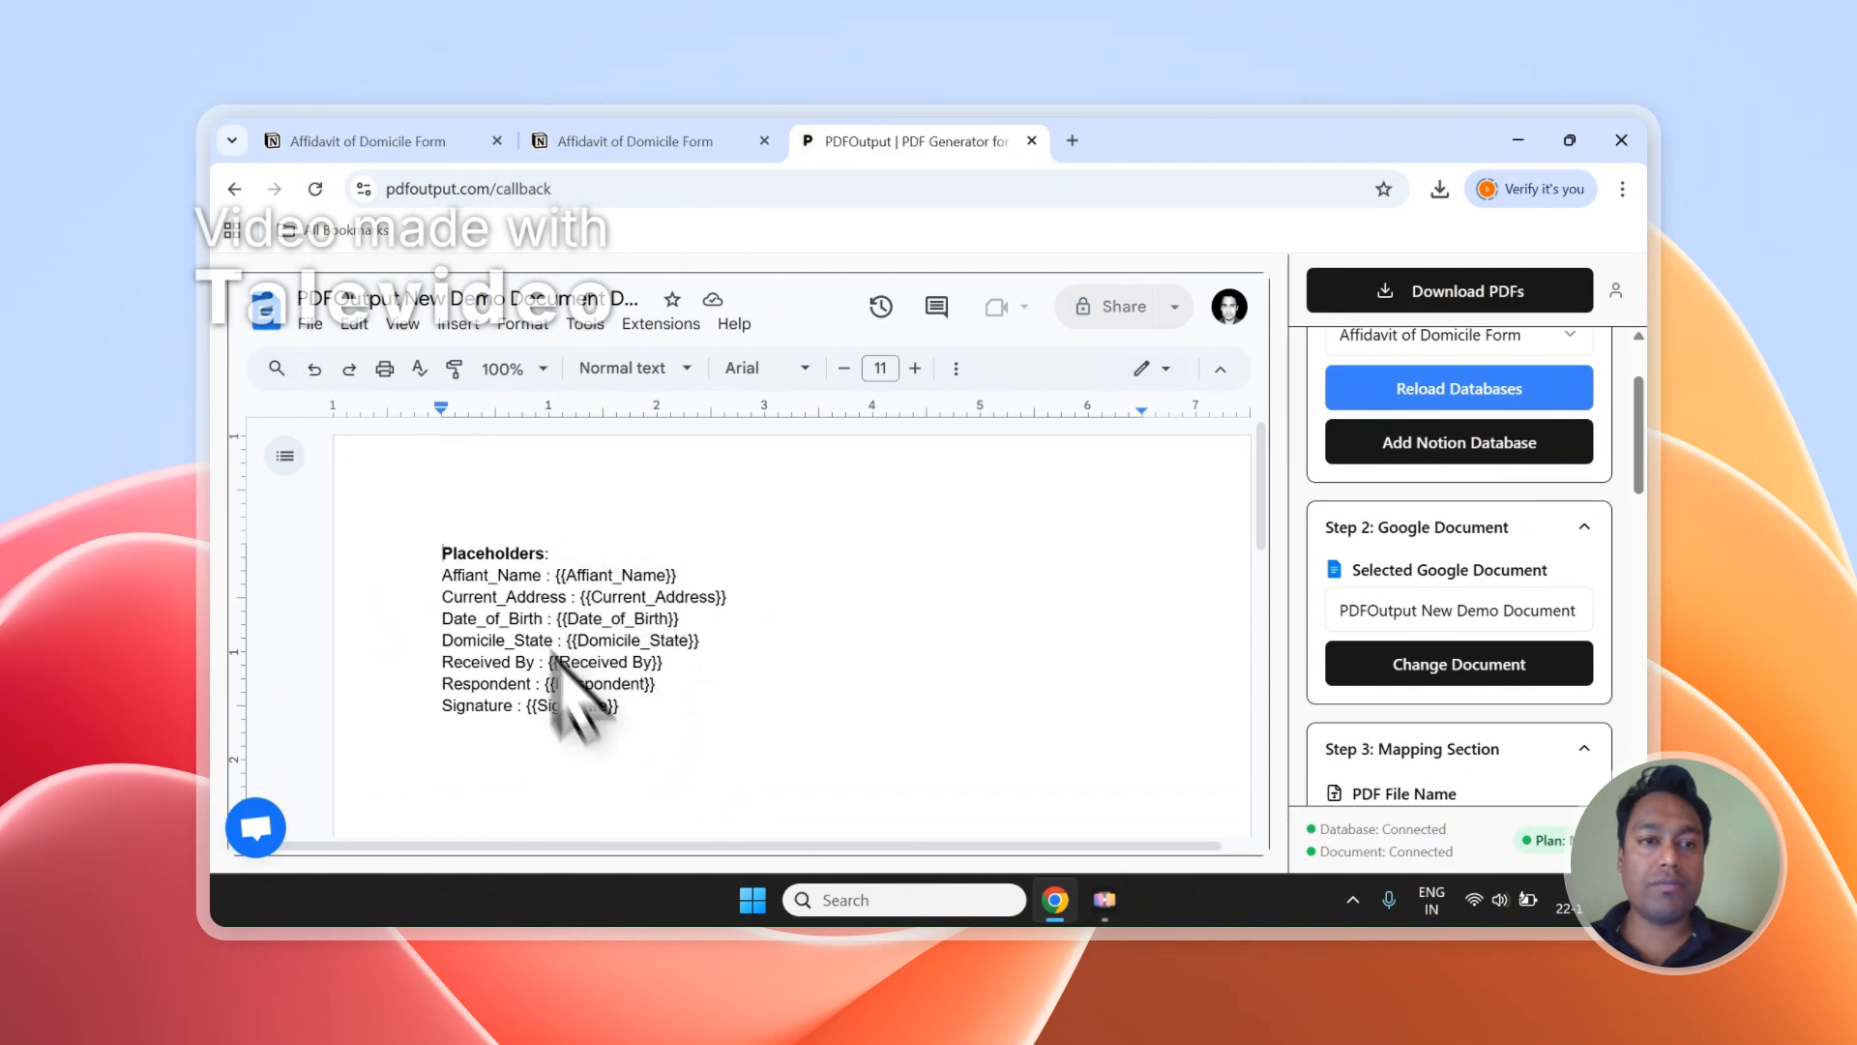
pyautogui.click(635, 141)
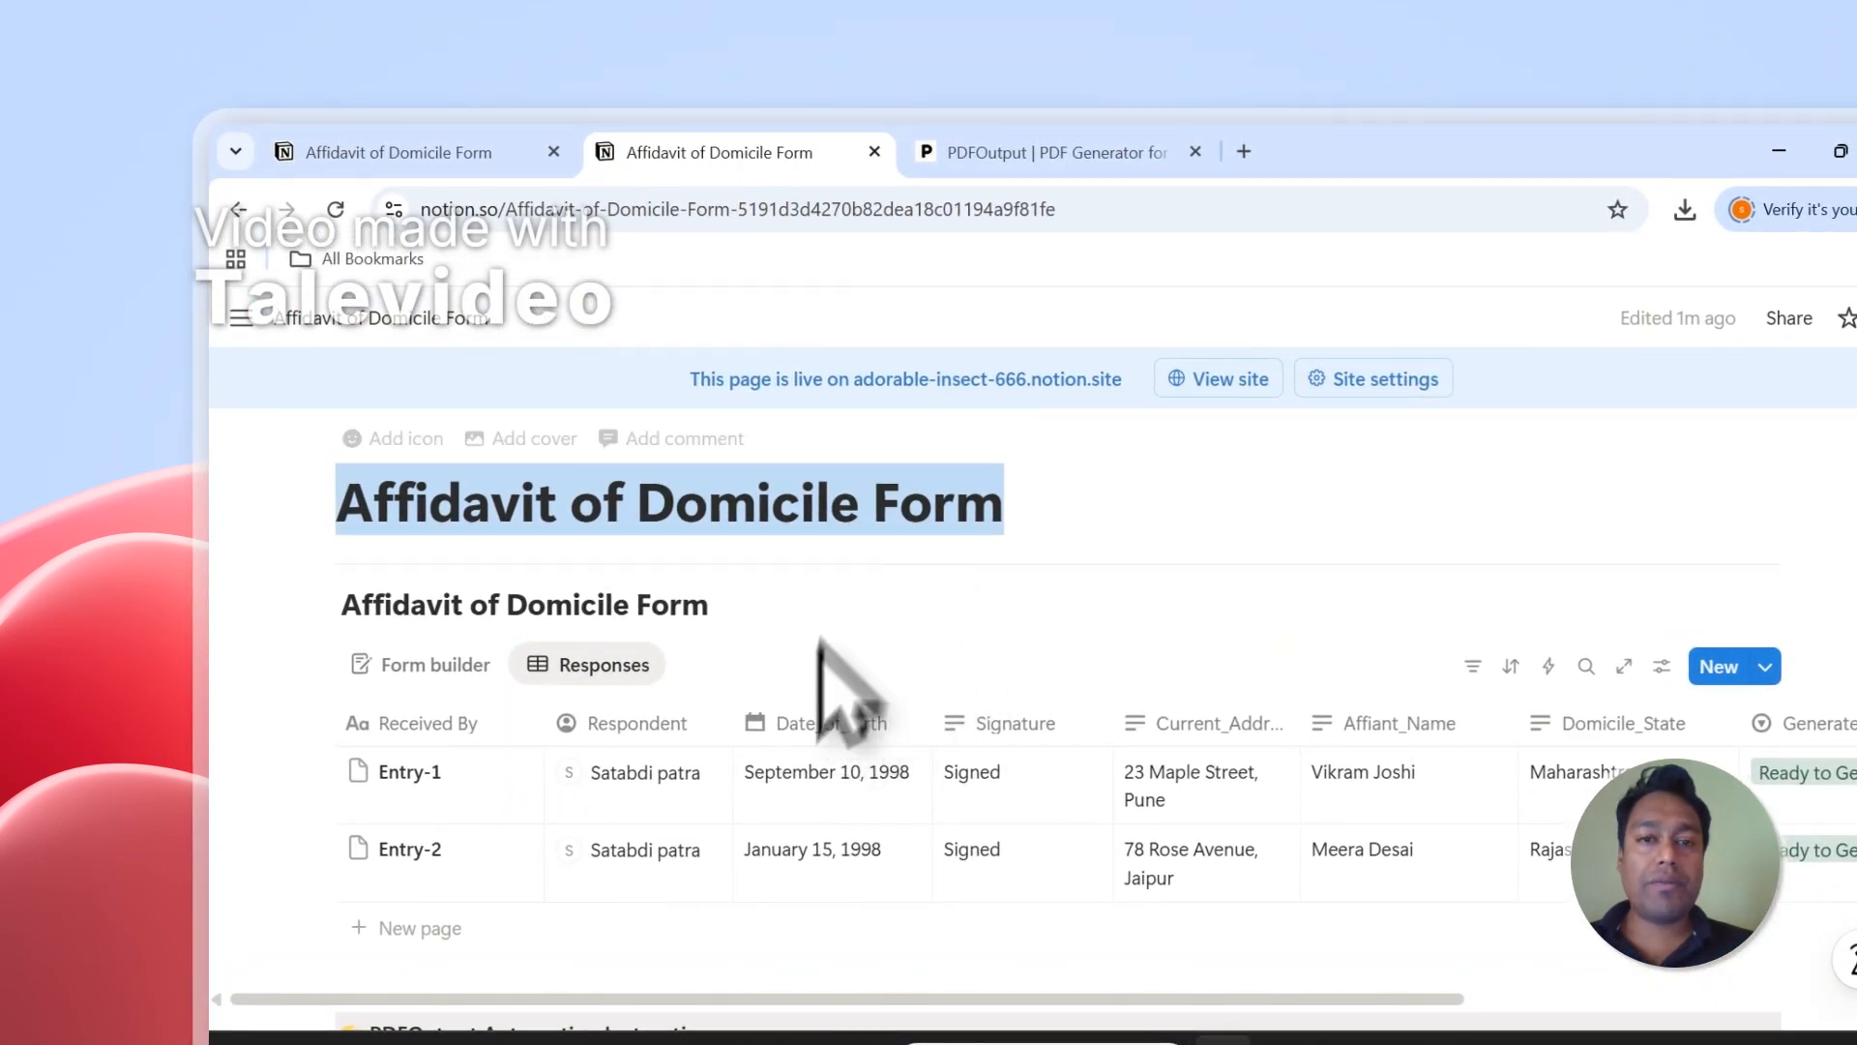
pyautogui.click(1006, 152)
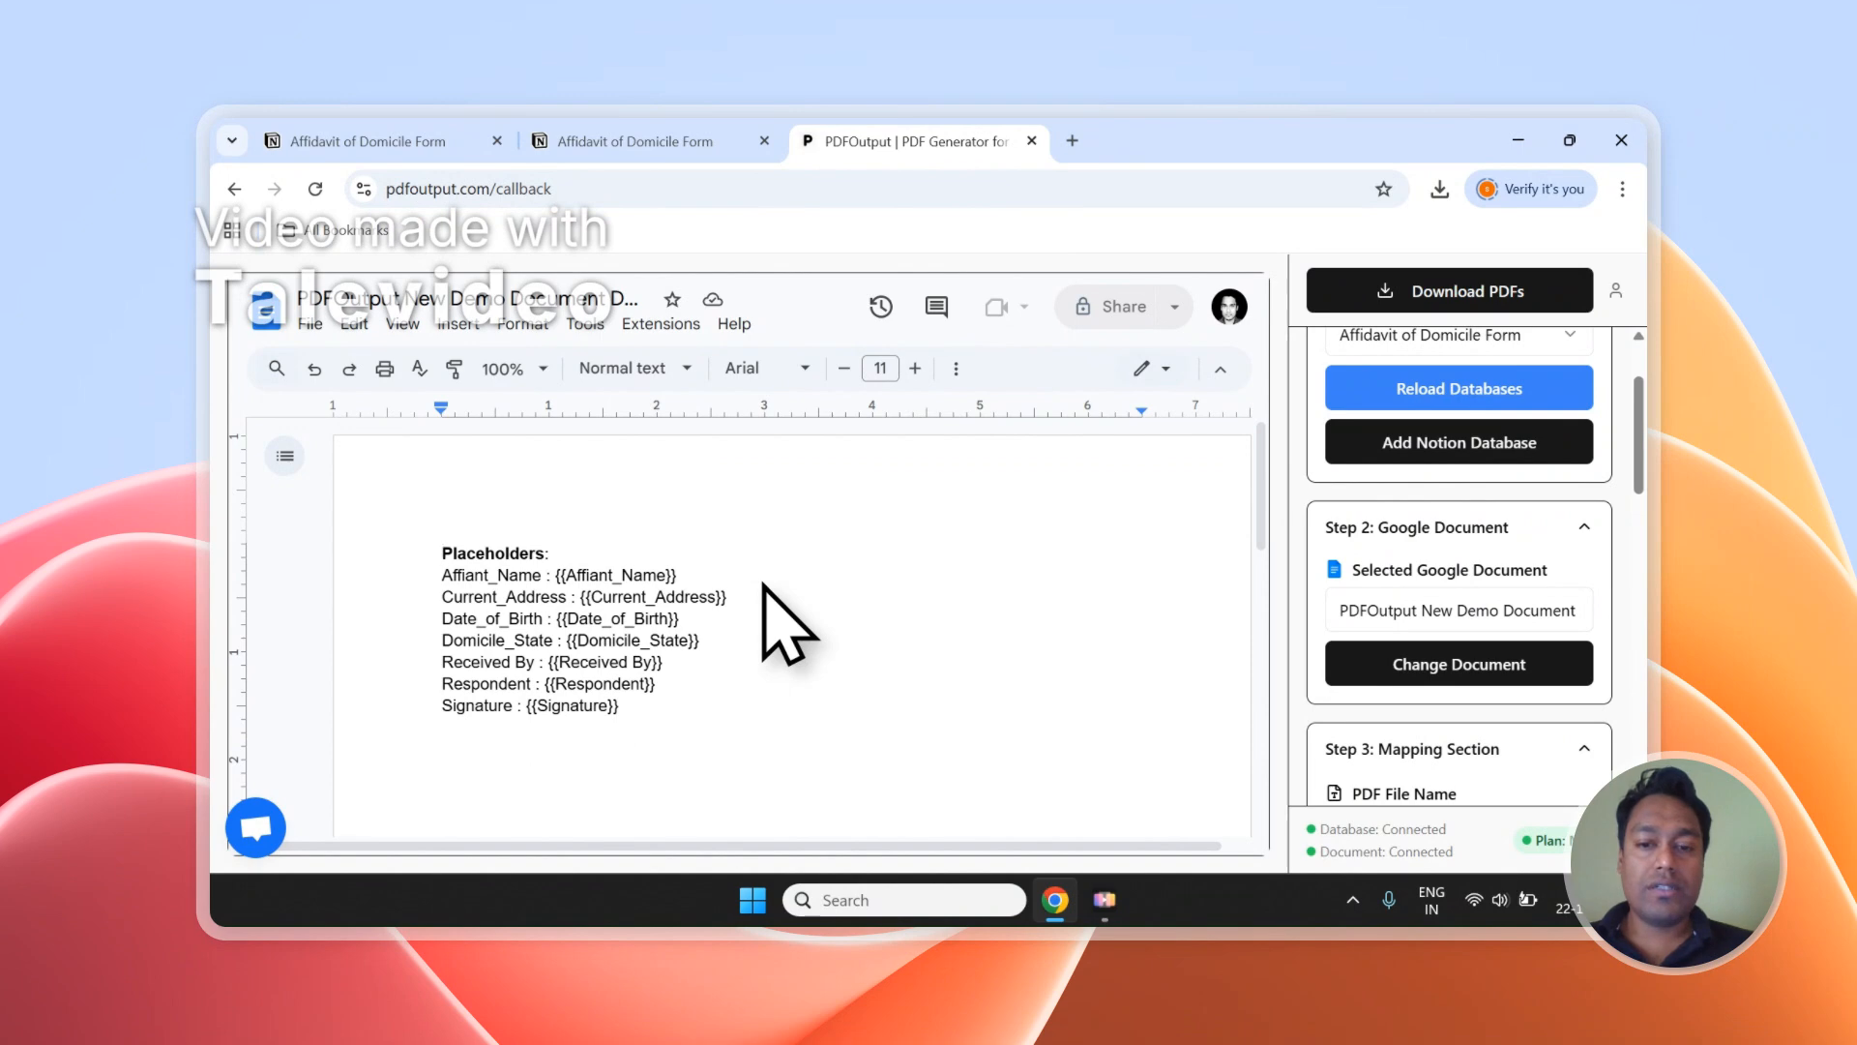
# Copy the Domicile_State placeholder from the property list and insert the line "State - {{Domicile_State}}" below the Placeholders list.
pyautogui.scroll(-10, 1456, 609)
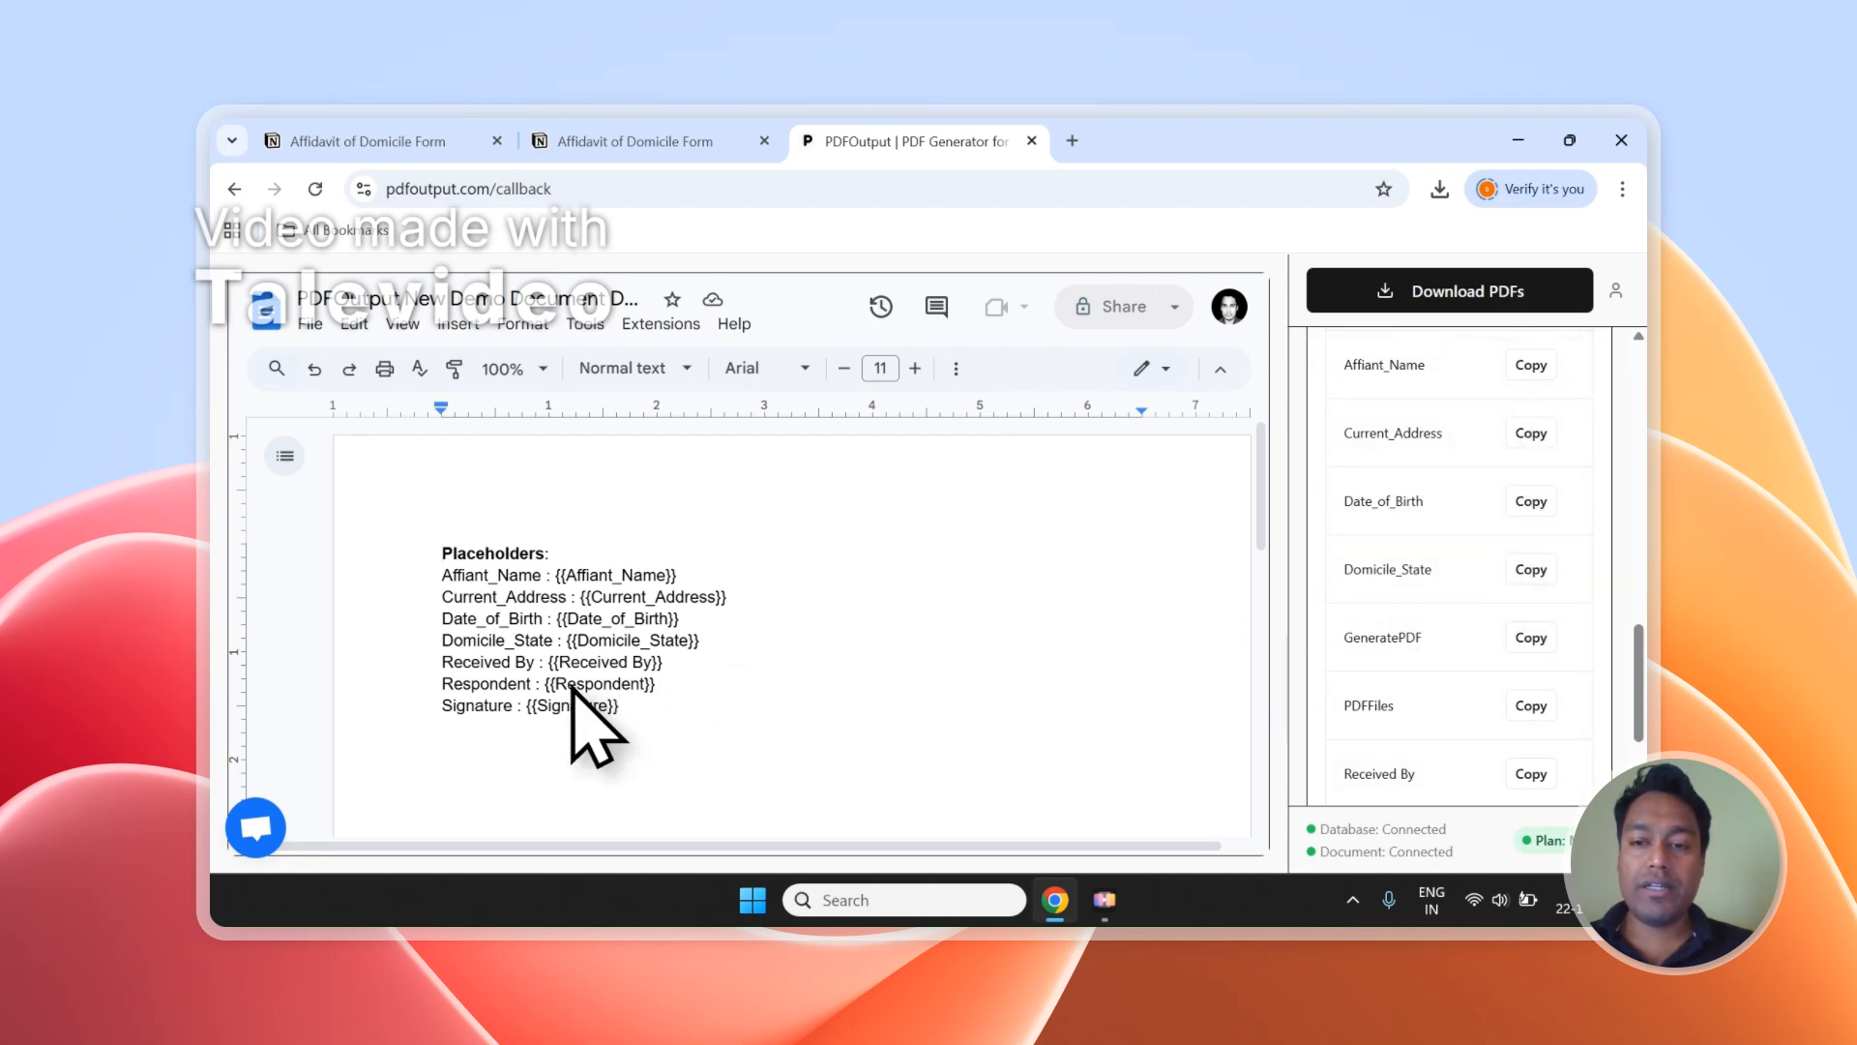
pyautogui.moveTo(1345, 572); pyautogui.dragTo(1450, 579)
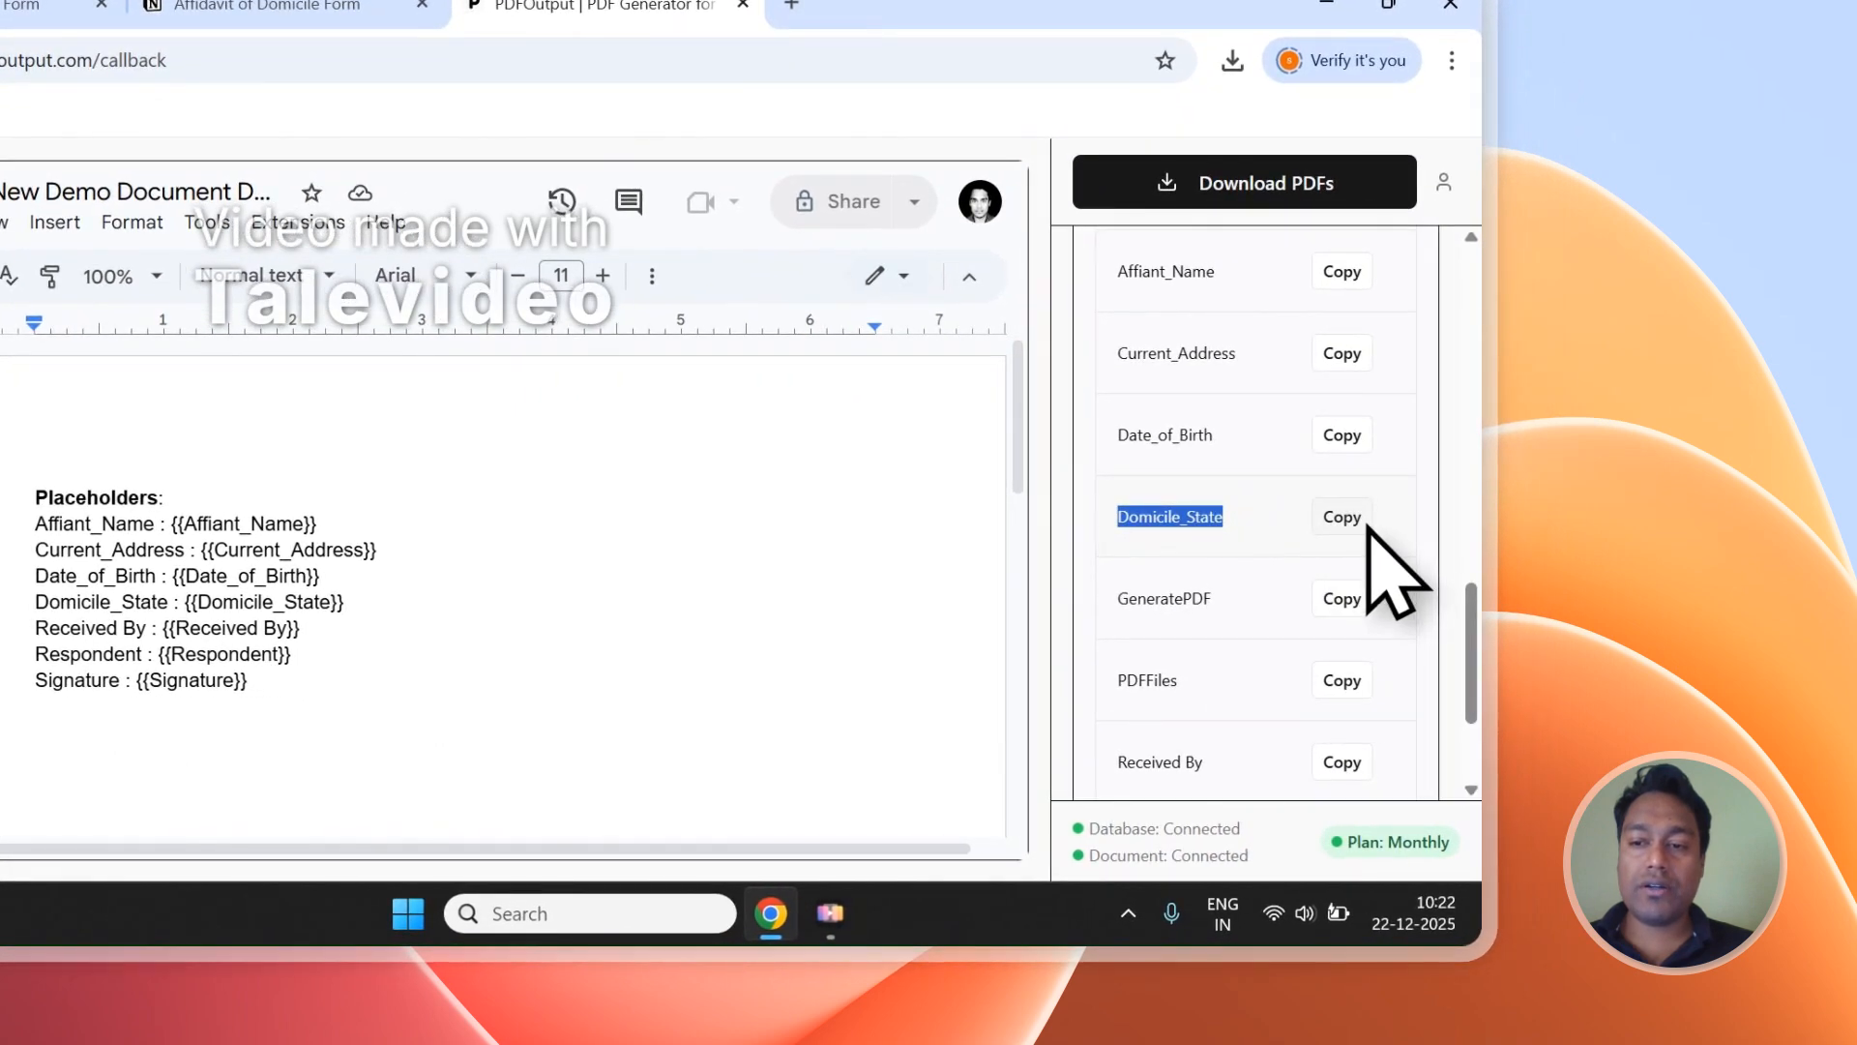
pyautogui.click(1367, 522)
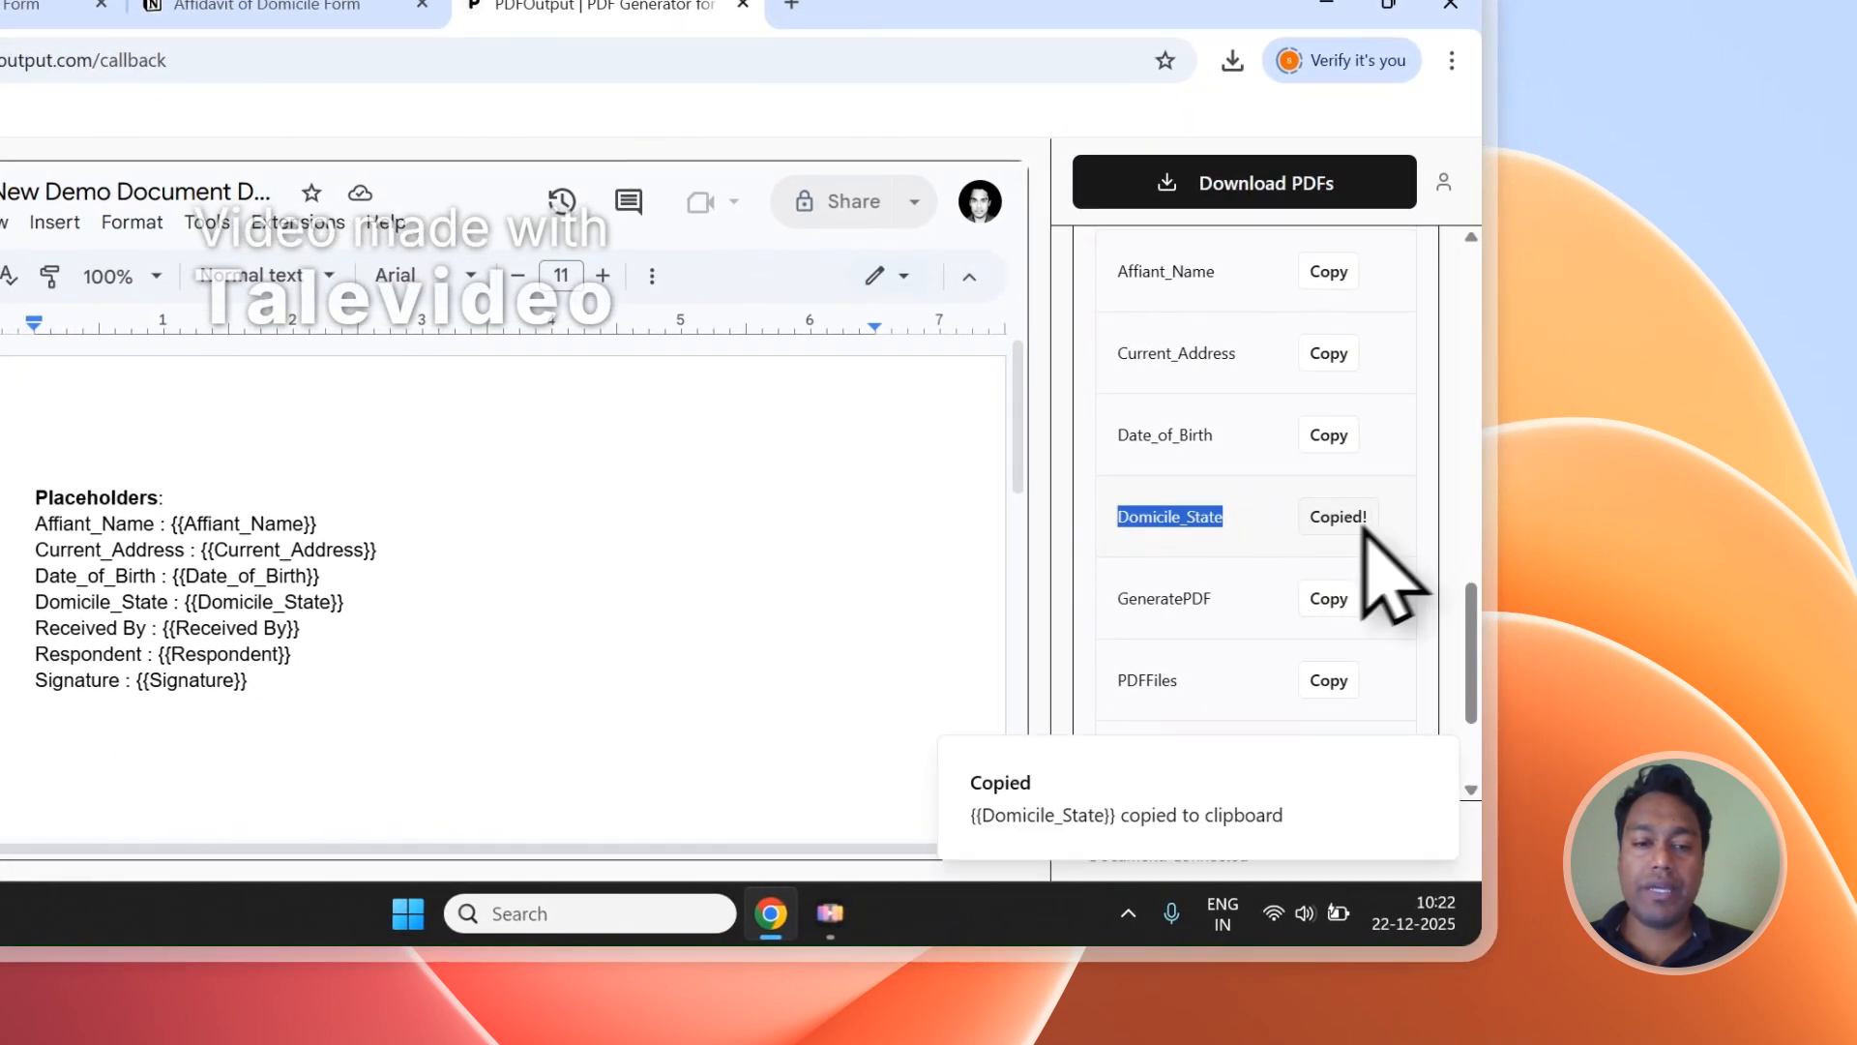
pyautogui.click(387, 750)
pyautogui.write('State -')
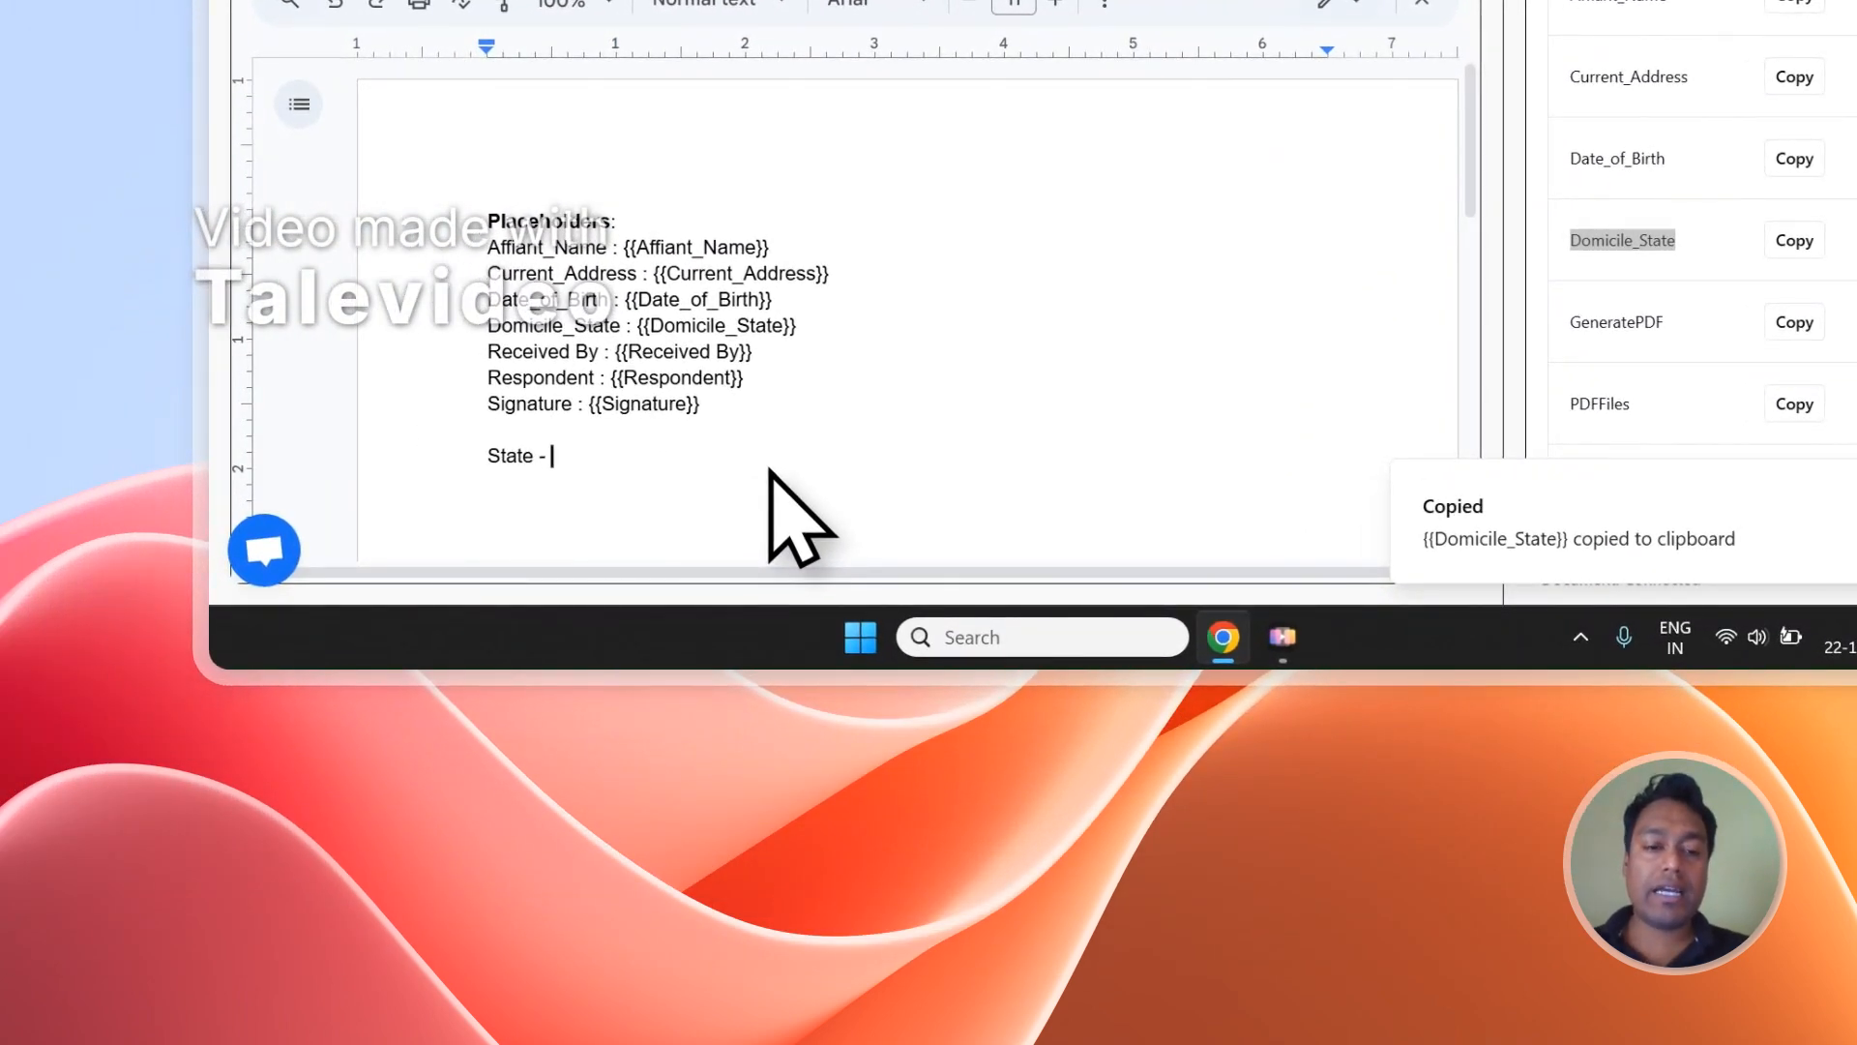
pyautogui.hotkey('ctrl', 'v')
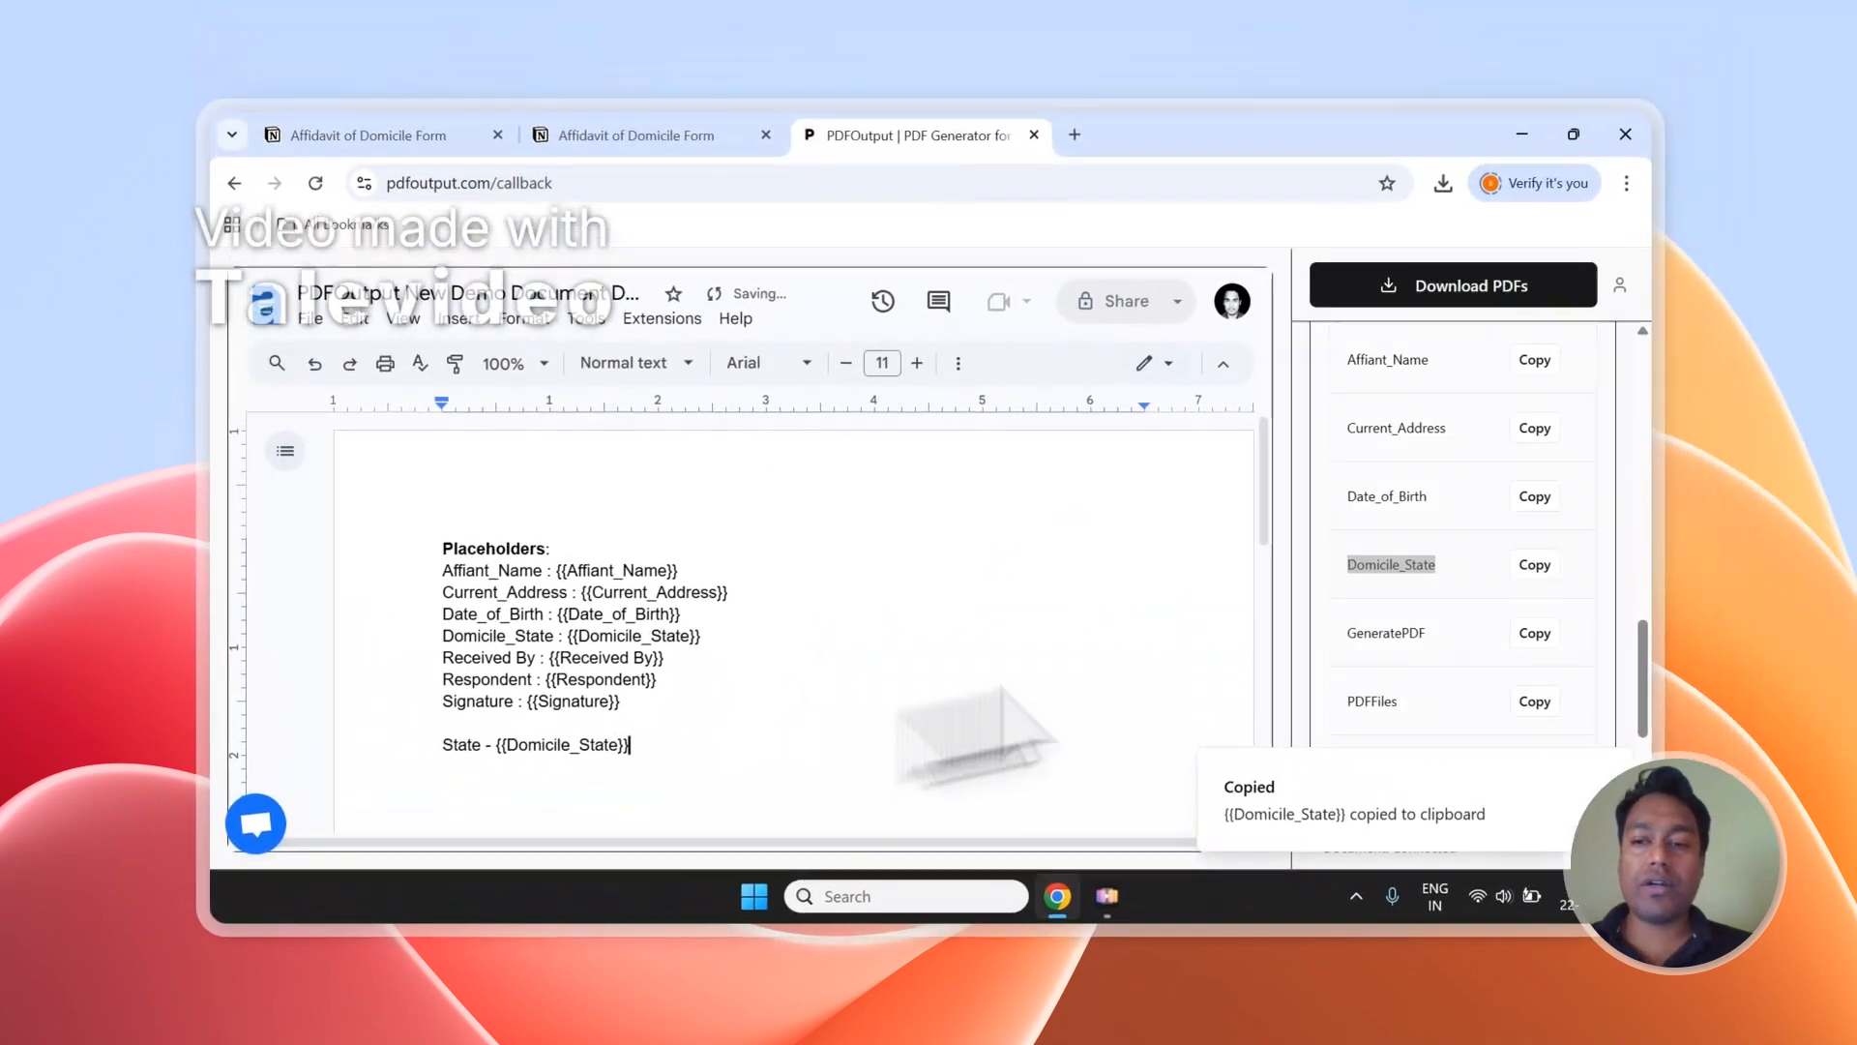
# Review the mapping instructions and insert the {{Date_of_Birth}} placeholder on a new line below the State line.
pyautogui.scroll(5, 1853, 208)
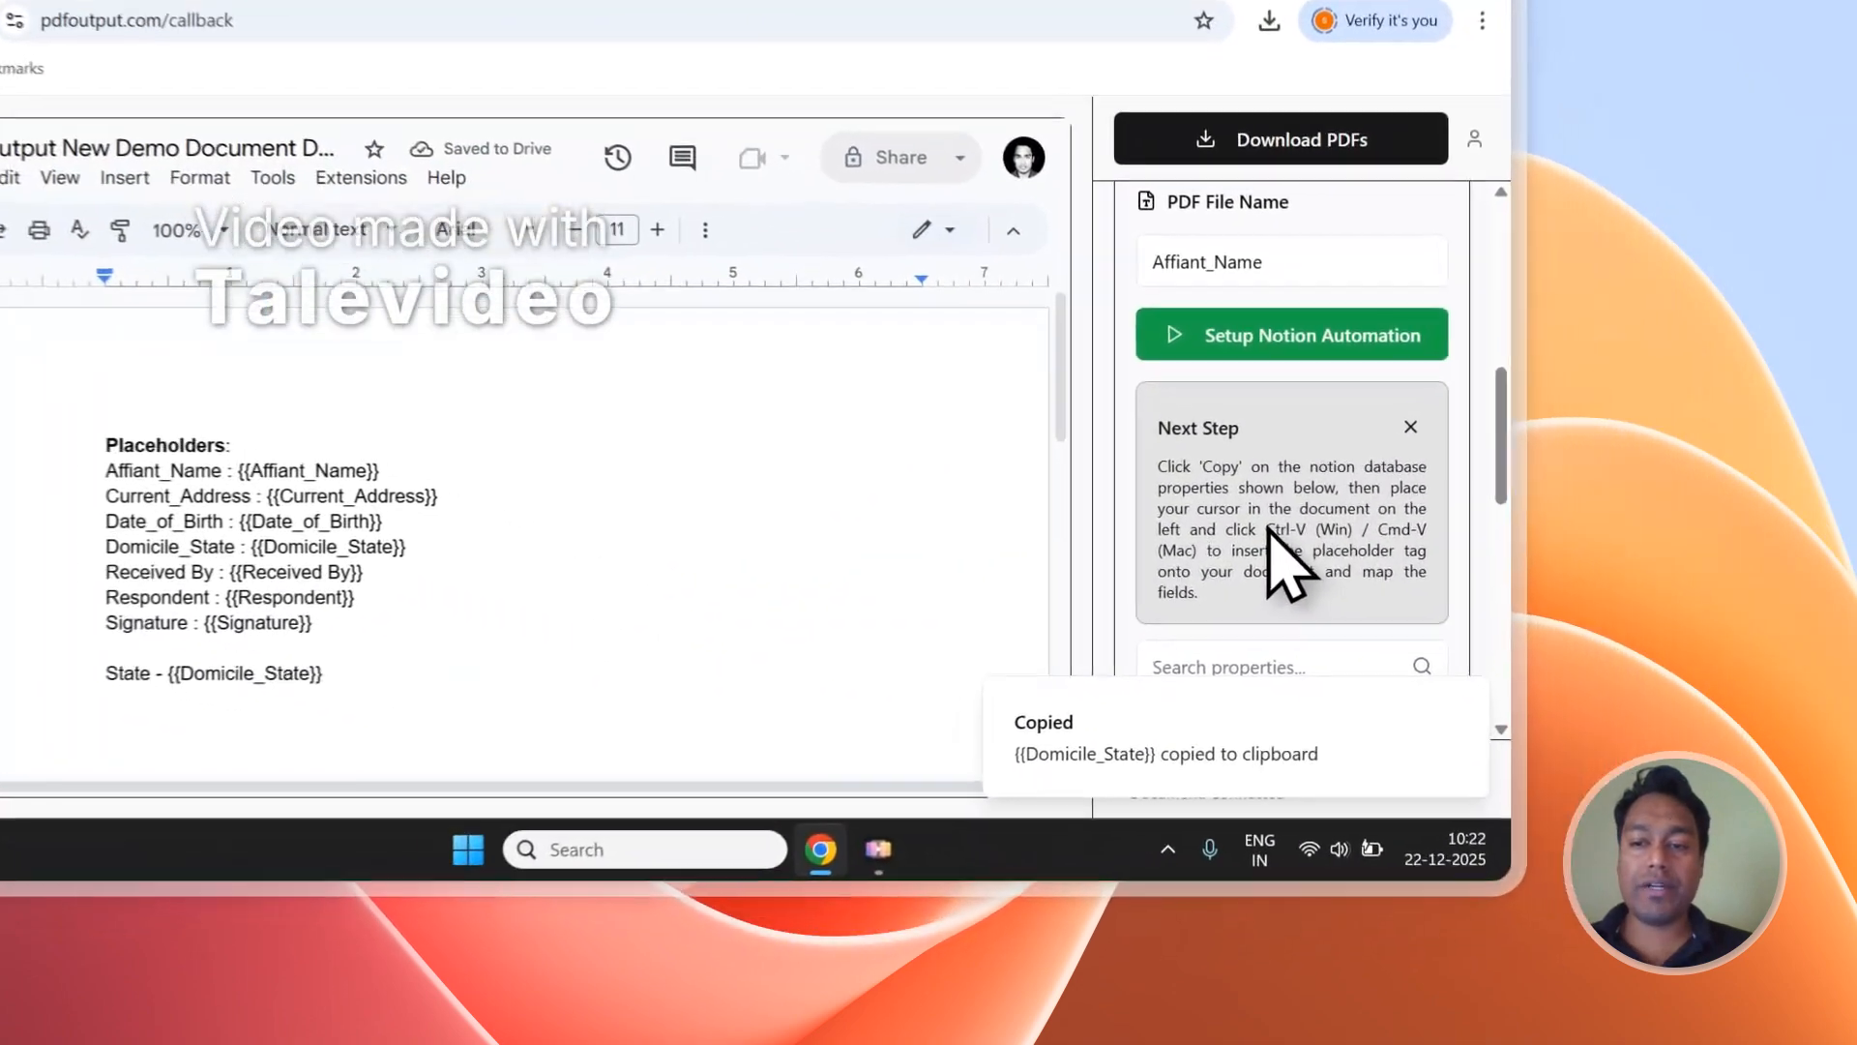
pyautogui.moveTo(1437, 625); pyautogui.dragTo(1387, 644)
pyautogui.scroll(-5, 1363, 279)
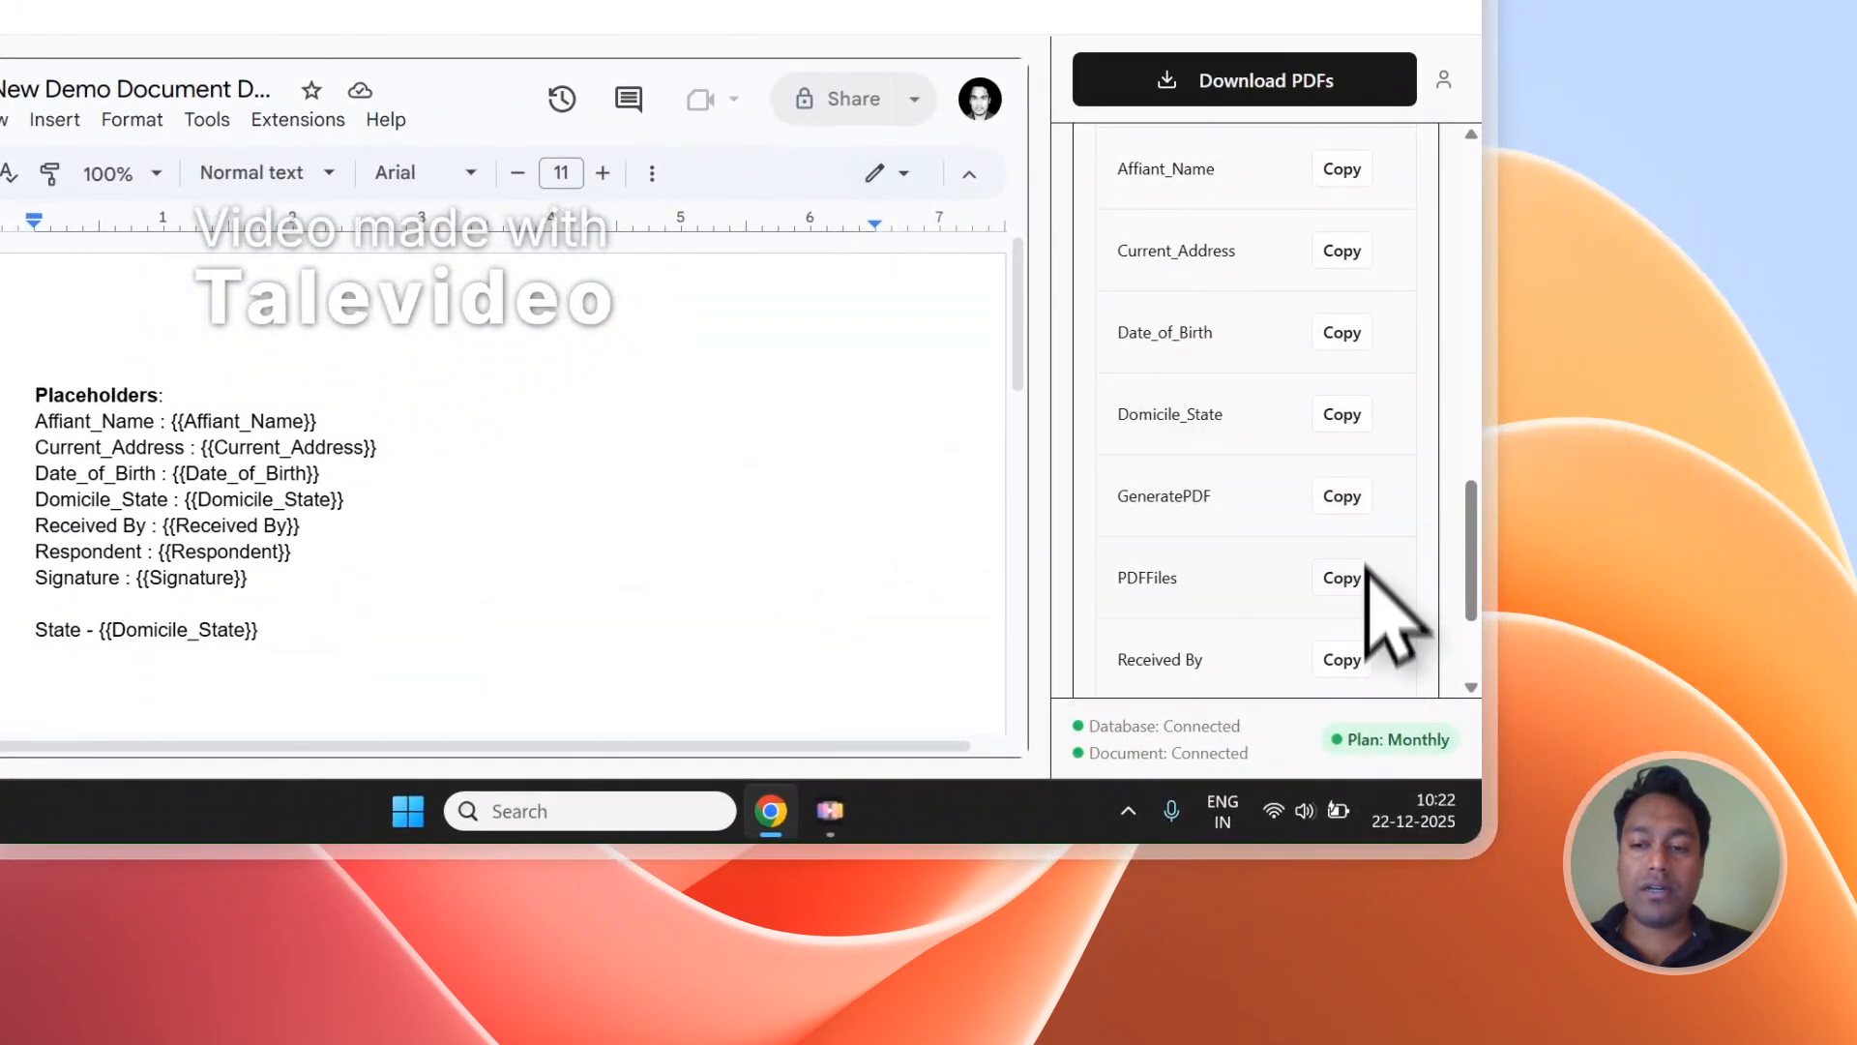
pyautogui.scroll(2, 1364, 483)
pyautogui.scroll(-1, 1364, 531)
pyautogui.click(215, 664)
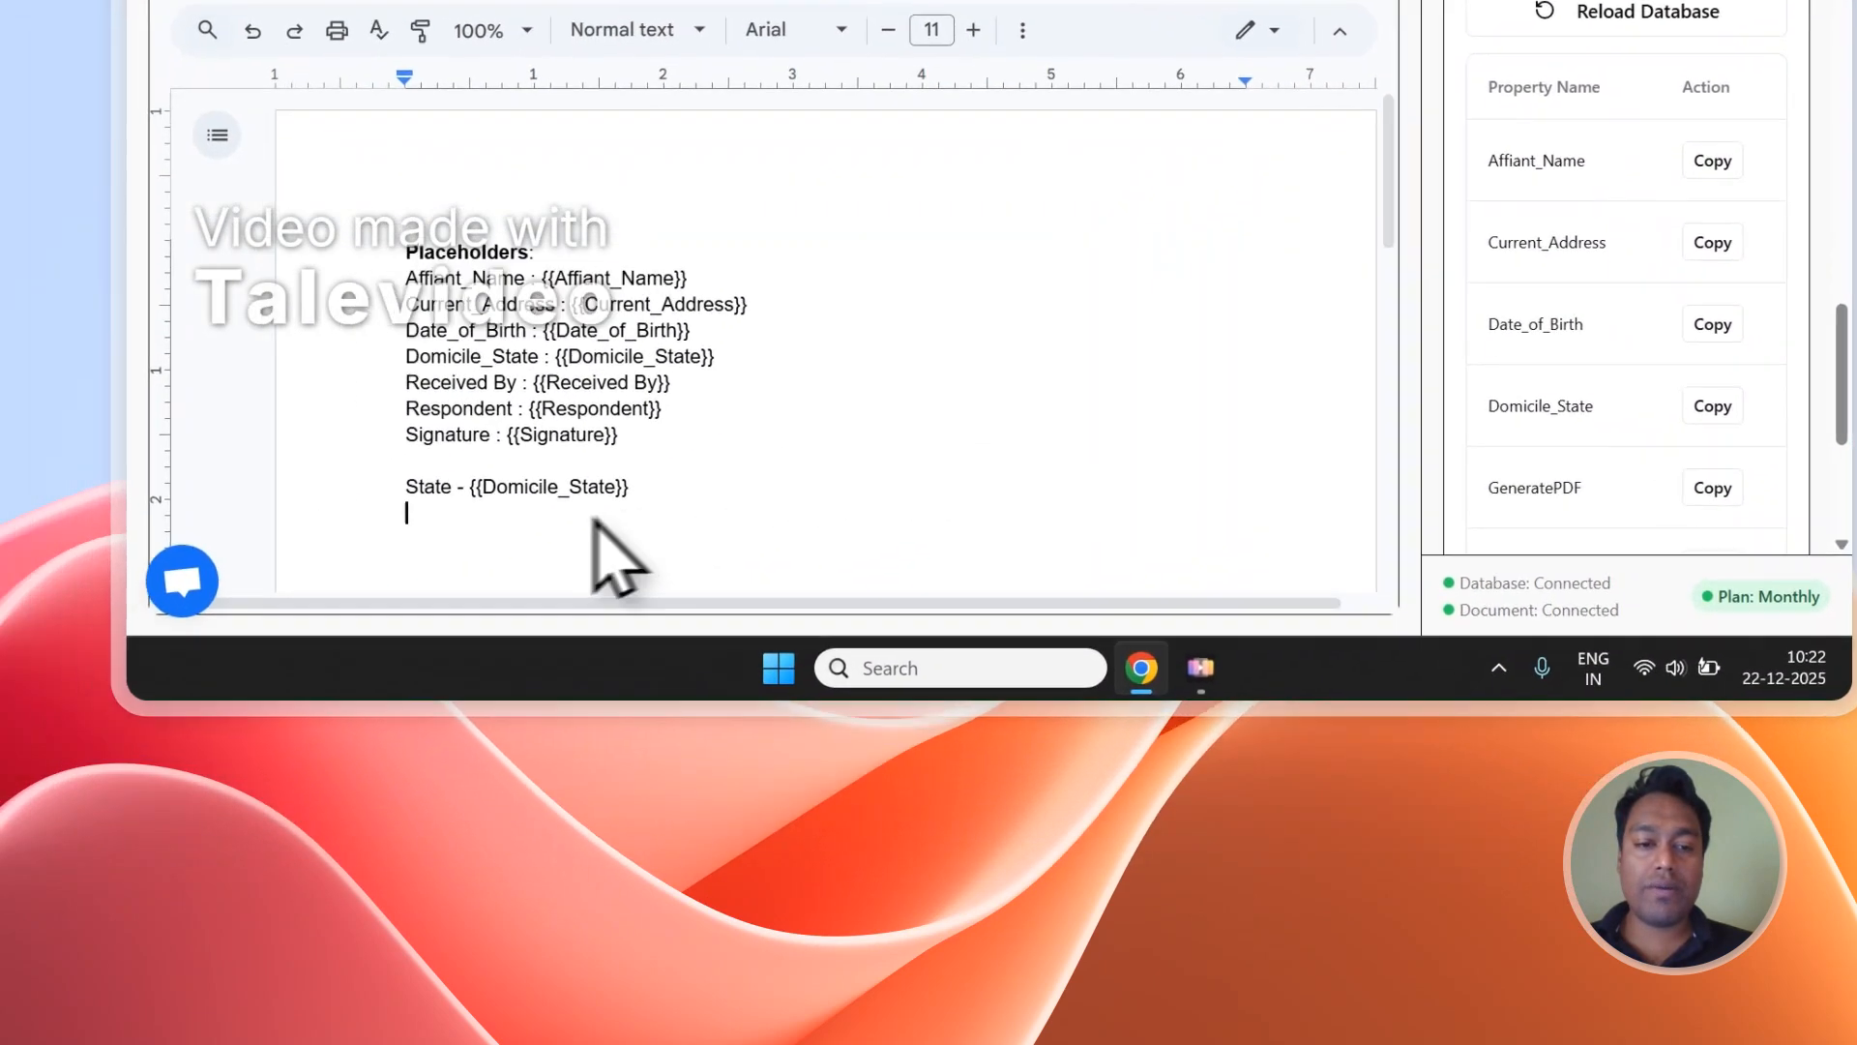
pyautogui.click(1785, 296)
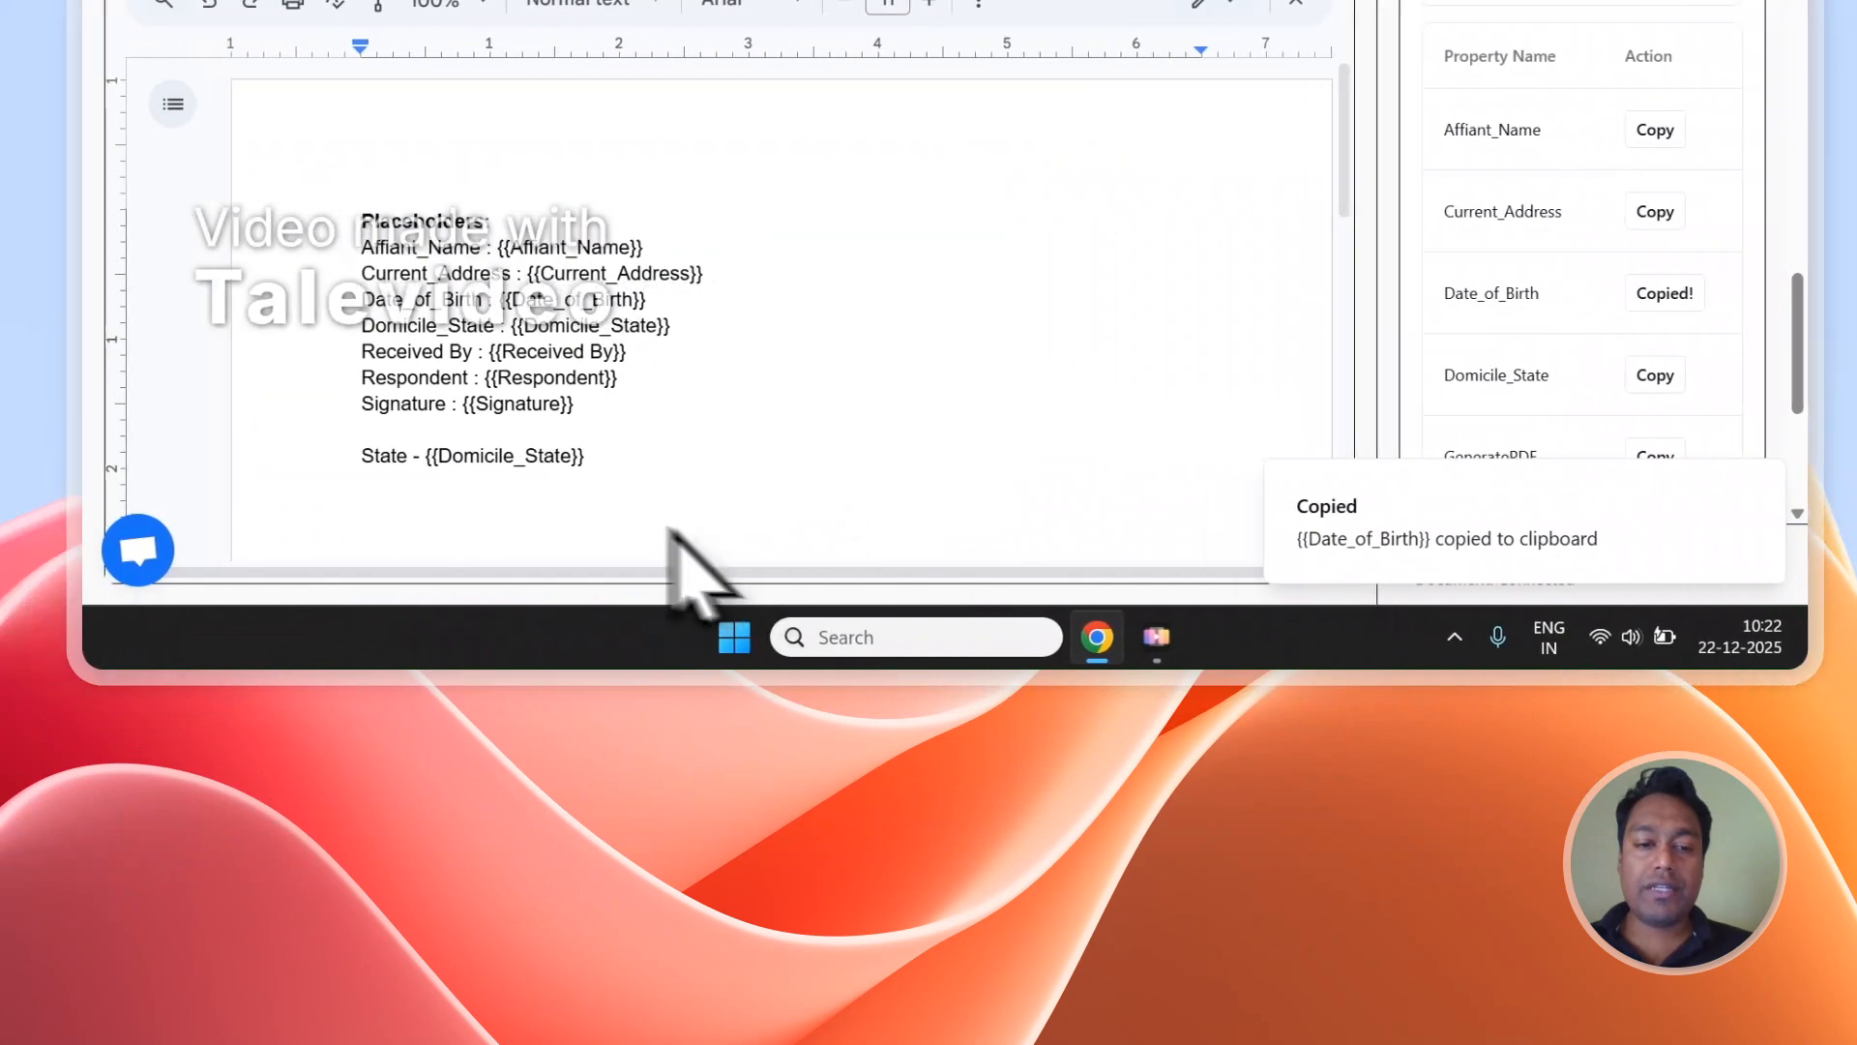
pyautogui.hotkey('ctrl', 'v')
# Review the placeholder tags in the document, from {{Affiant_Name}} to the added State and date of birth lines.
pyautogui.moveTo(764, 529); pyautogui.dragTo(457, 256)
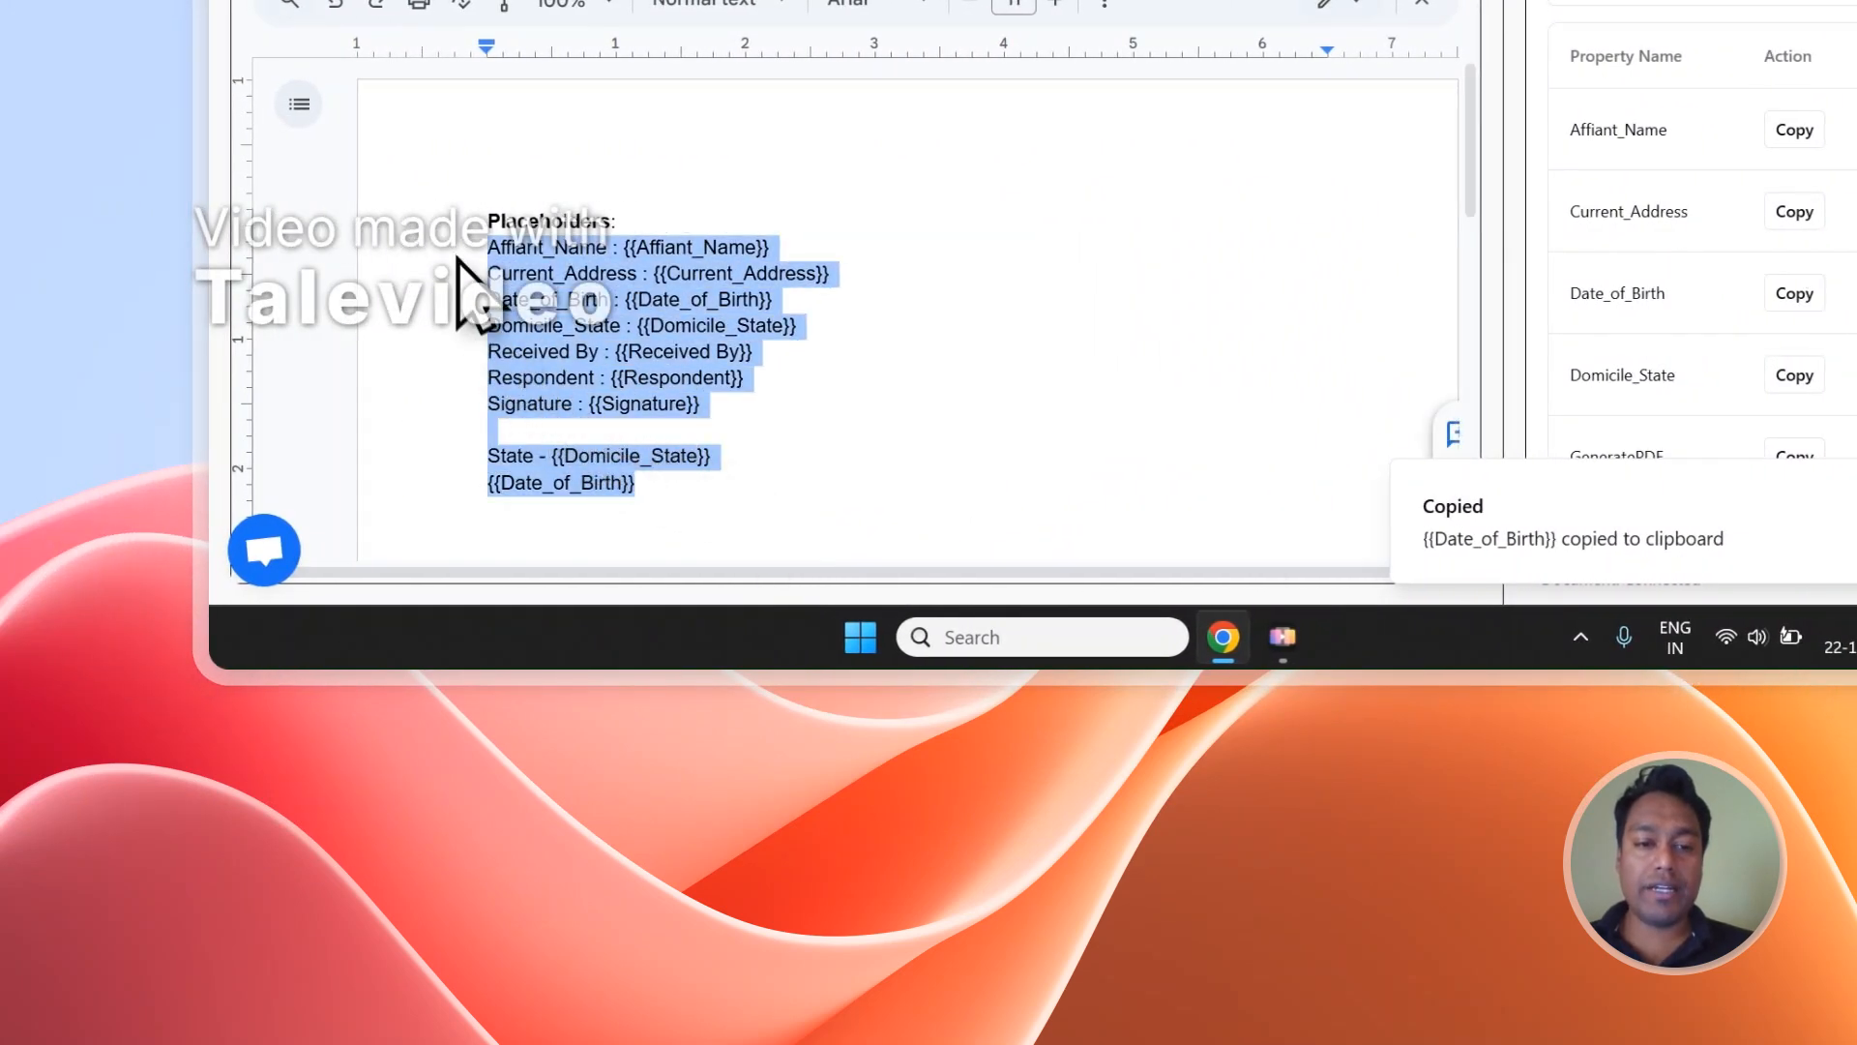
pyautogui.click(771, 308)
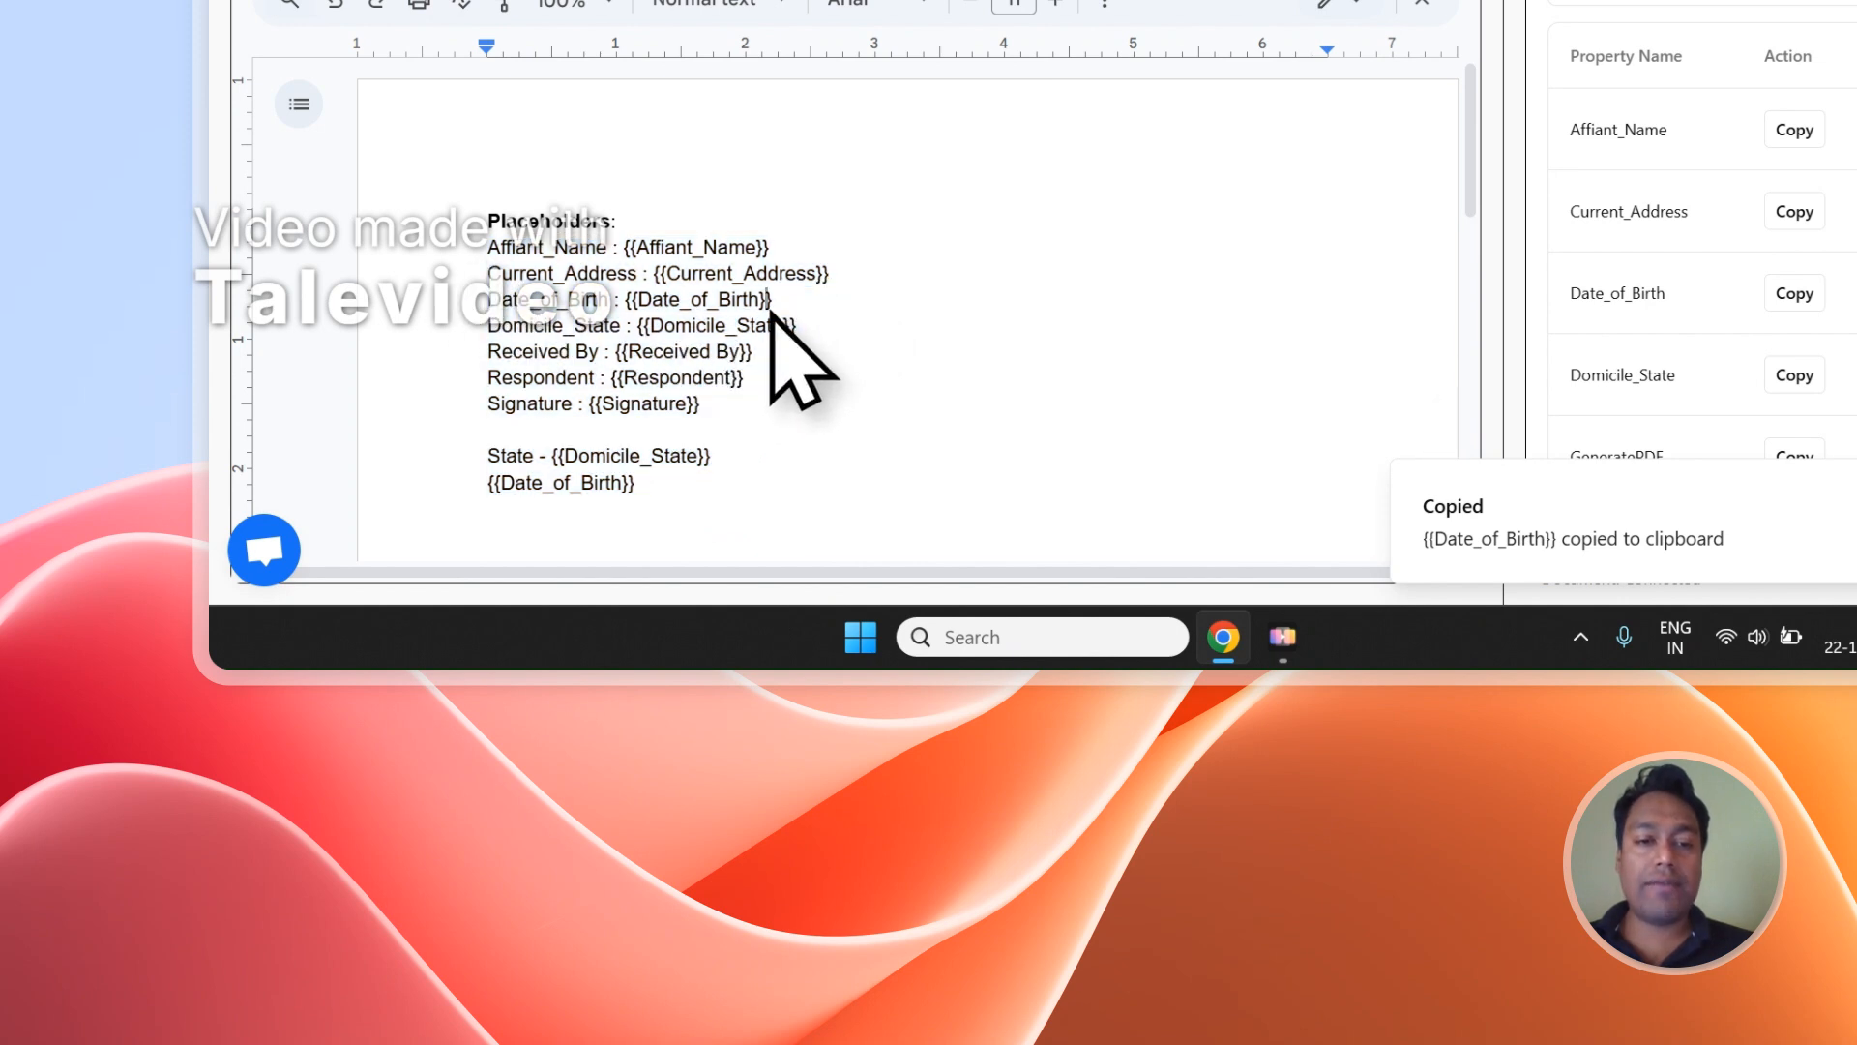
pyautogui.moveTo(627, 248); pyautogui.dragTo(666, 428)
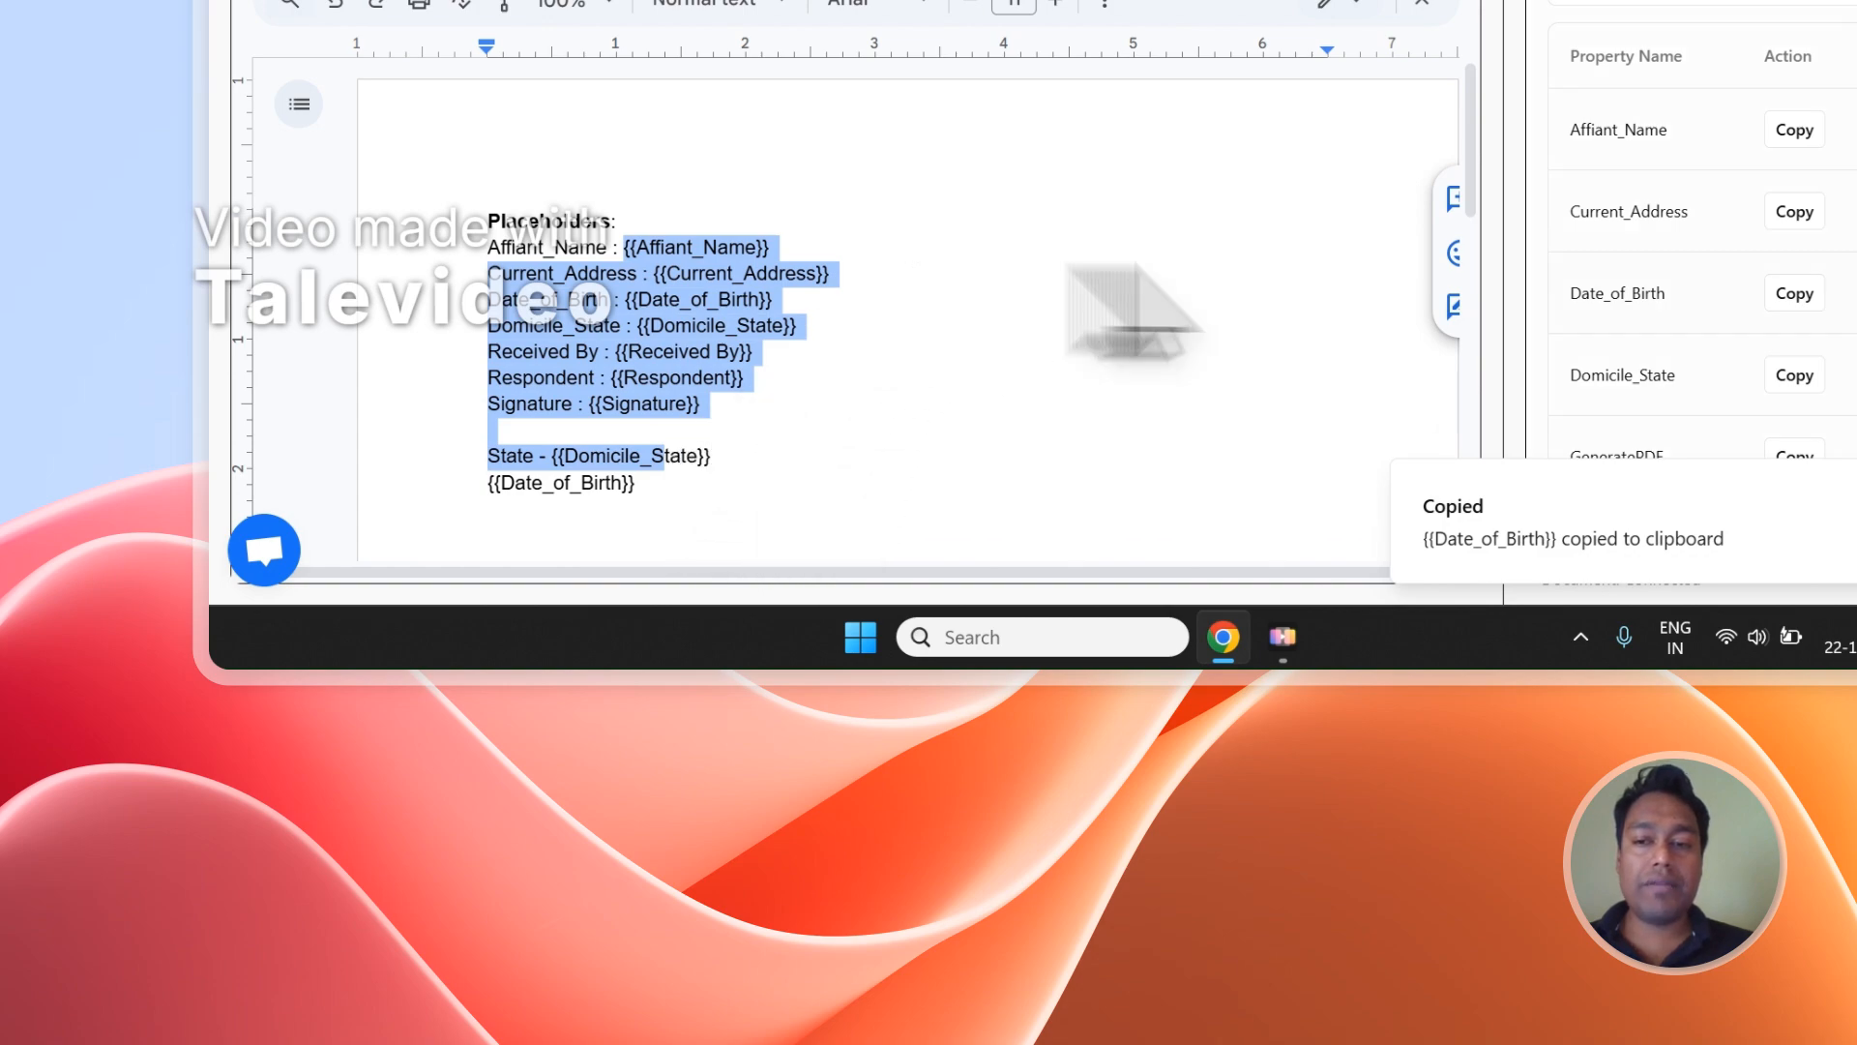
# Check the columns of the Notion responses table and choose Affiant_Name as the PDF file name in the mapping section.
pyautogui.scroll(10, 1785, 334)
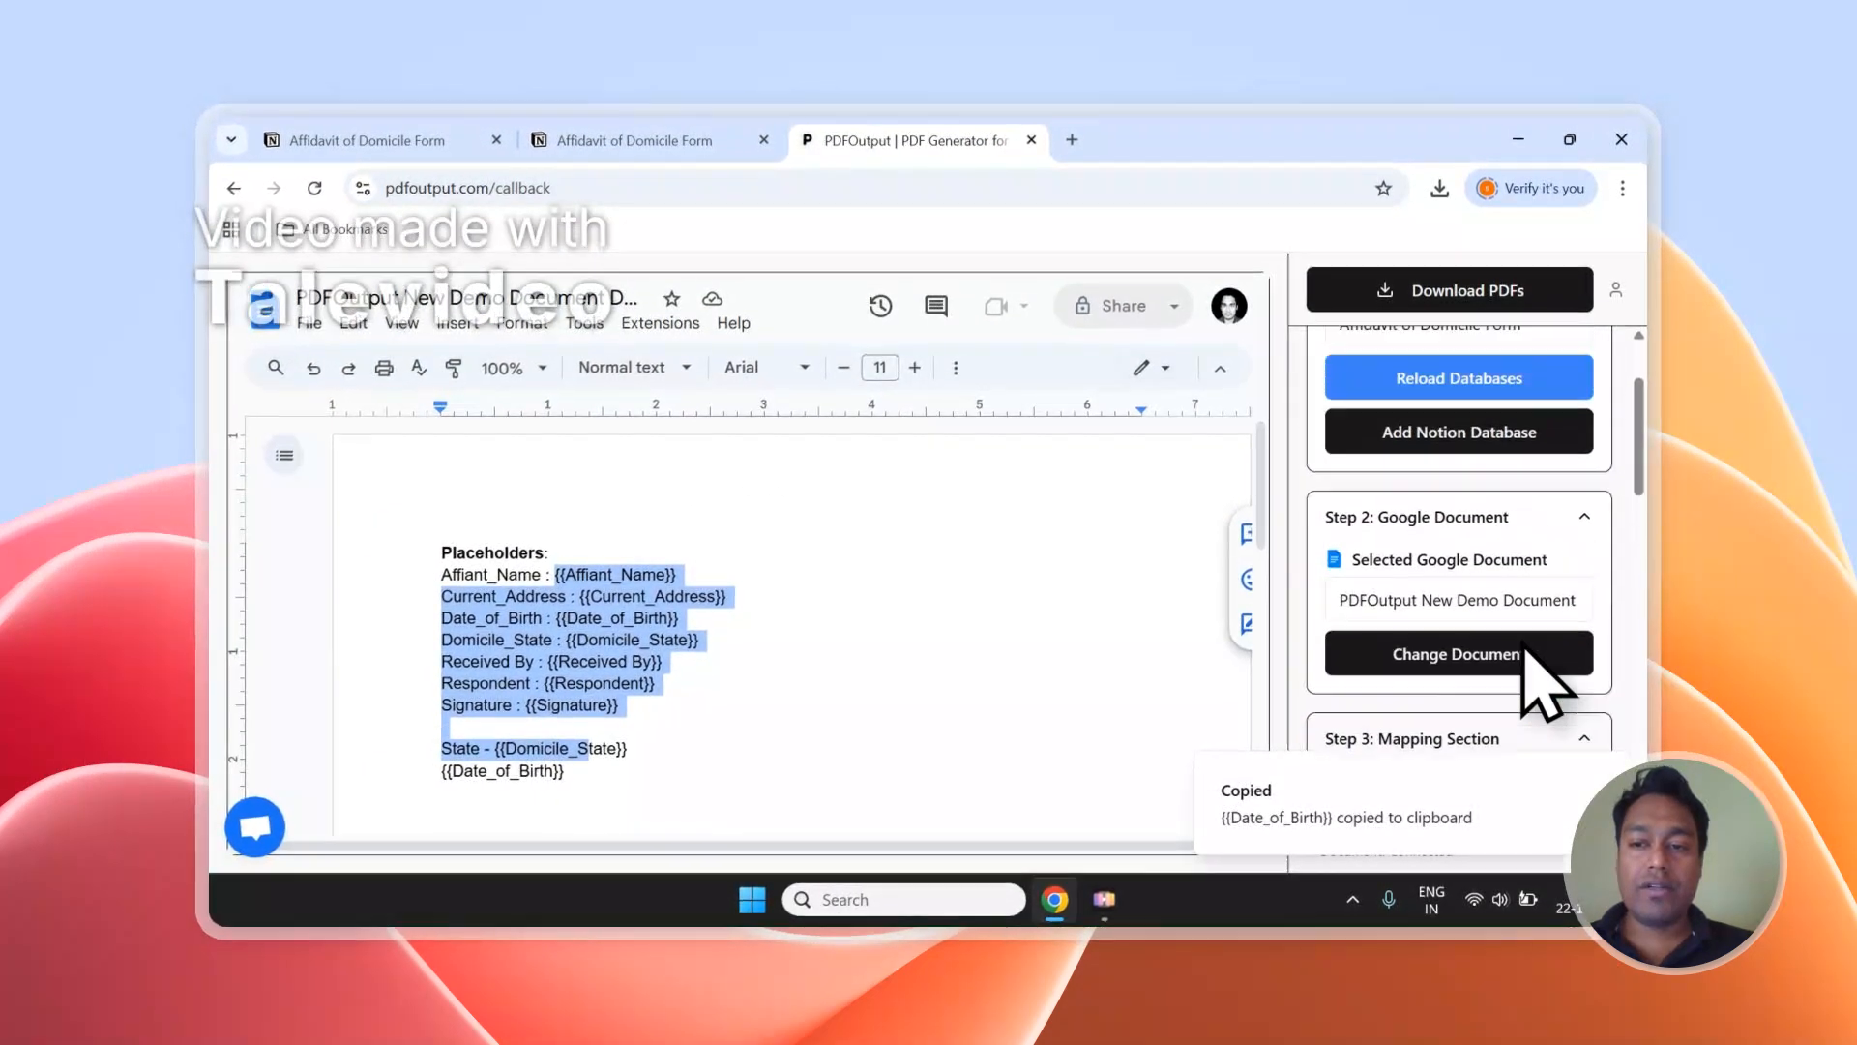
pyautogui.scroll(2, 1528, 672)
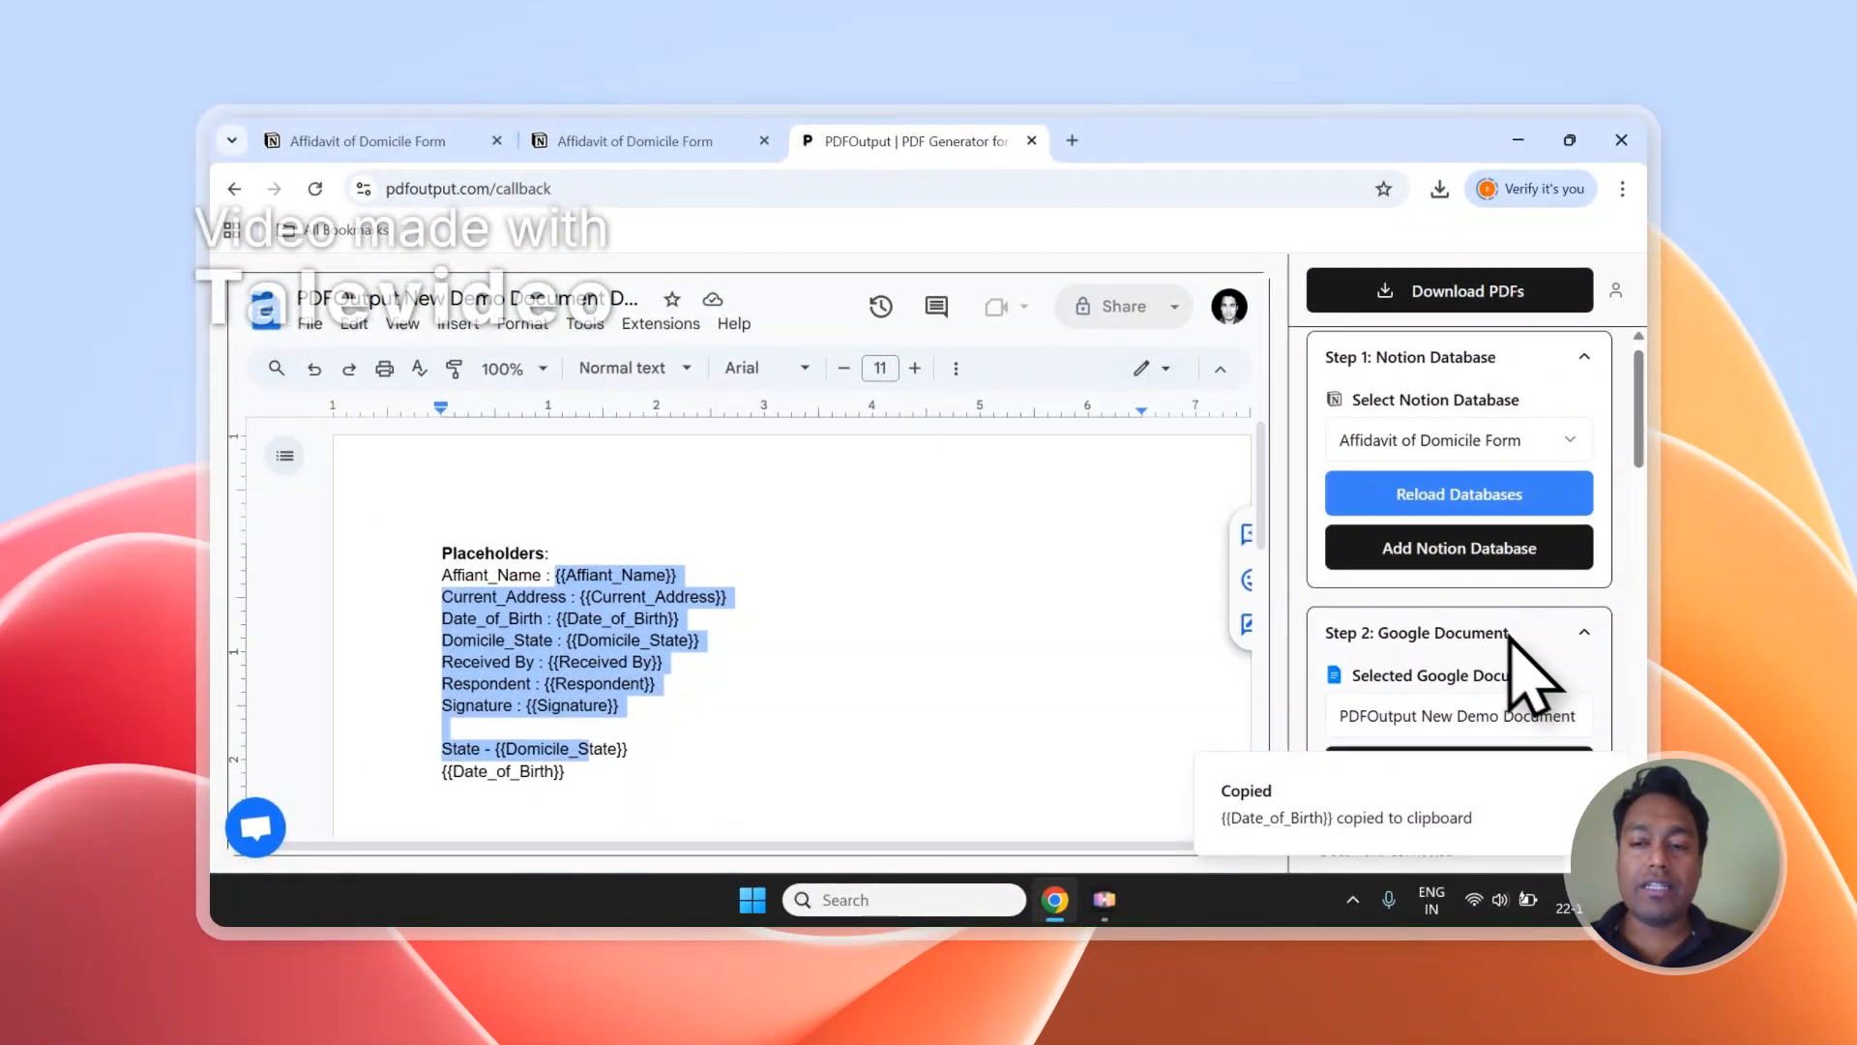
pyautogui.scroll(-4, 1514, 639)
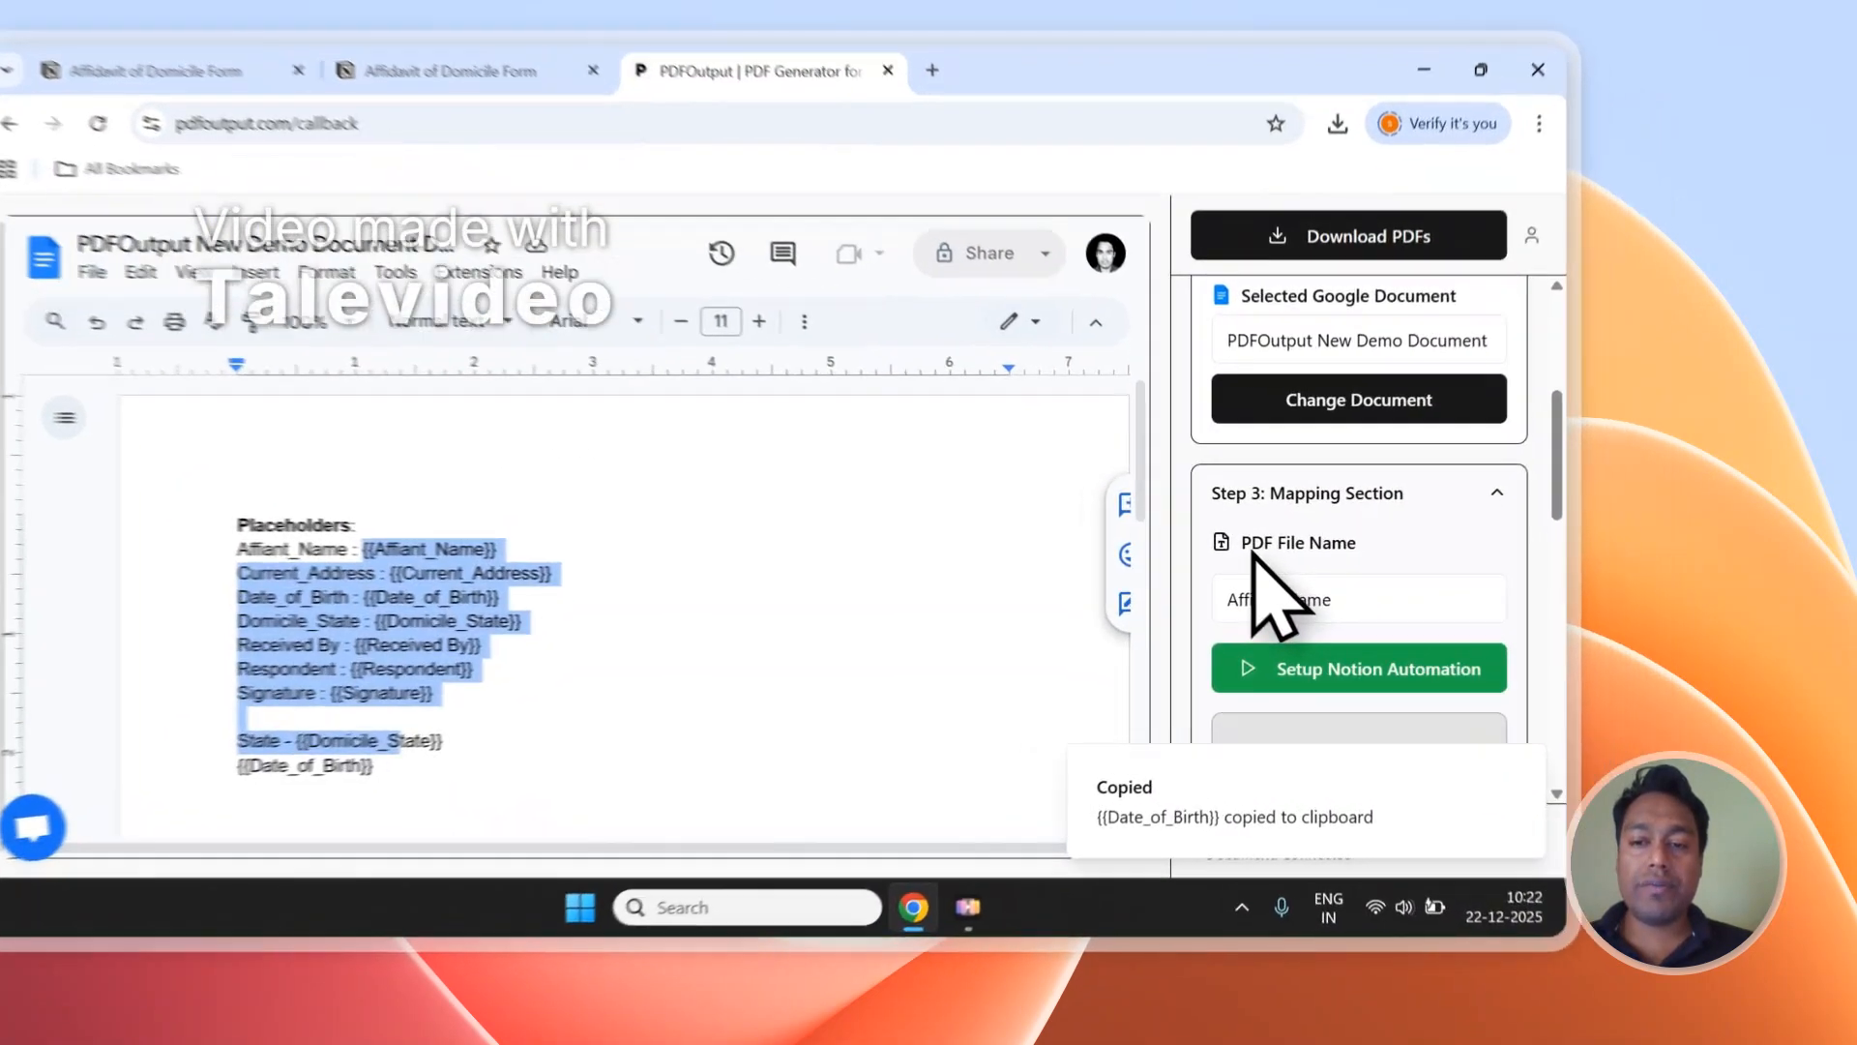
pyautogui.tripleClick(1254, 543)
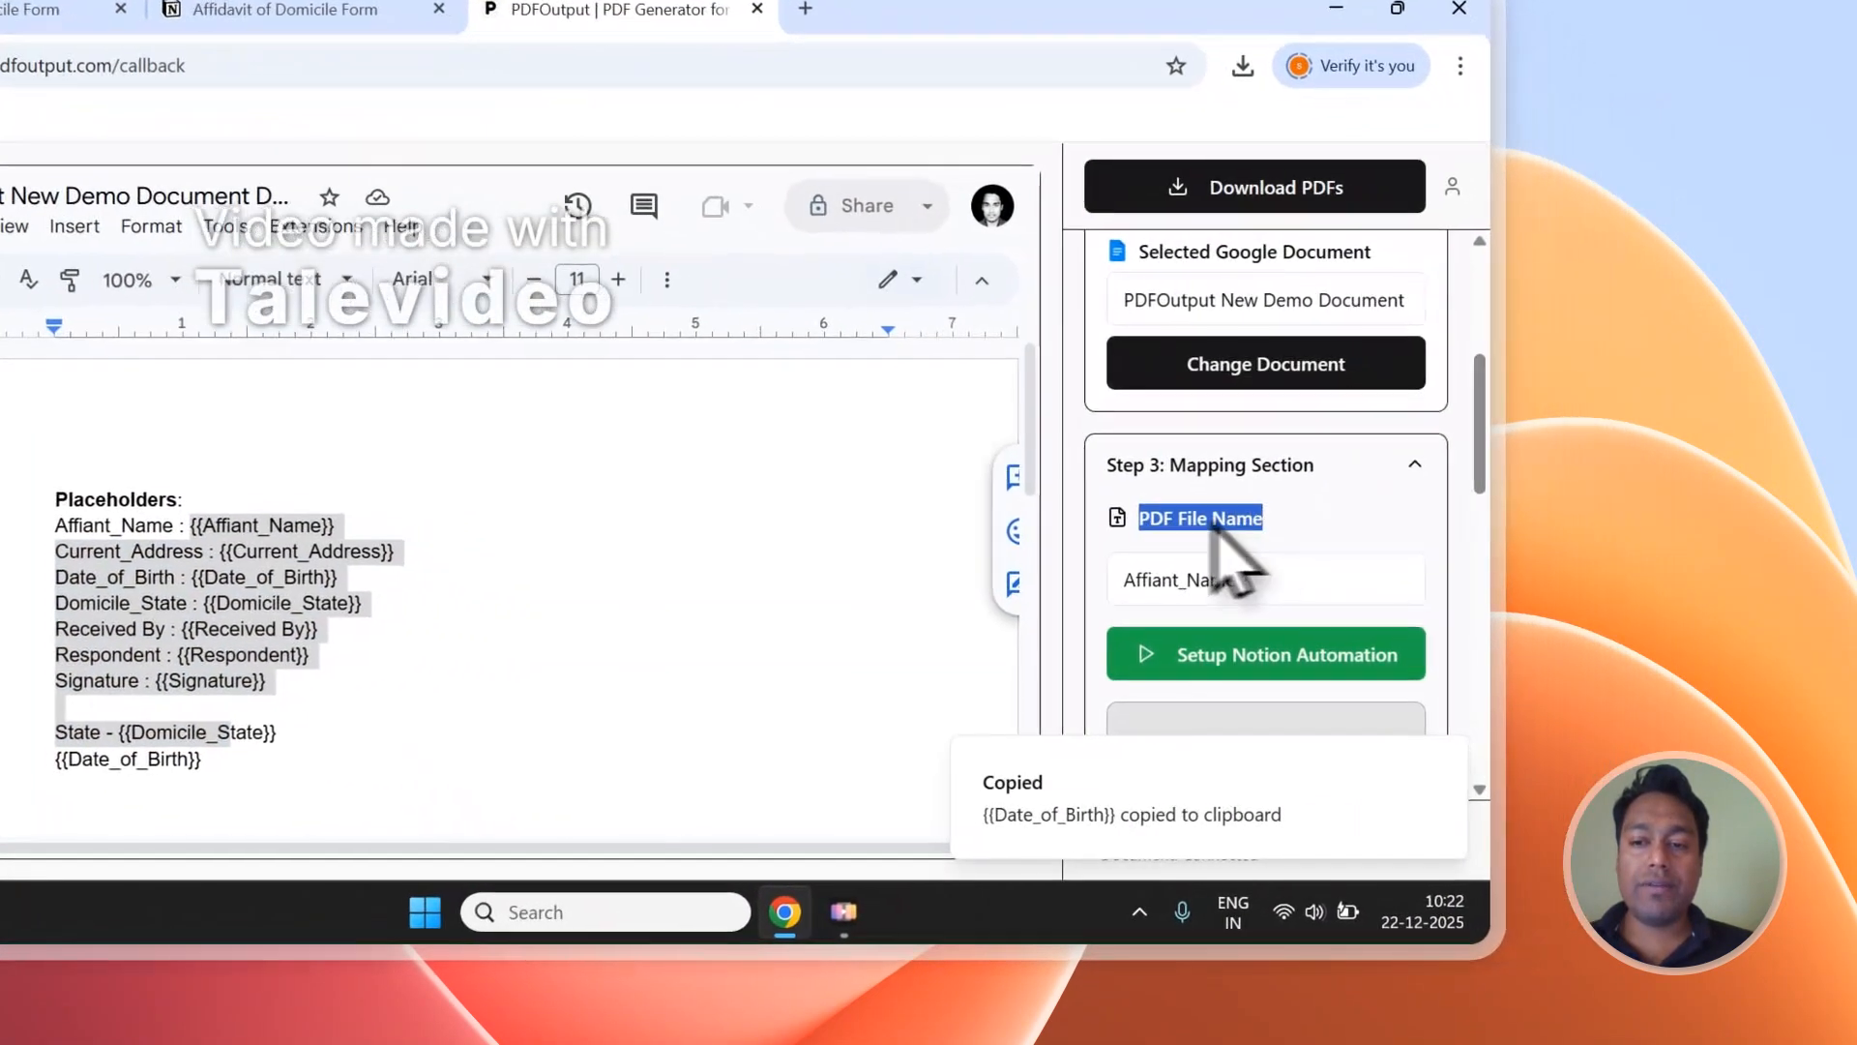
pyautogui.click(445, 70)
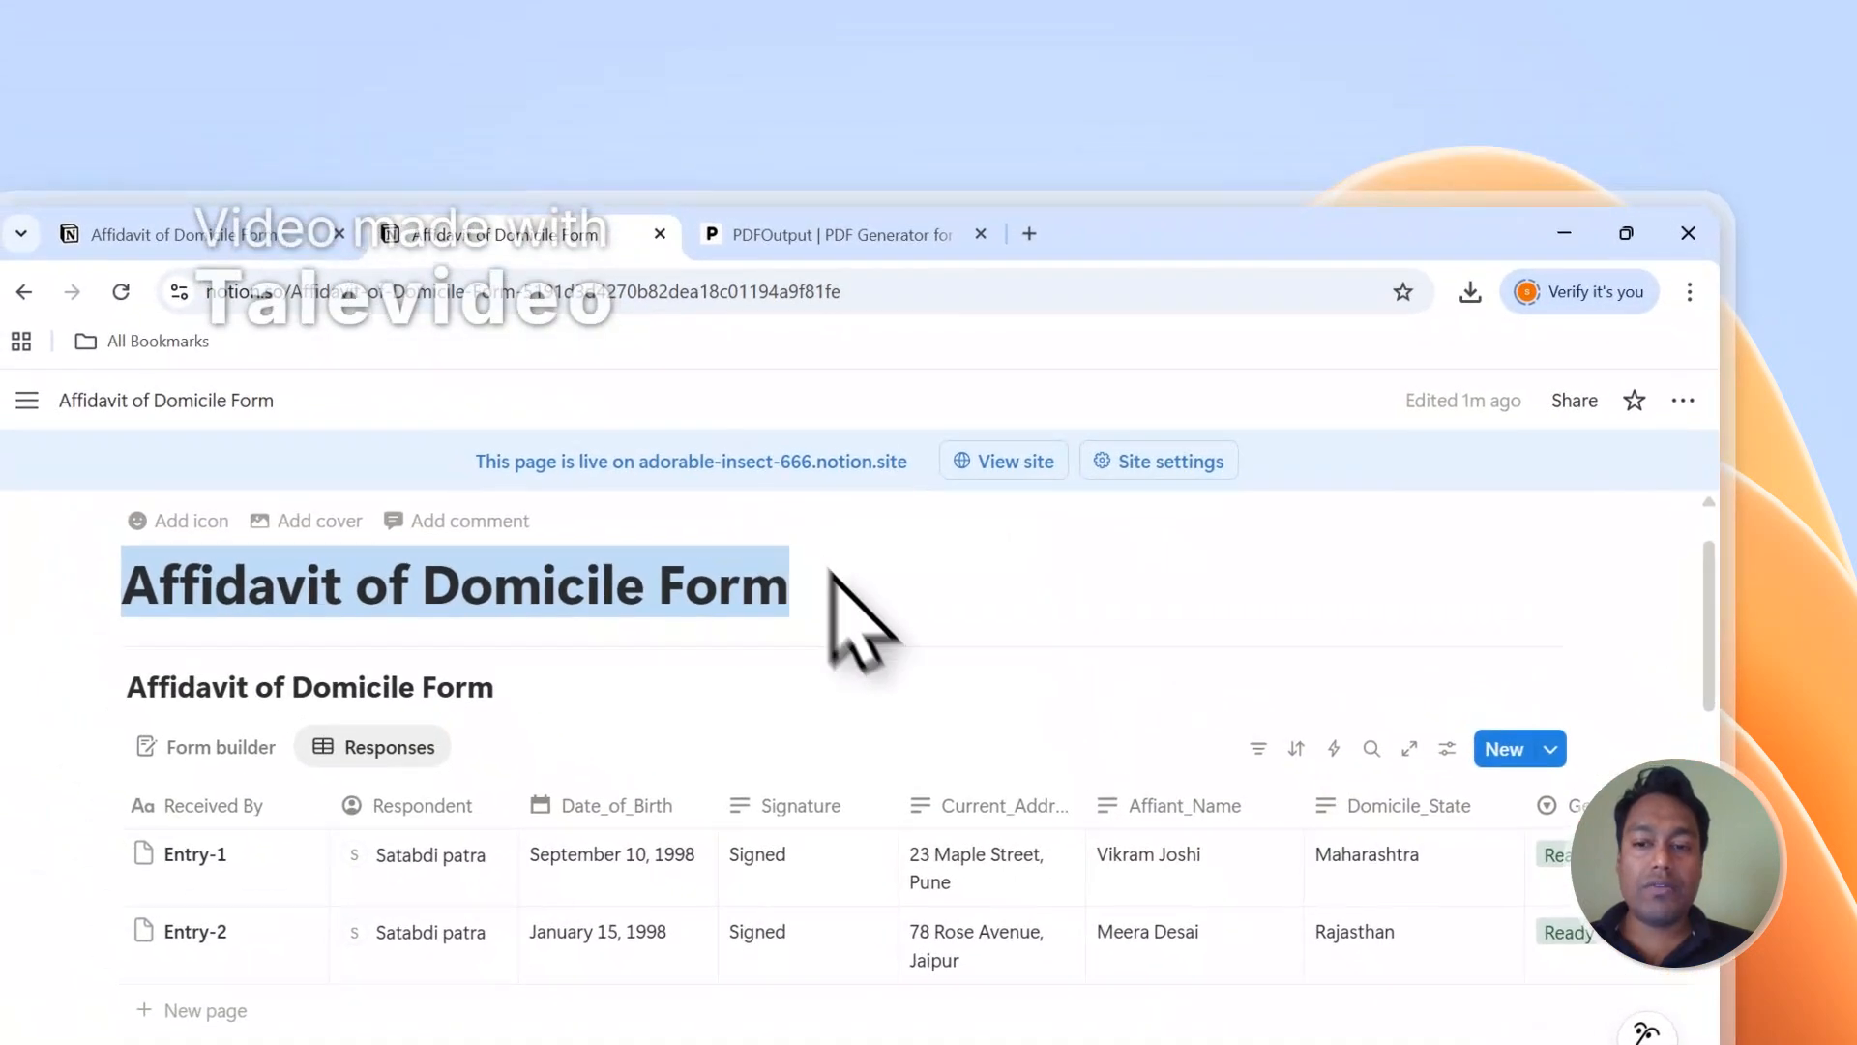
pyautogui.scroll(-2, 861, 619)
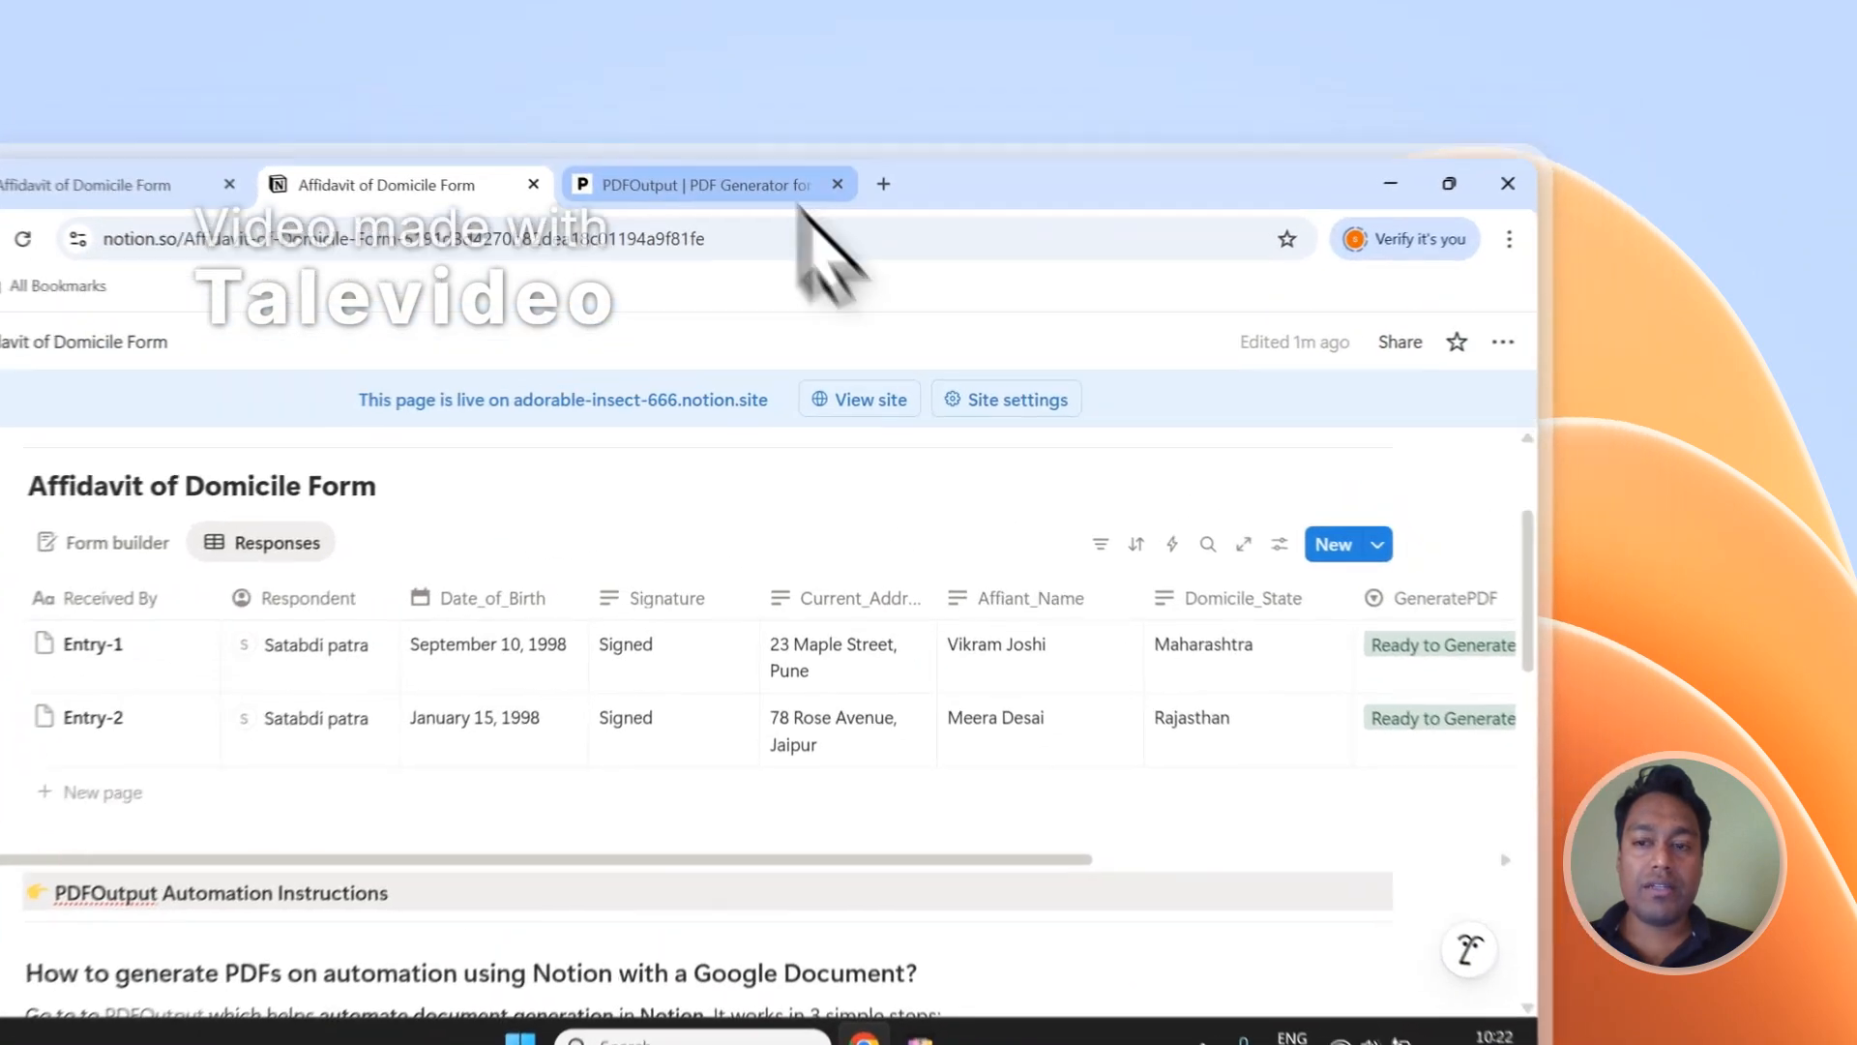
pyautogui.click(953, 141)
pyautogui.click(1393, 624)
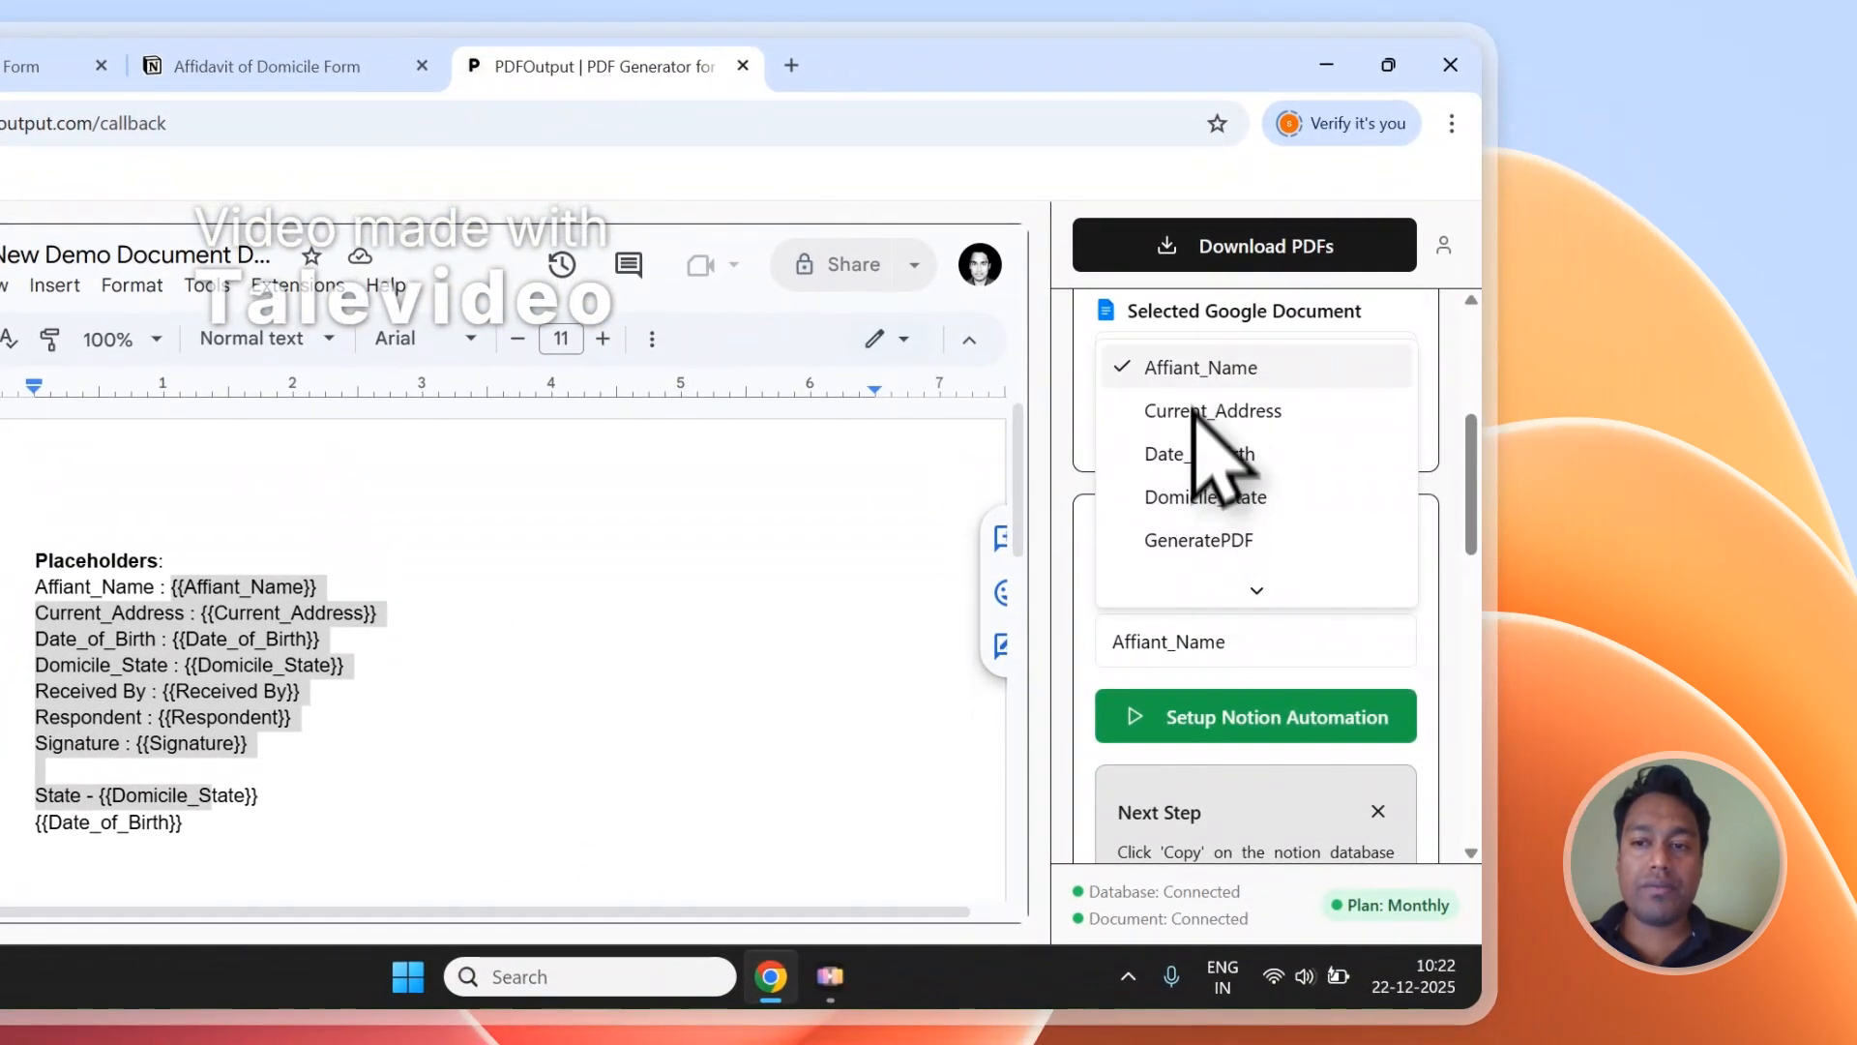
pyautogui.click(1195, 380)
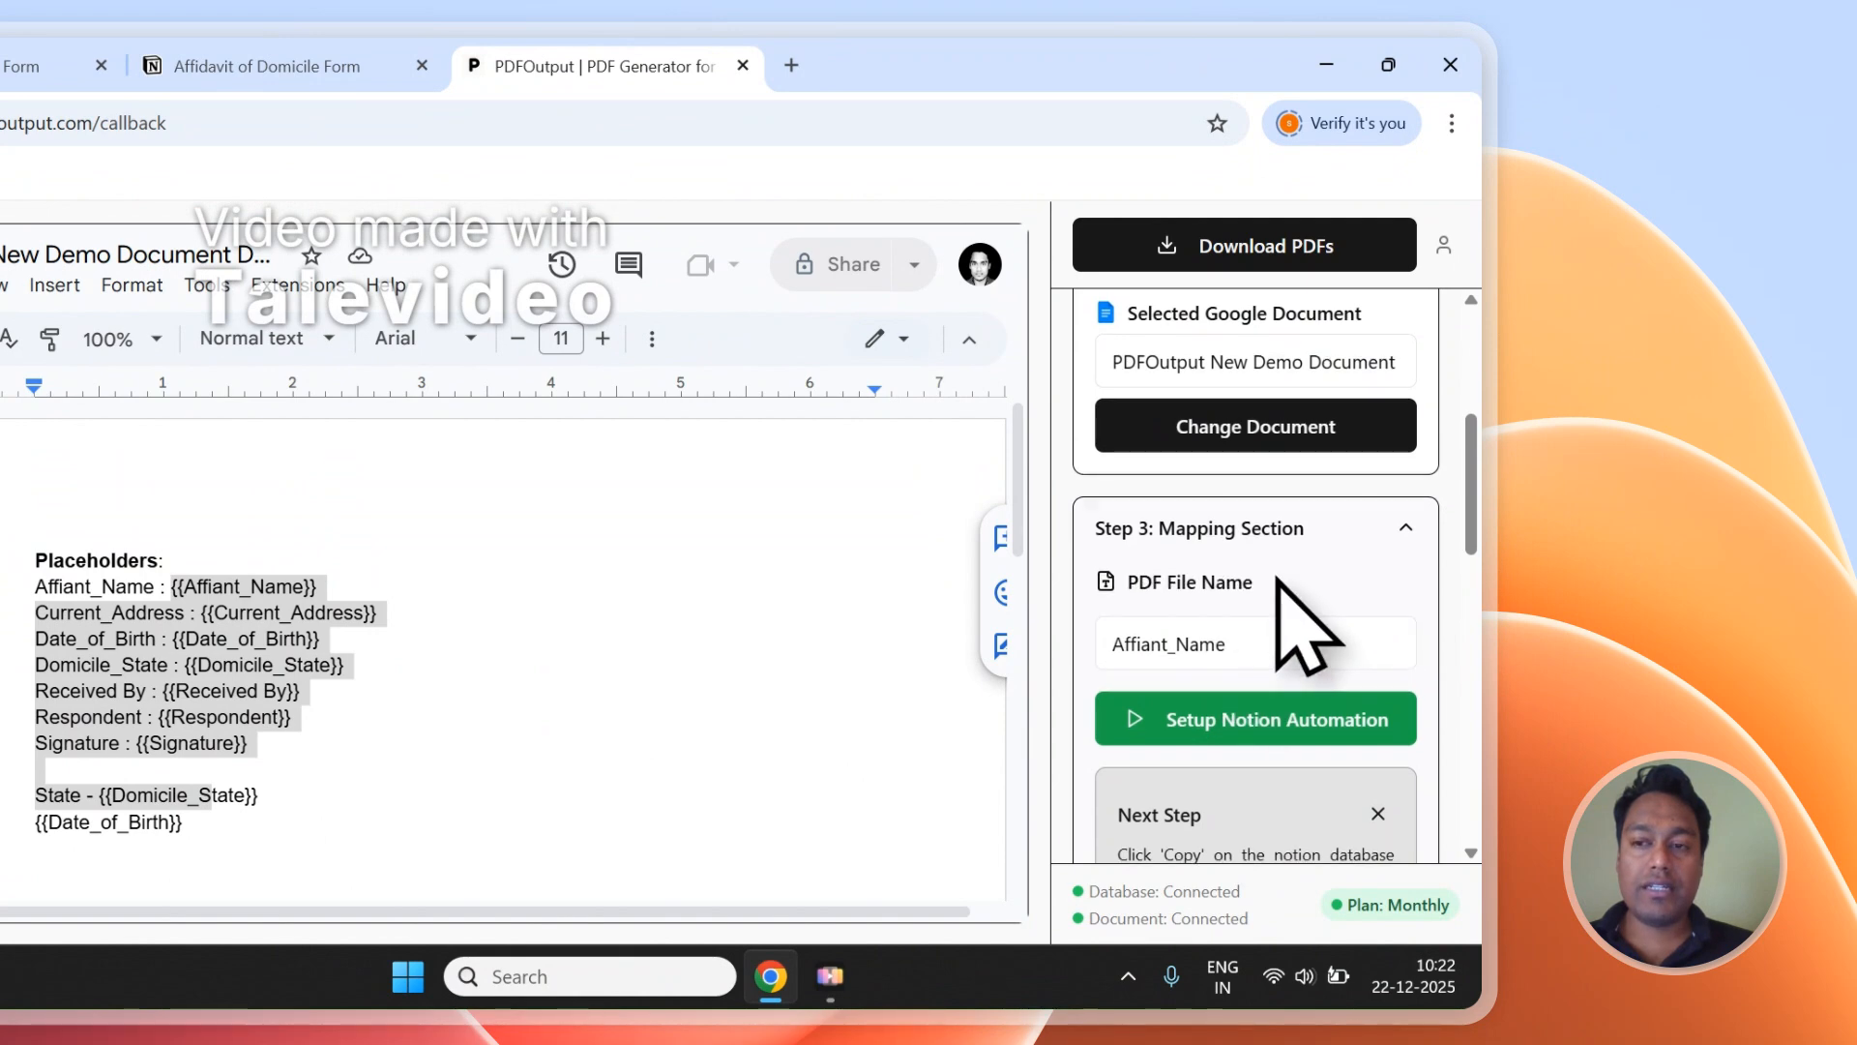
# Generate and download the PDFs, and bring the GeneratePDF and PDFFiles columns of the Notion responses table into view.
pyautogui.scroll(5, 1286, 599)
pyautogui.click(1257, 256)
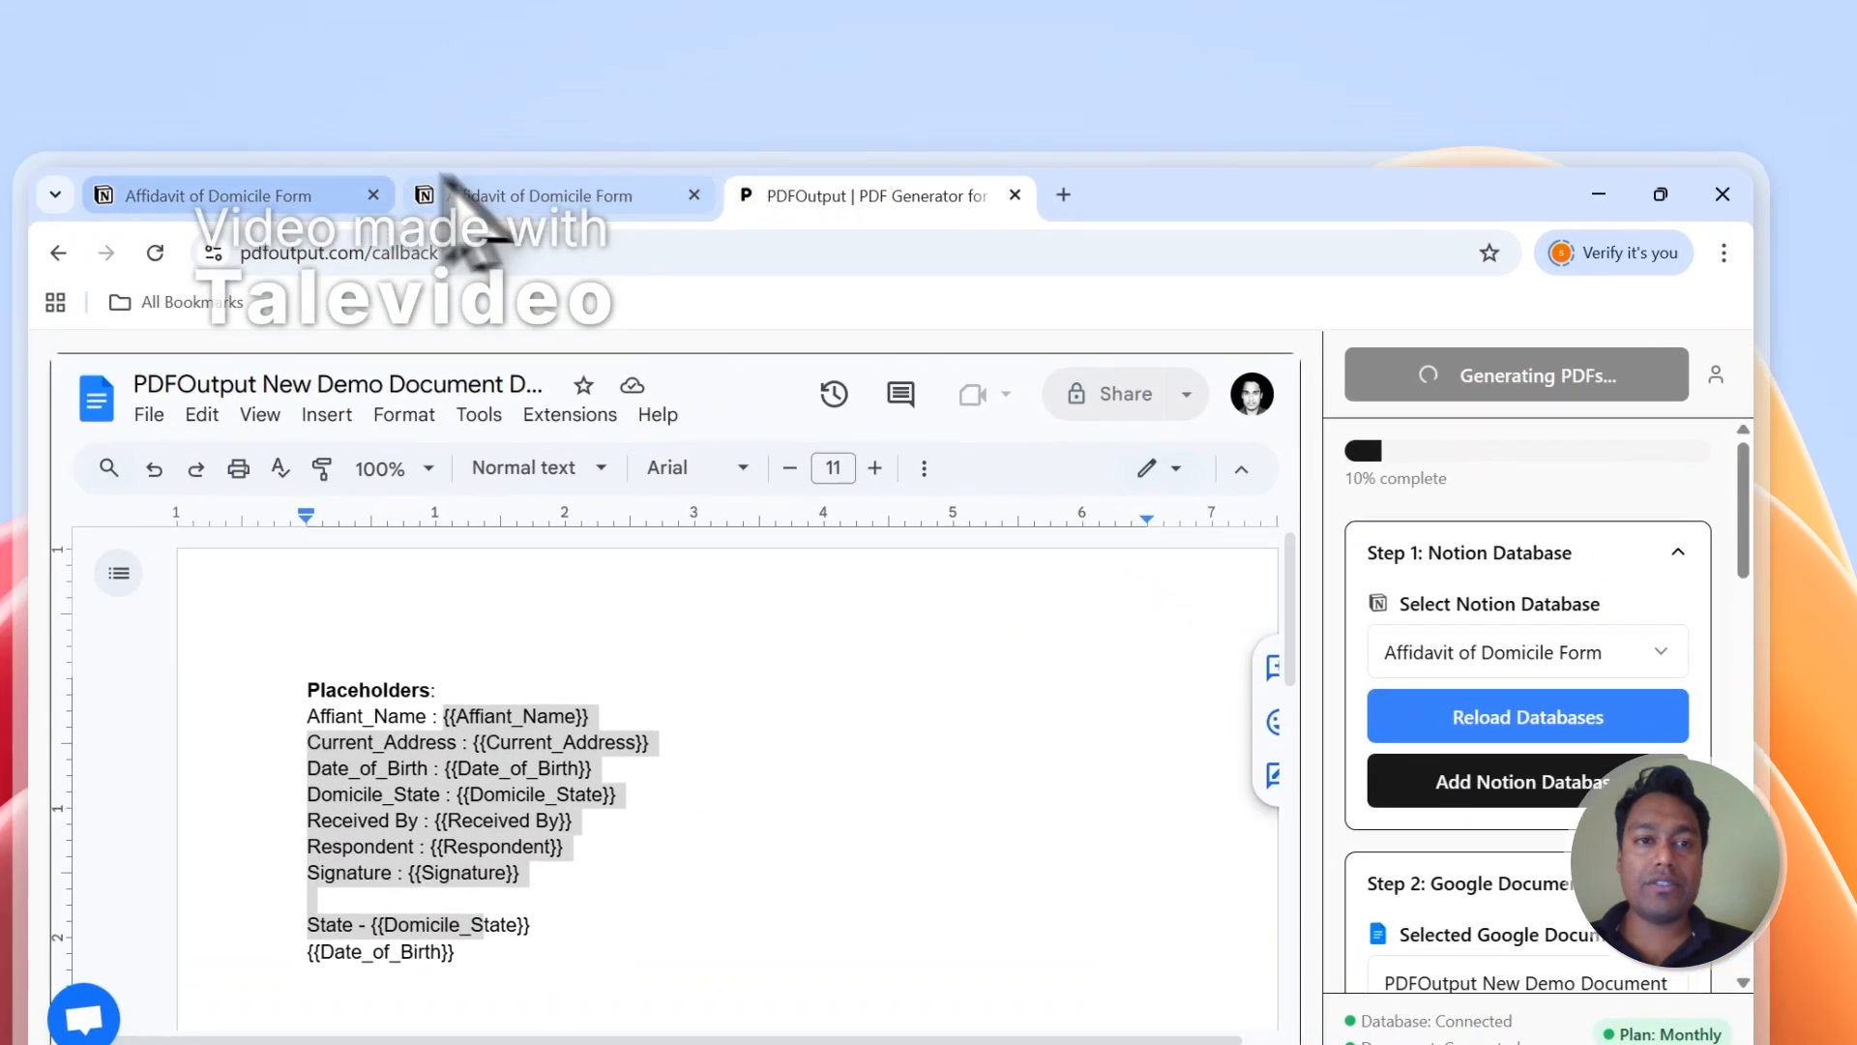
pyautogui.click(266, 66)
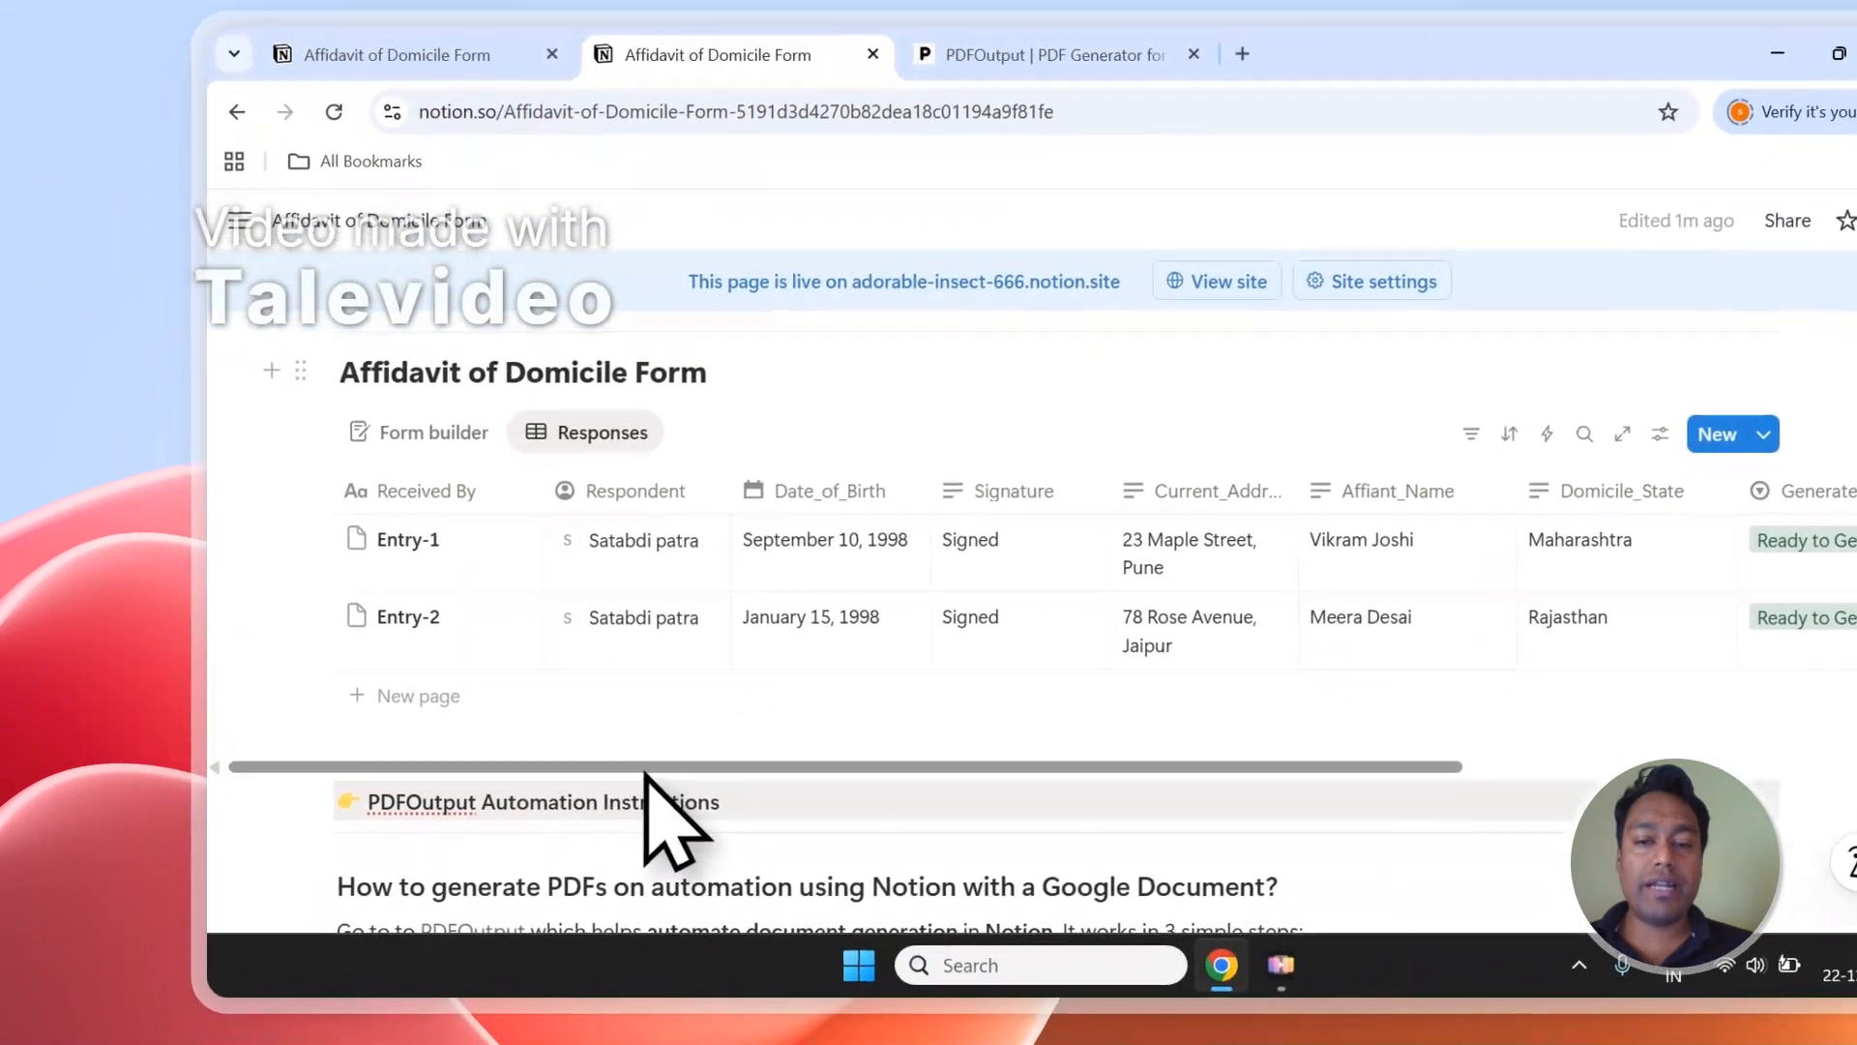
pyautogui.moveTo(626, 797); pyautogui.dragTo(968, 799)
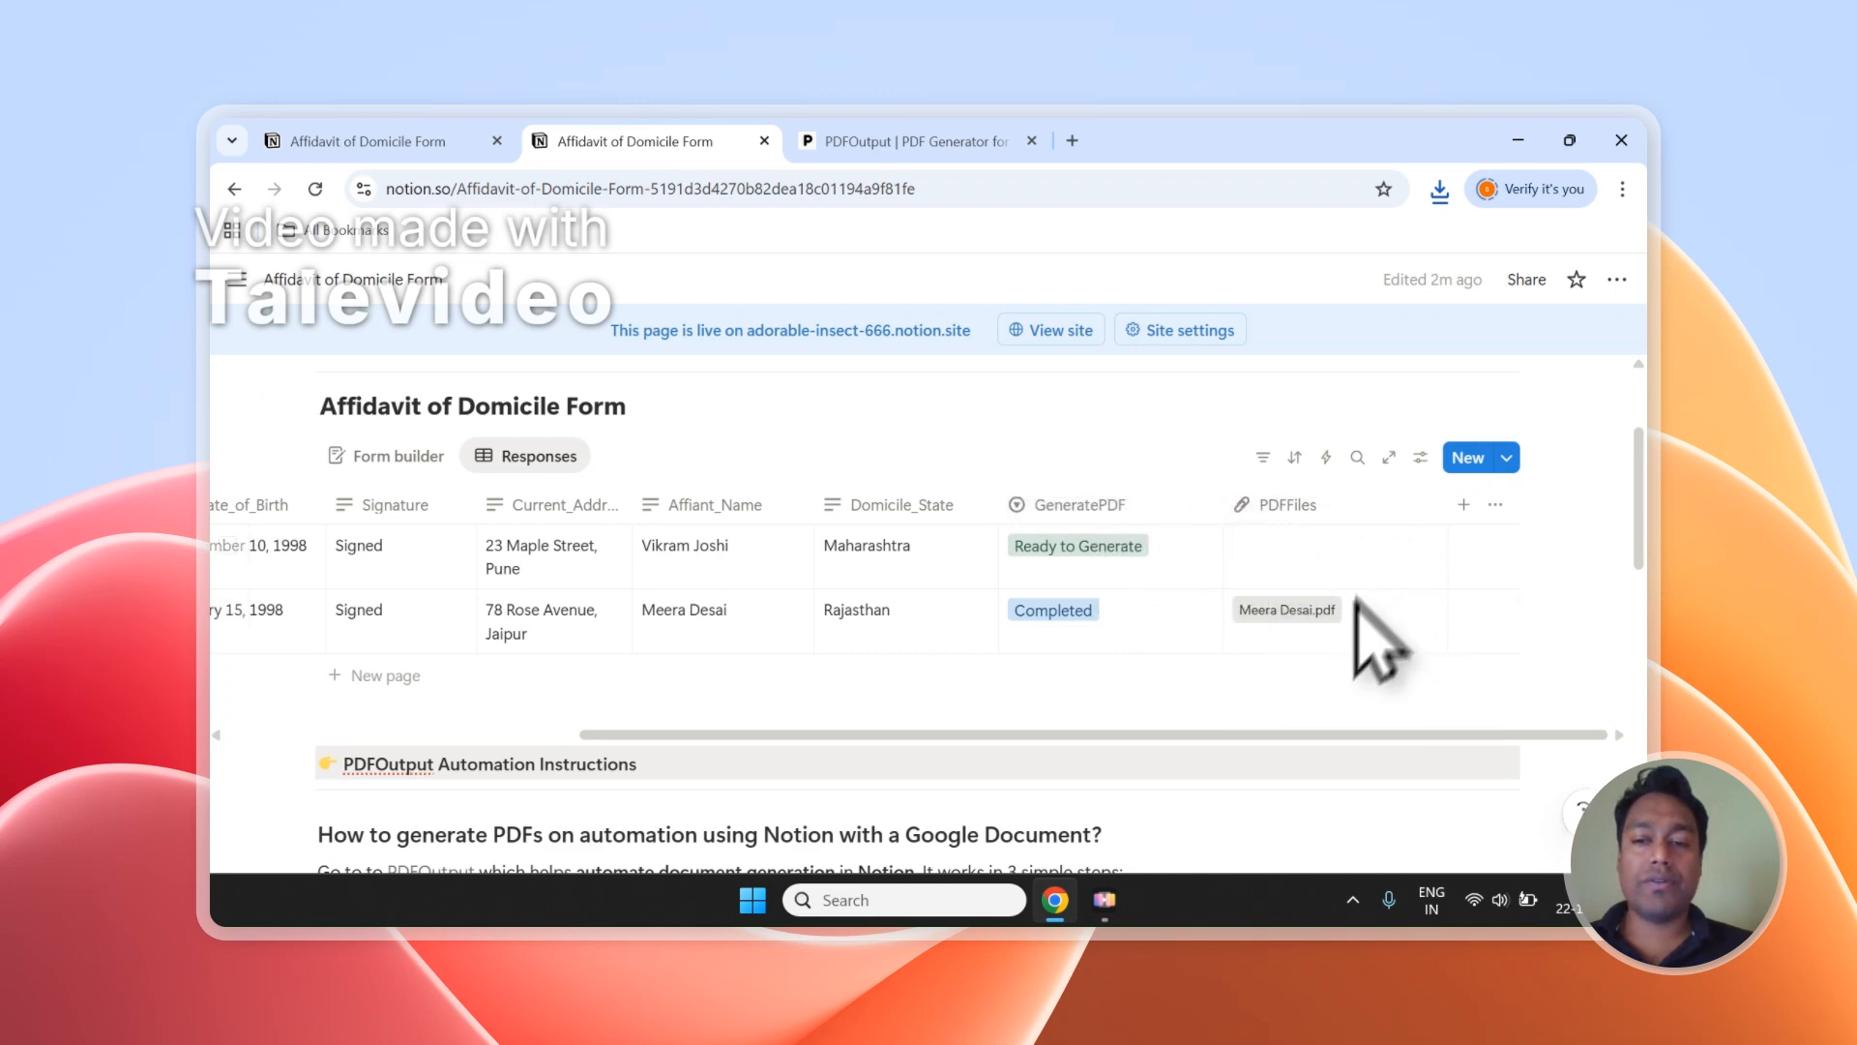
# Open the generated PDF of Entry-2 from the PDFFiles column and review the filled-in placeholder values.
pyautogui.click(1287, 609)
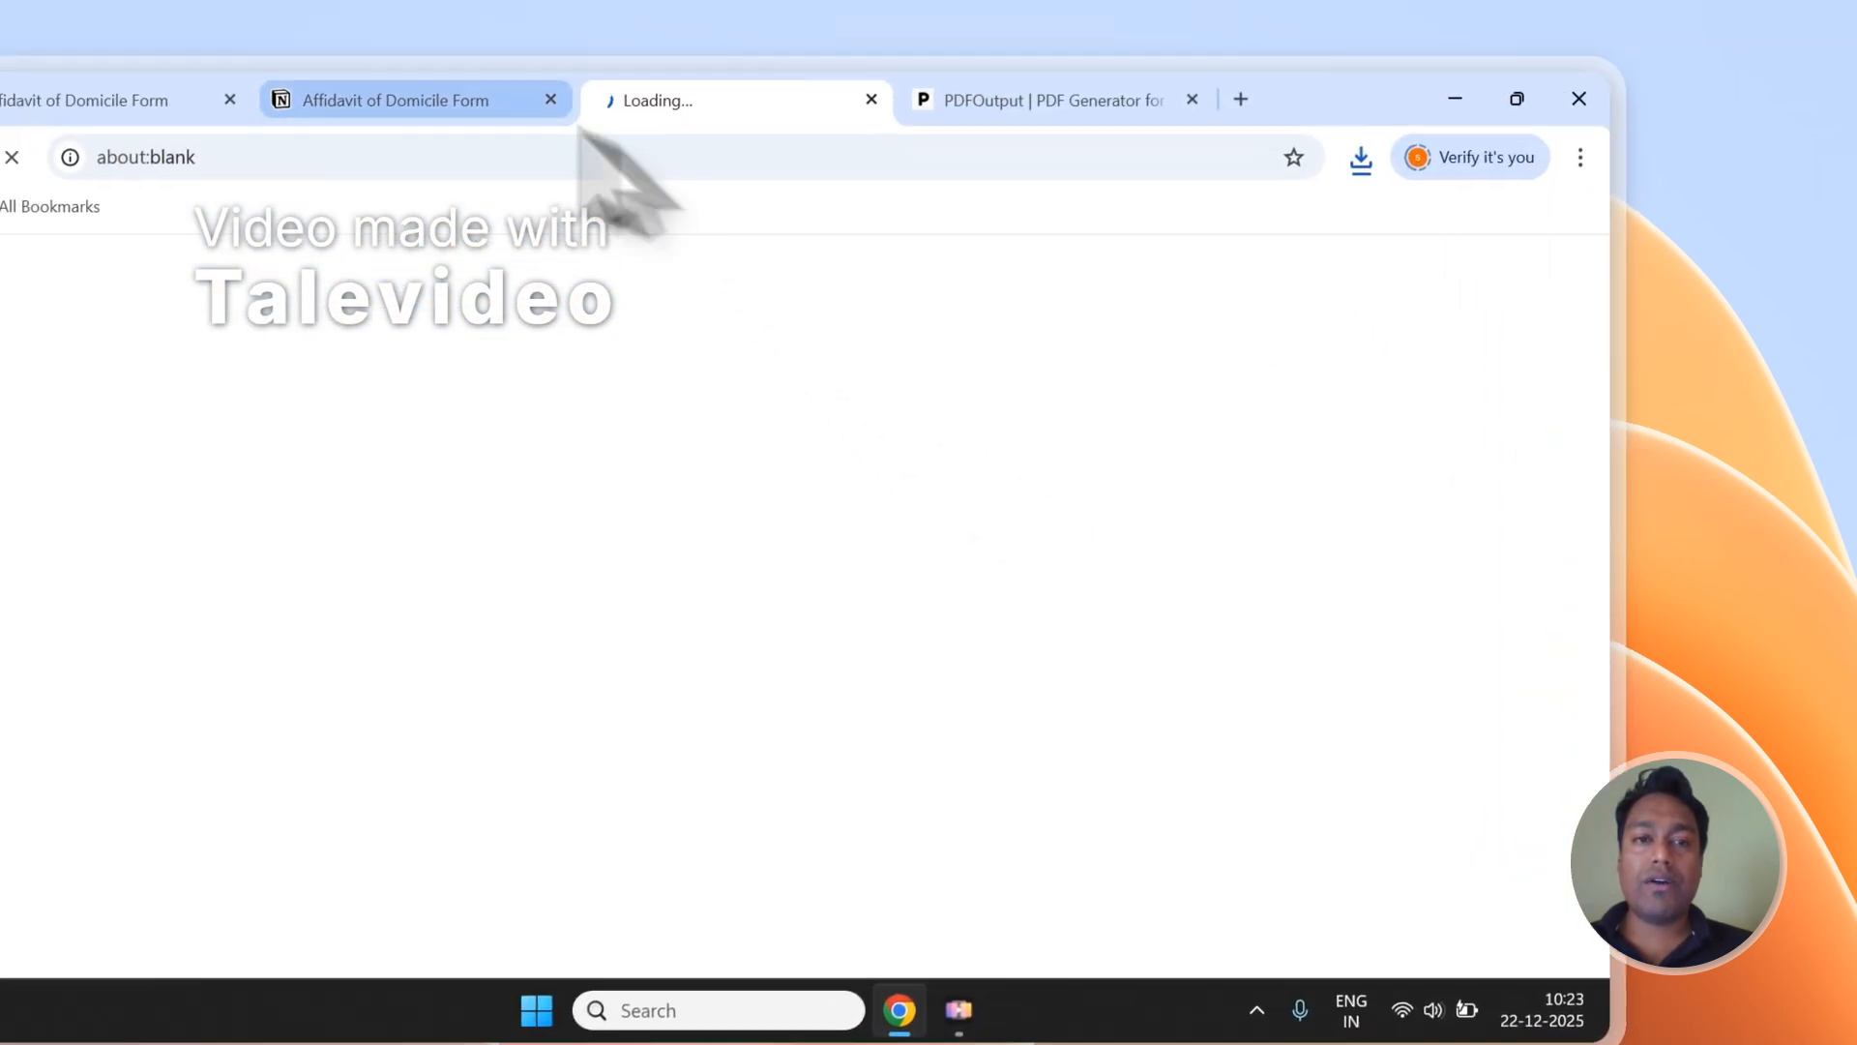
pyautogui.click(484, 100)
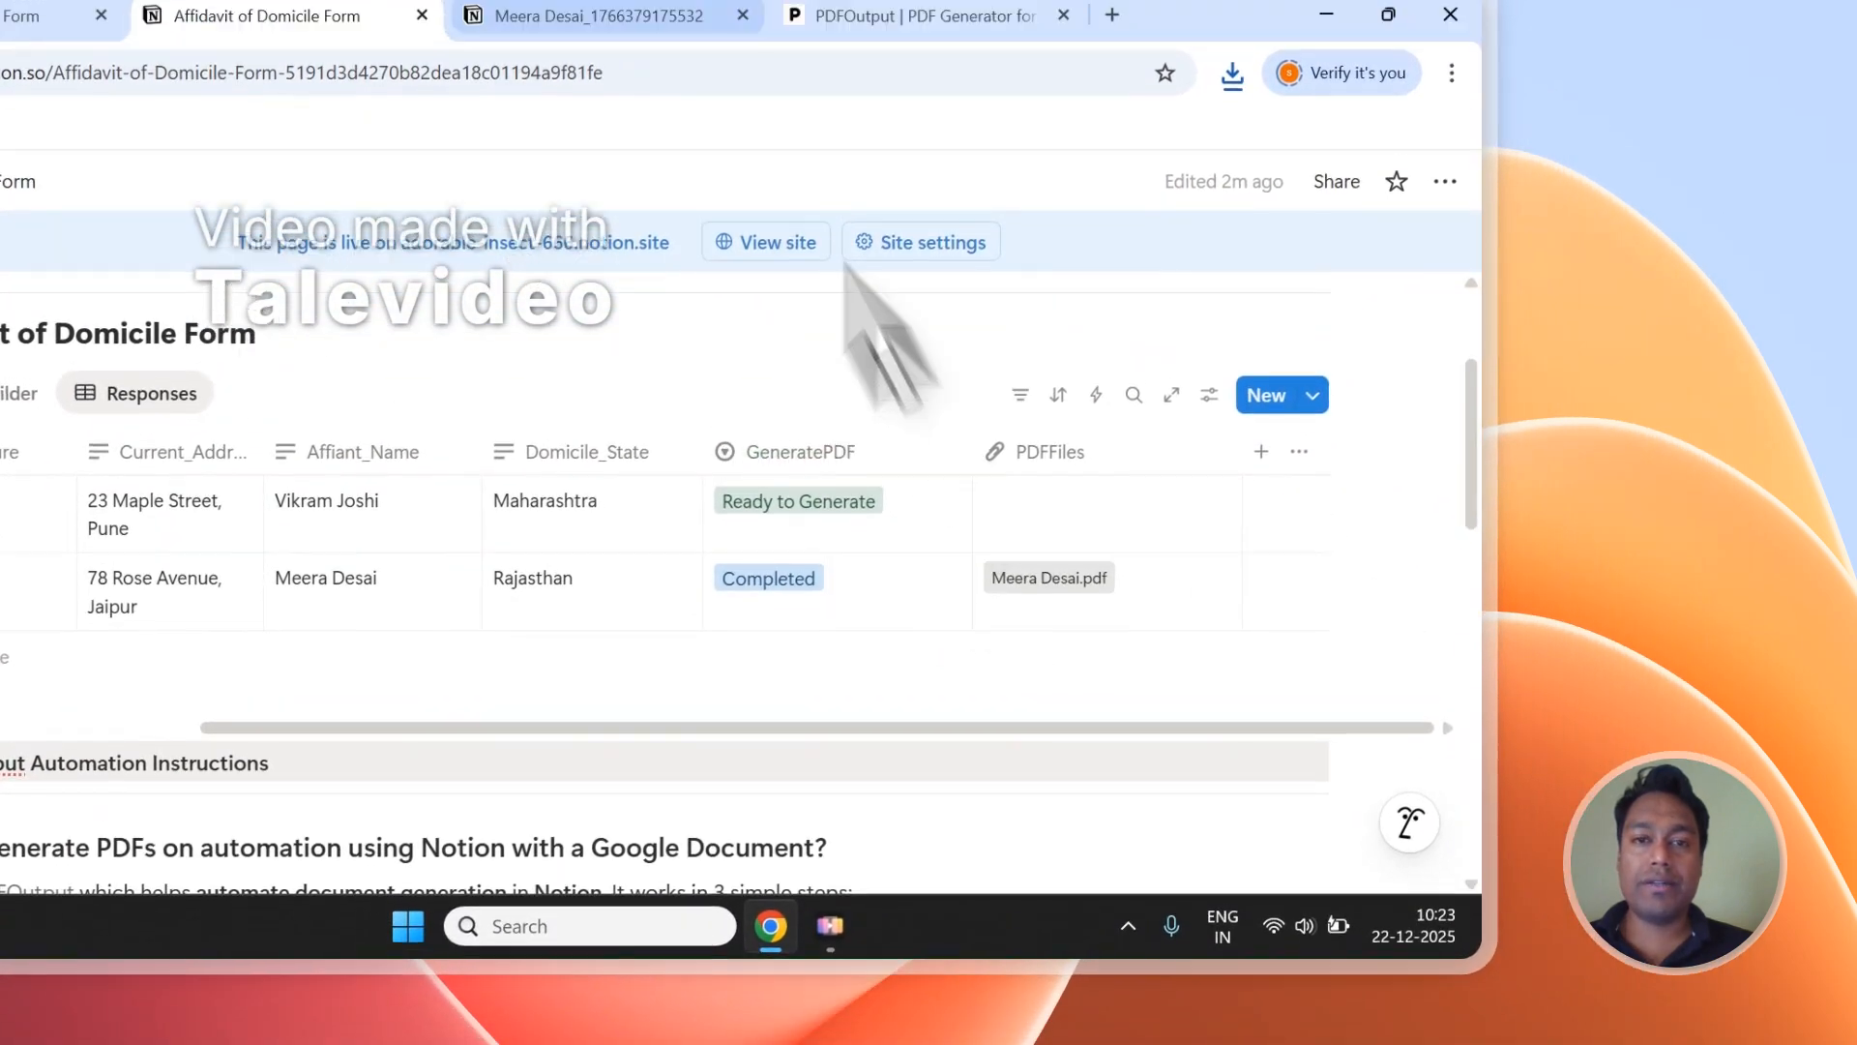
pyautogui.click(643, 21)
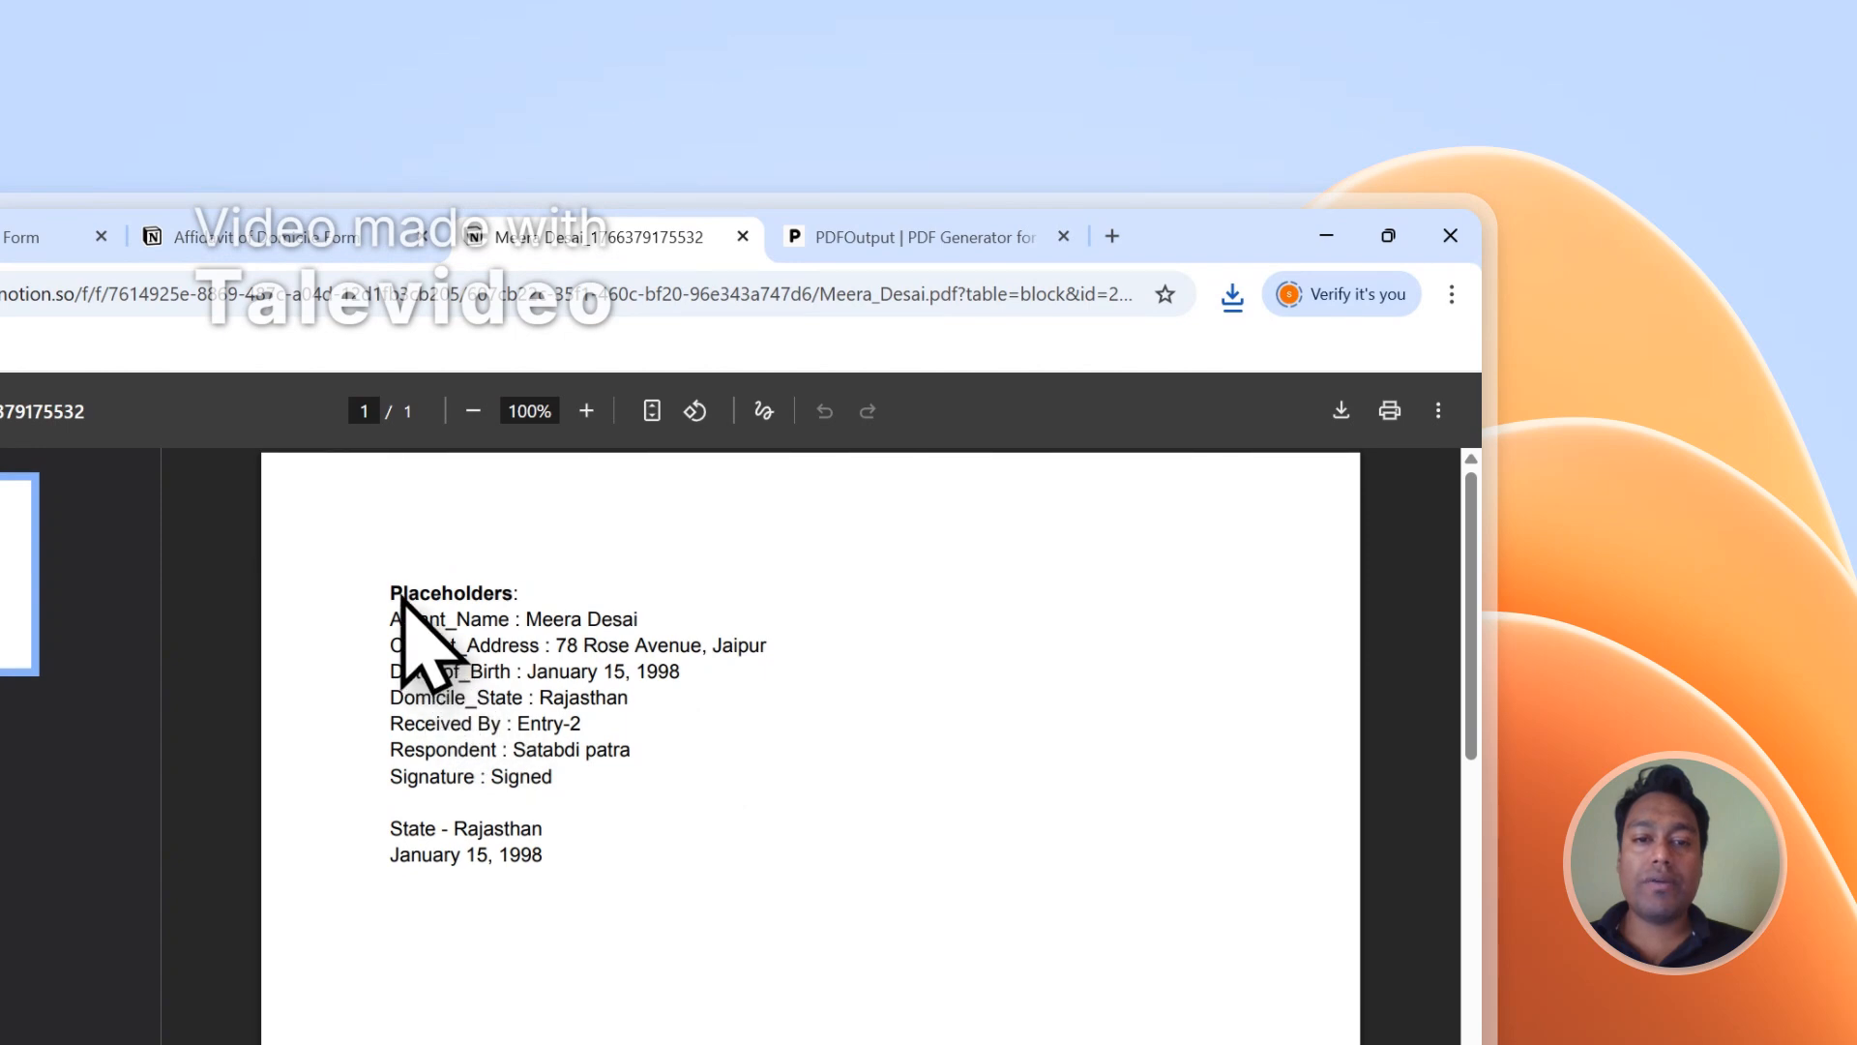
pyautogui.moveTo(397, 594); pyautogui.dragTo(564, 838)
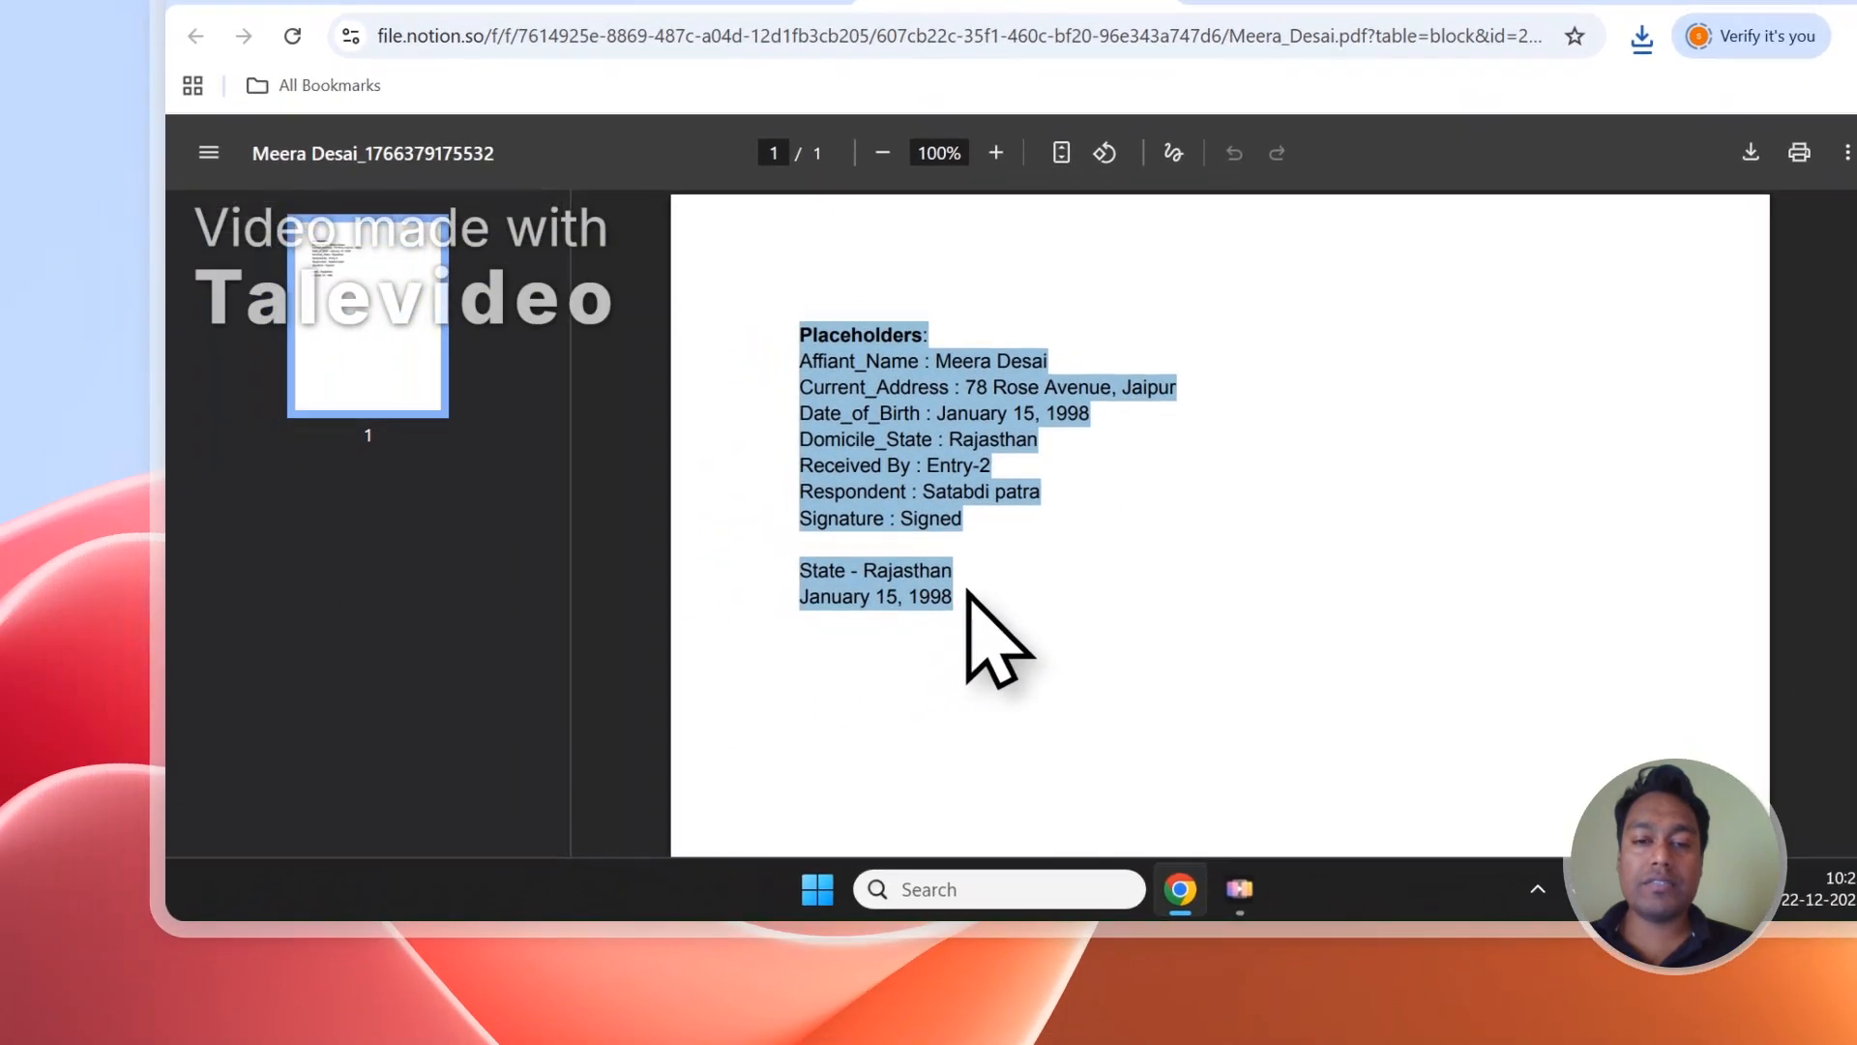
pyautogui.click(563, 837)
pyautogui.moveTo(977, 579); pyautogui.dragTo(870, 428)
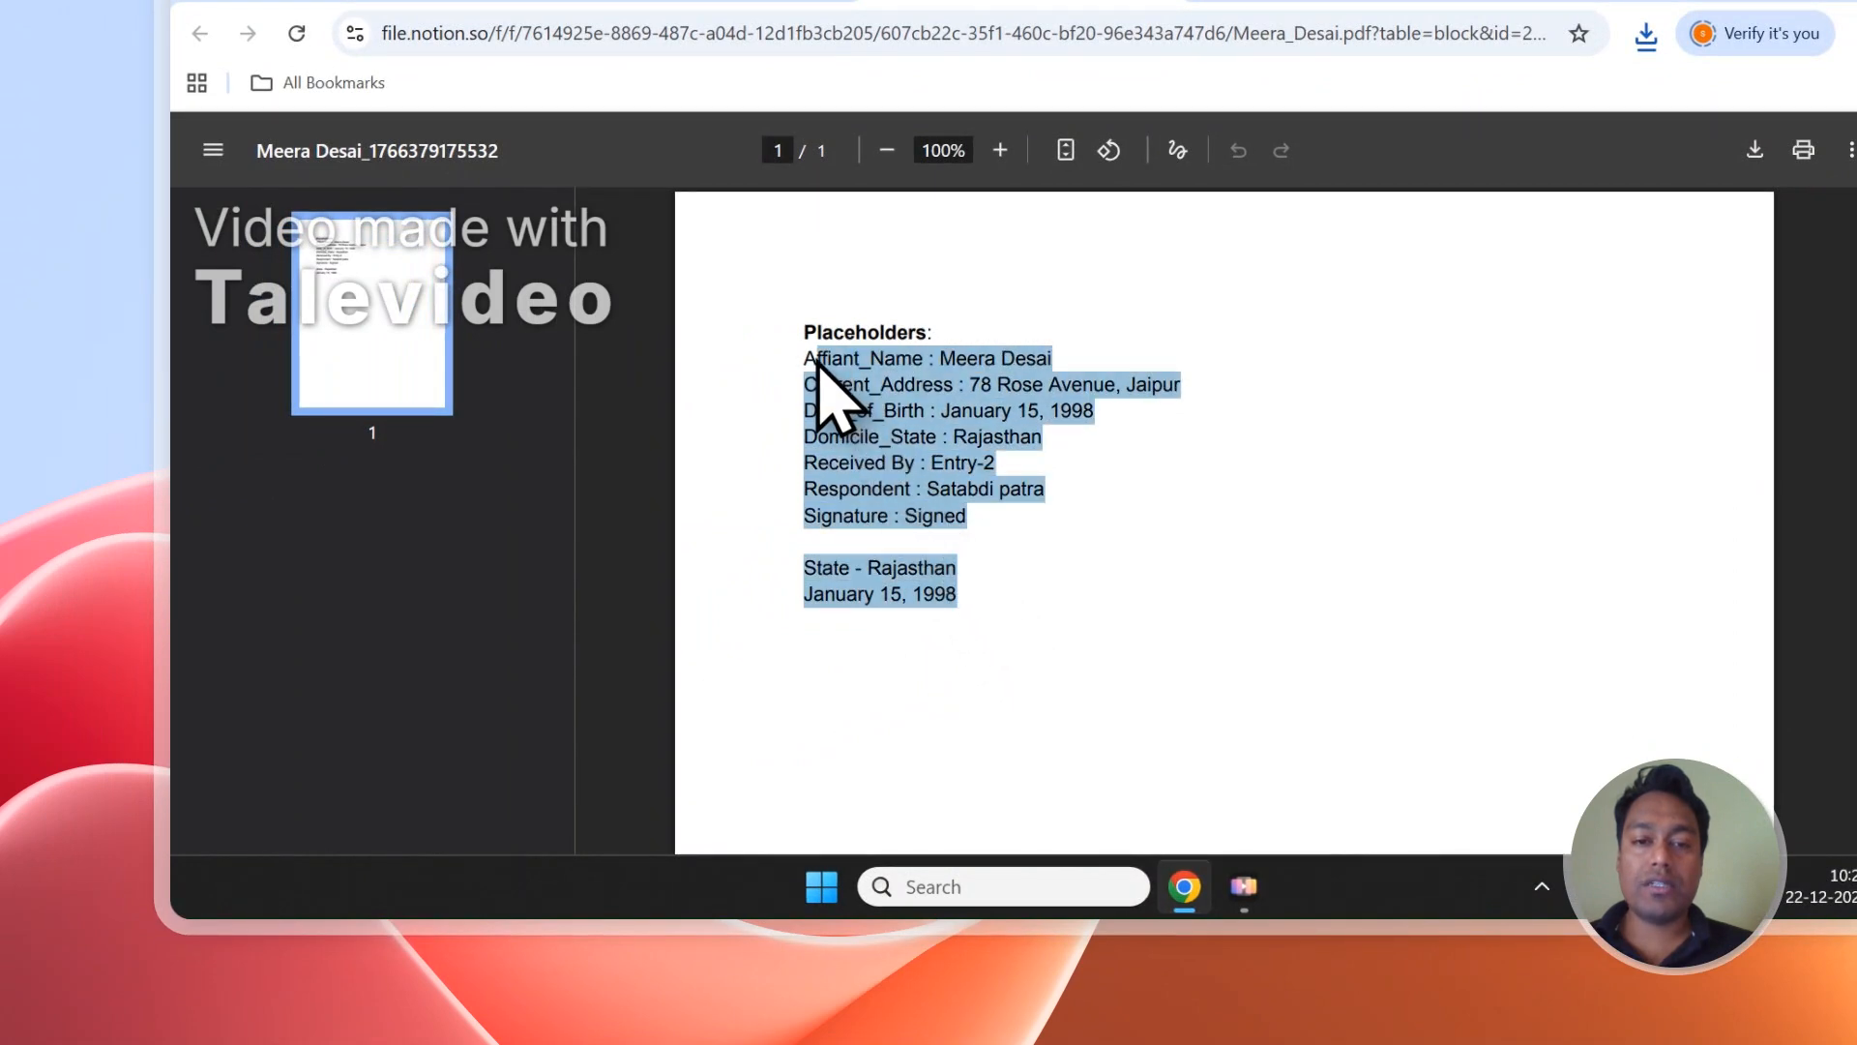
pyautogui.click(975, 505)
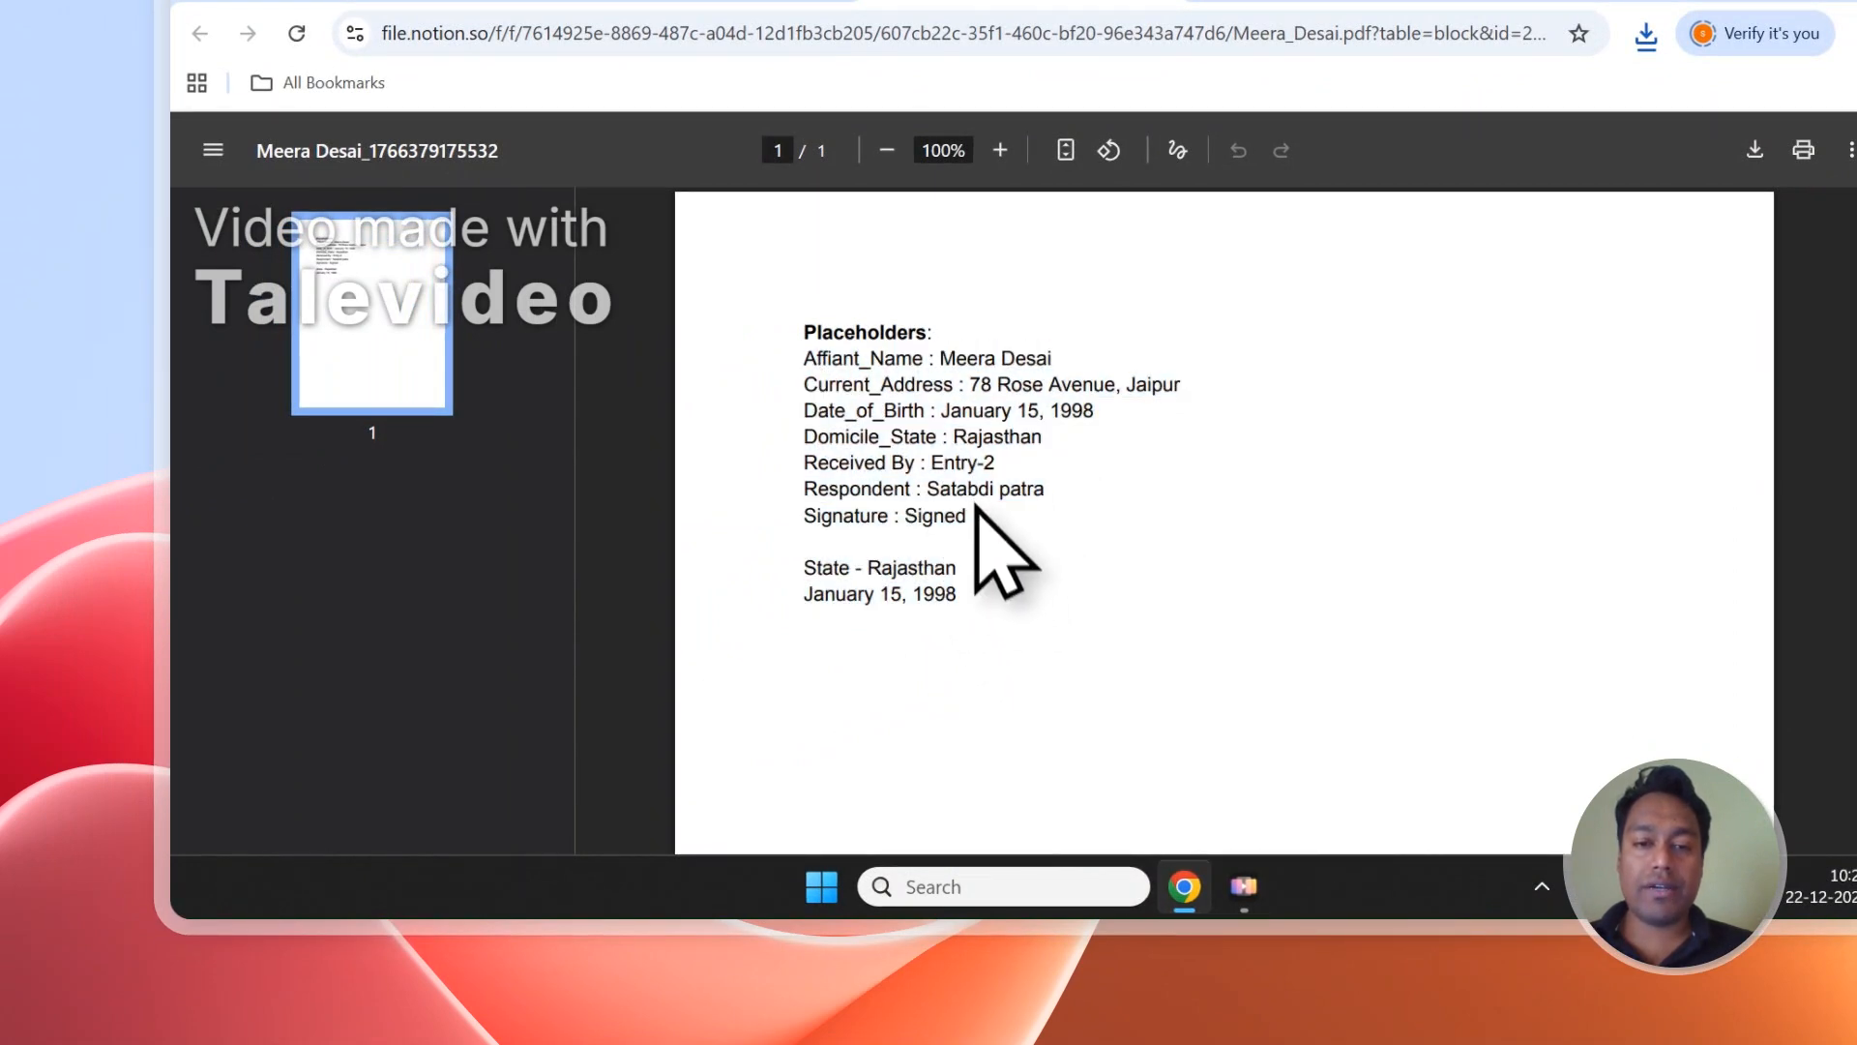
# Return to the Notion responses, open the generated PDF of Entry-1 and review its filled-in values.
pyautogui.click(770, 194)
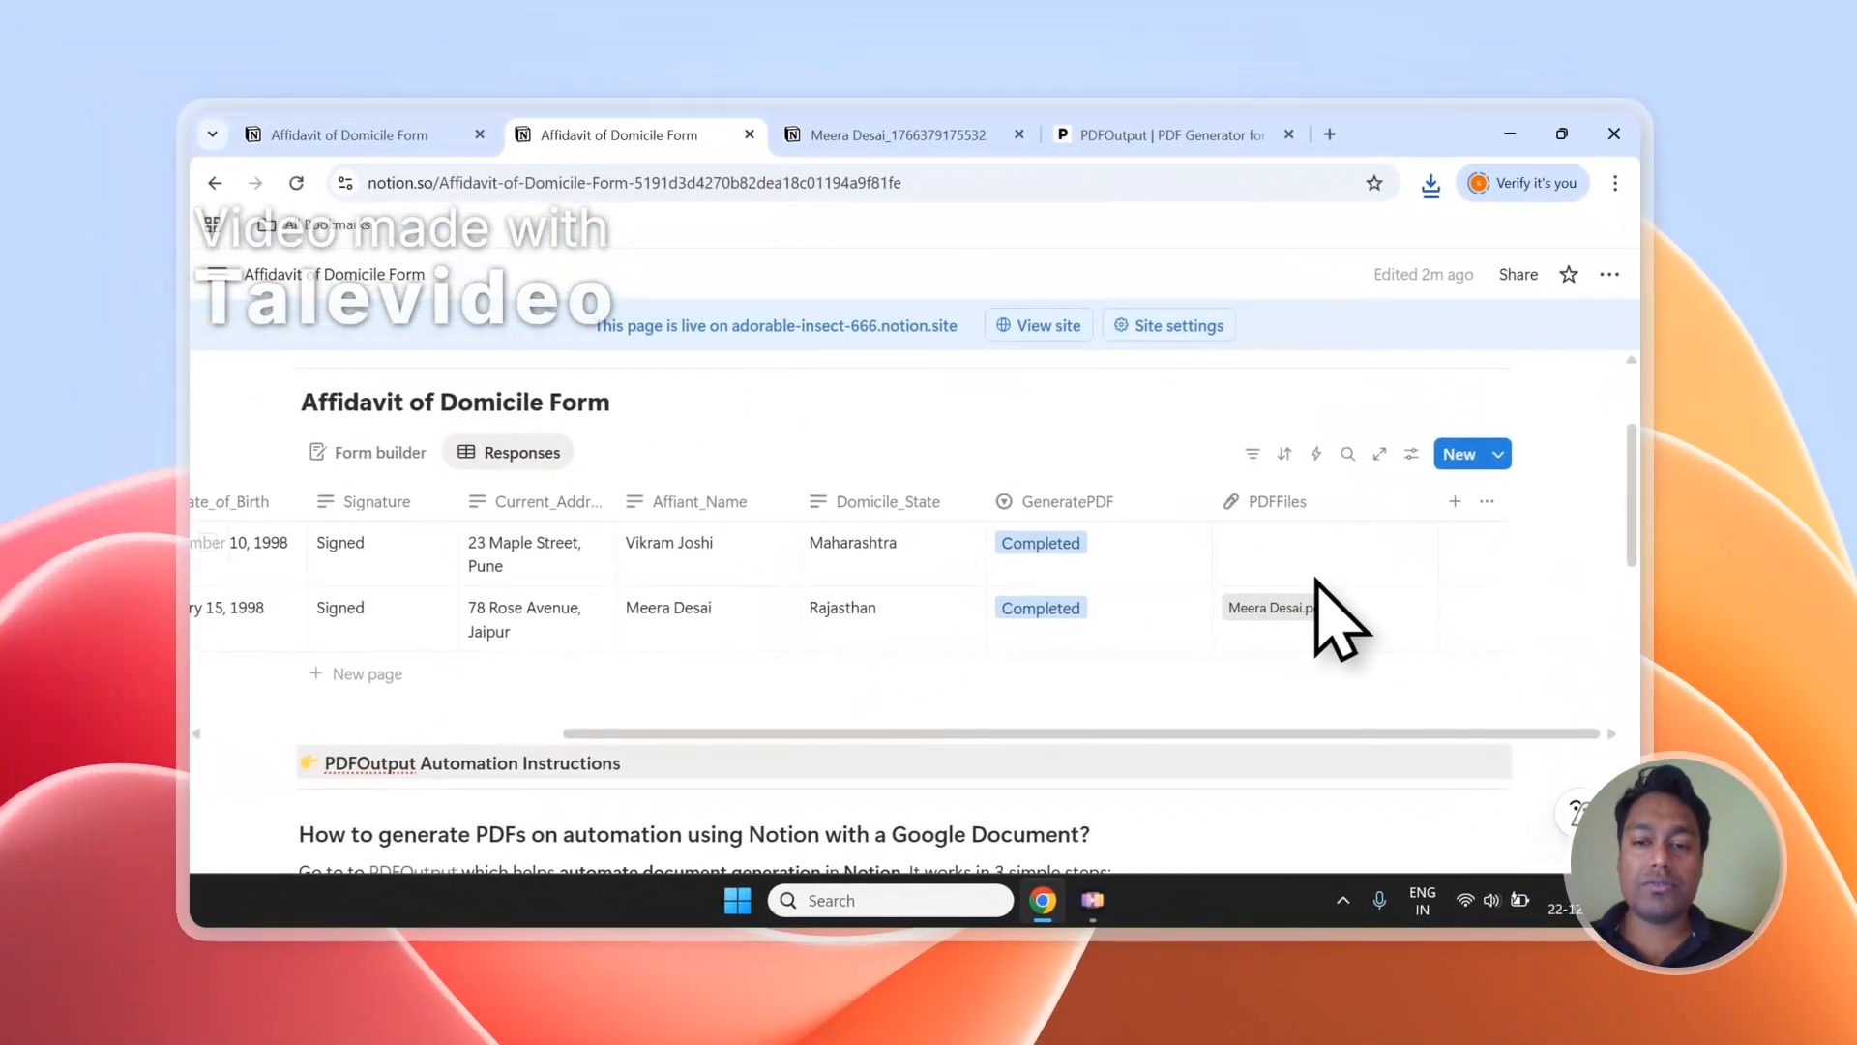
pyautogui.scroll(-2, 1098, 527)
pyautogui.scroll(3, 1349, 619)
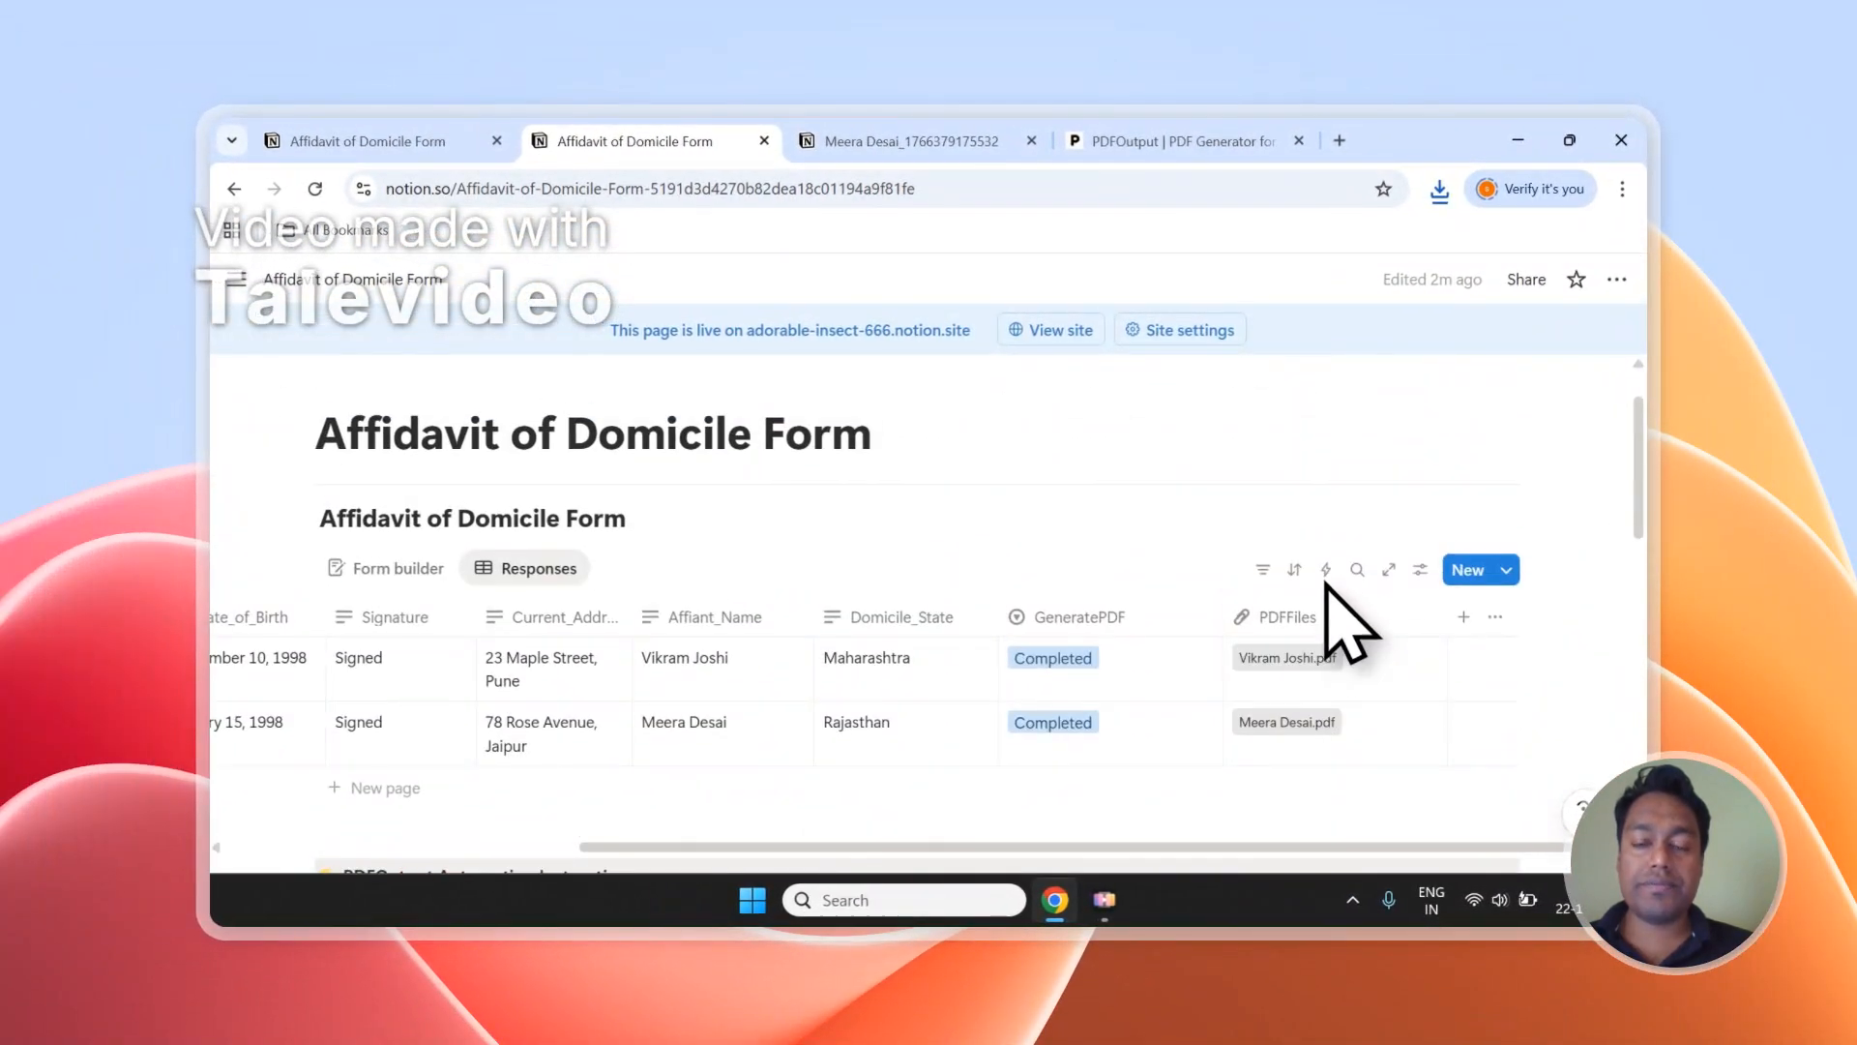
pyautogui.click(1317, 666)
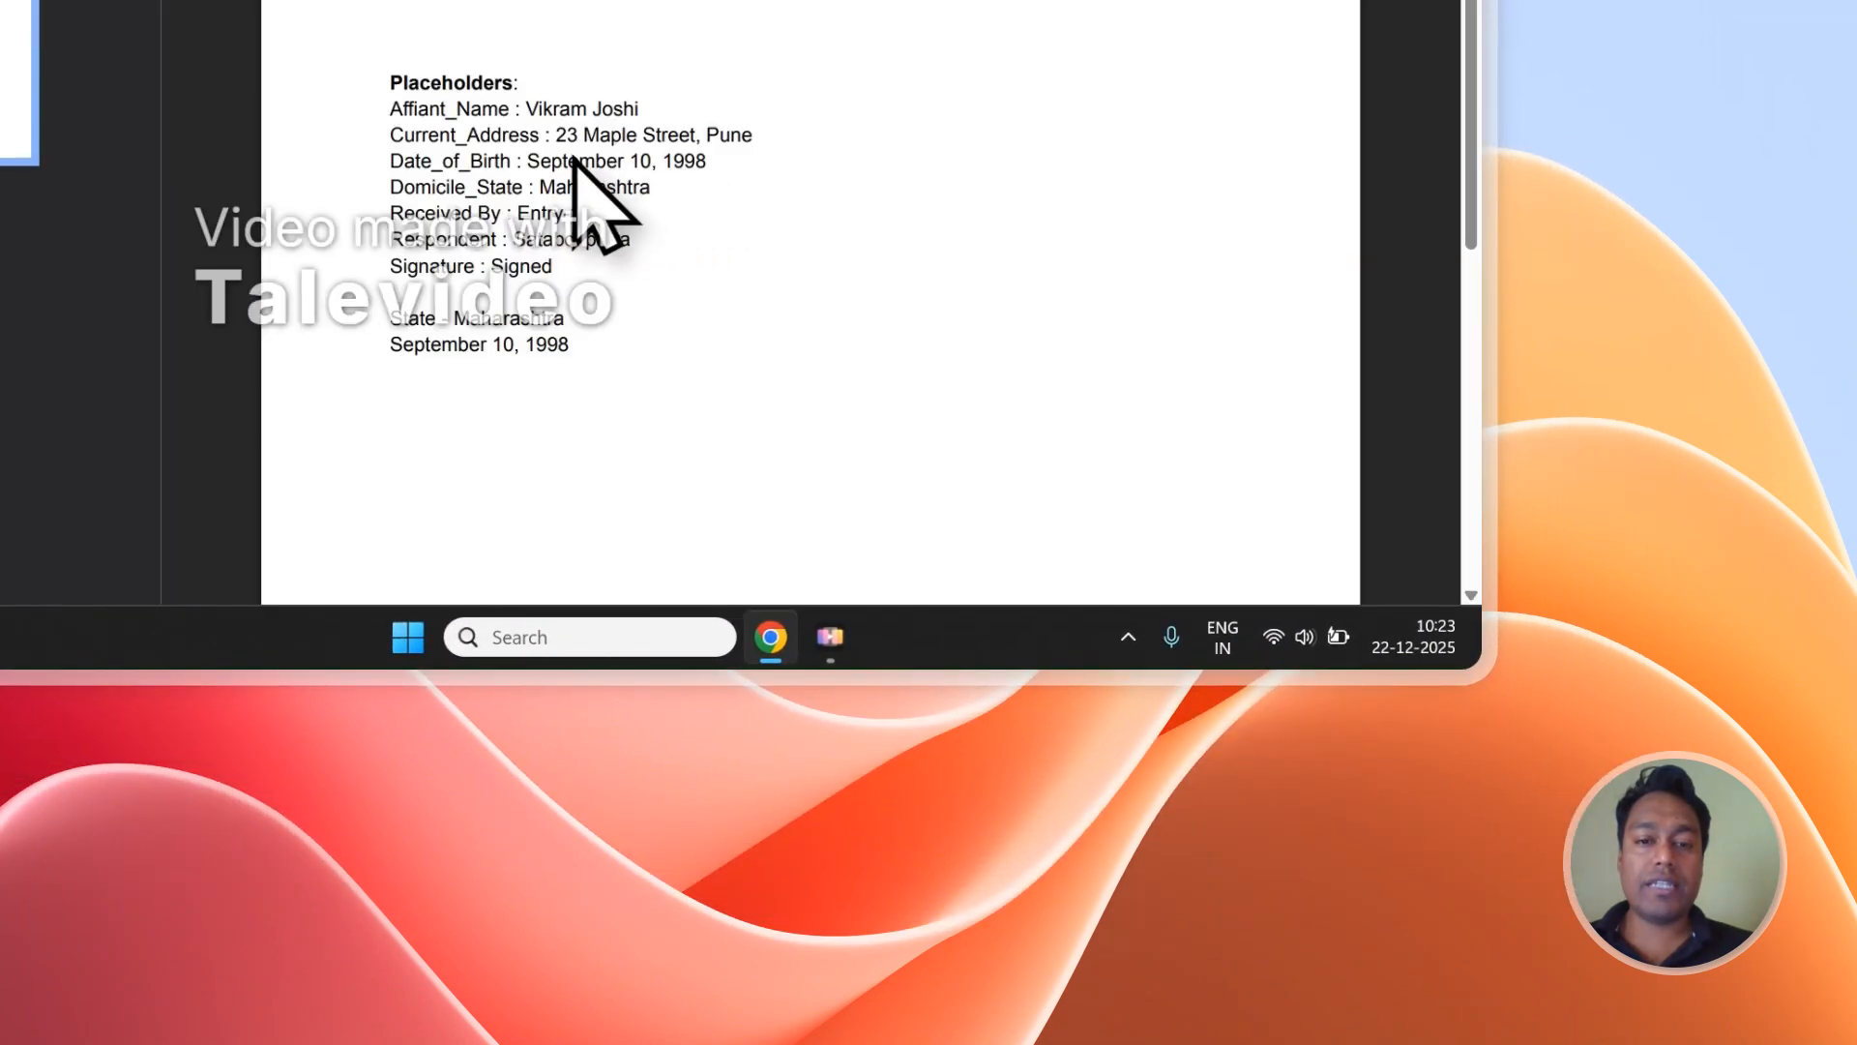
pyautogui.moveTo(588, 354); pyautogui.dragTo(472, 198)
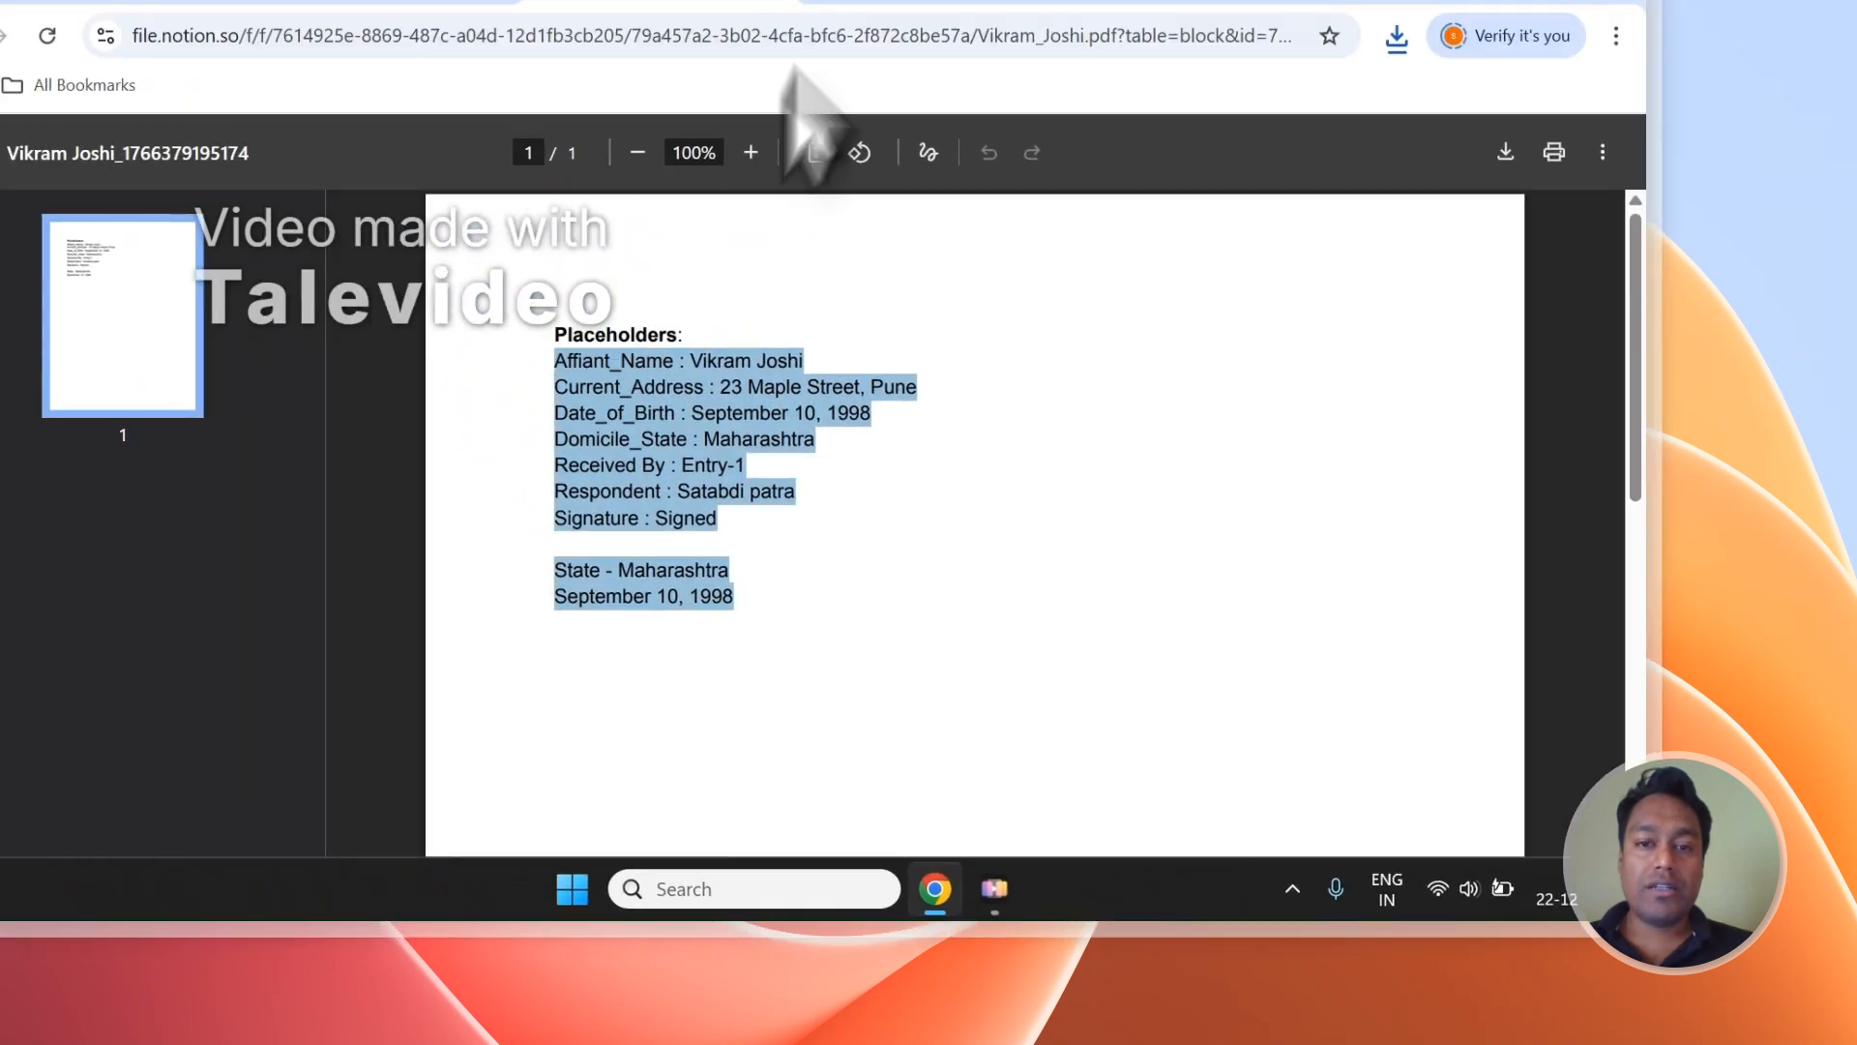
# Compare the generated PDFs of Entry-1 and Entry-2.
pyautogui.click(1050, 209)
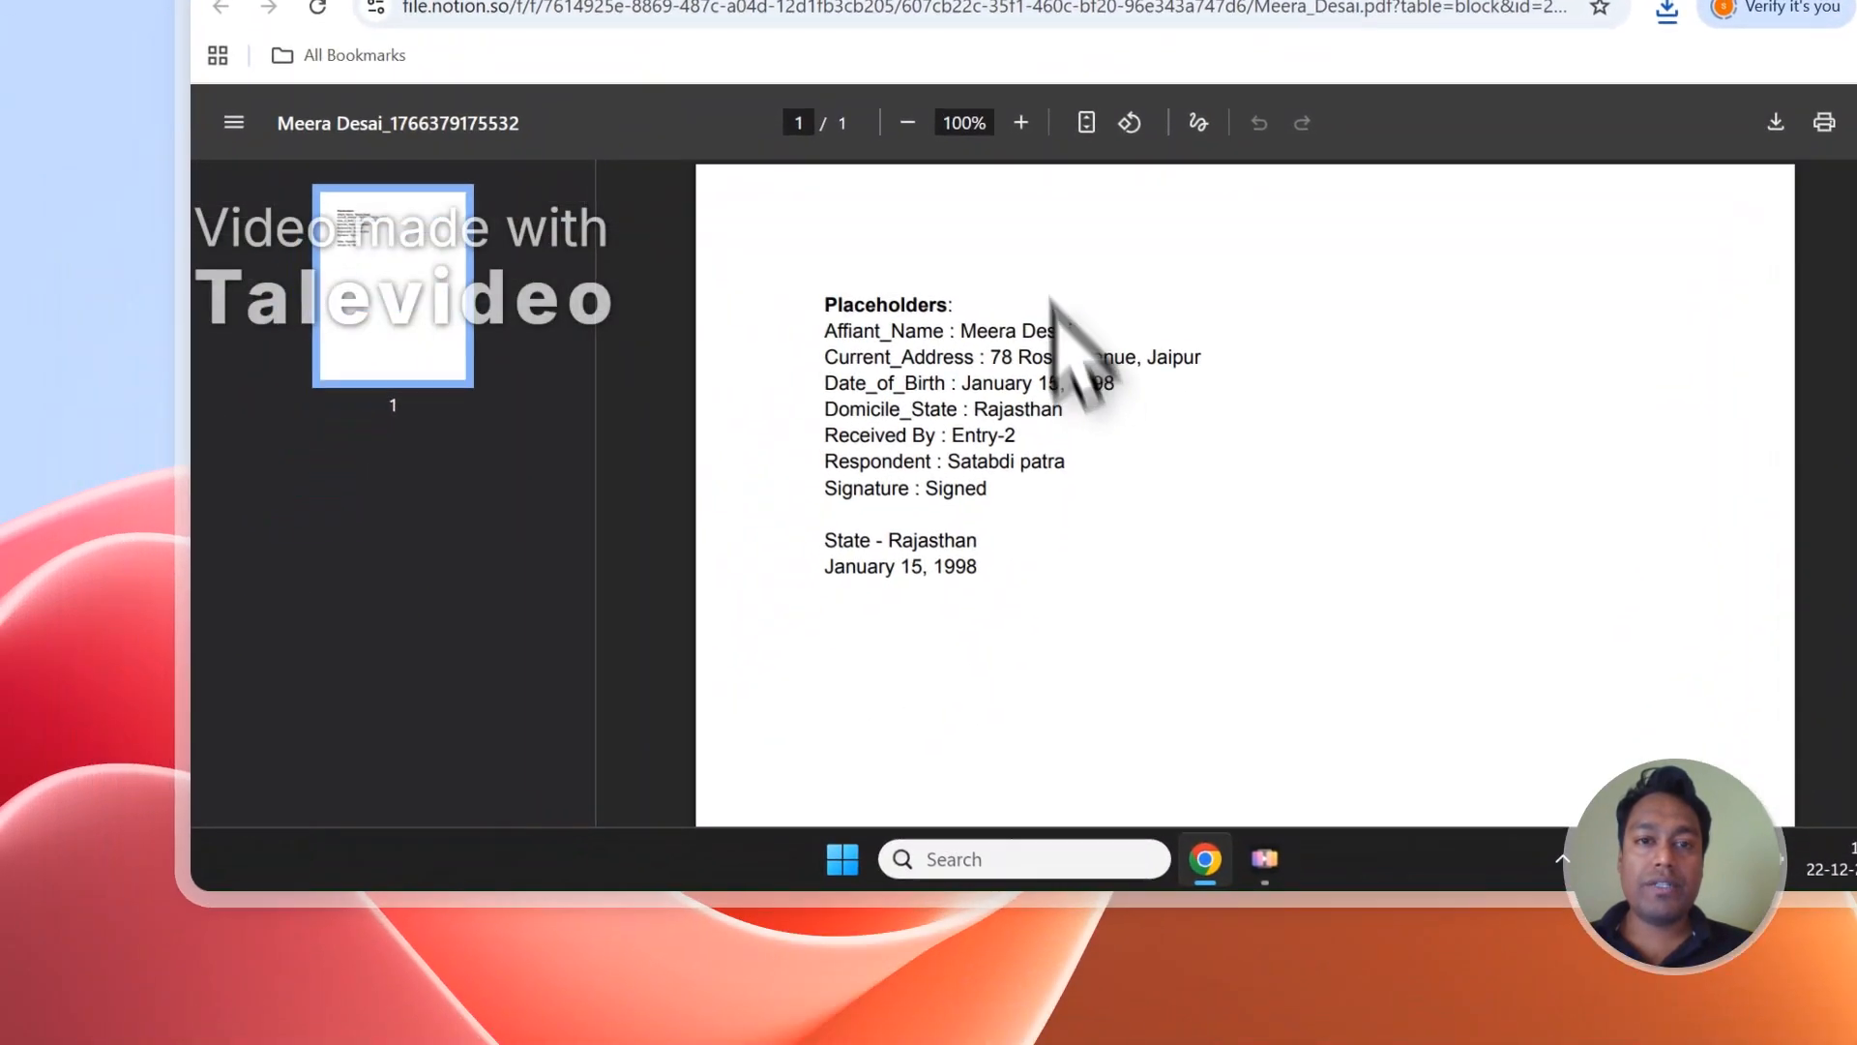
pyautogui.click(865, 207)
pyautogui.click(1052, 393)
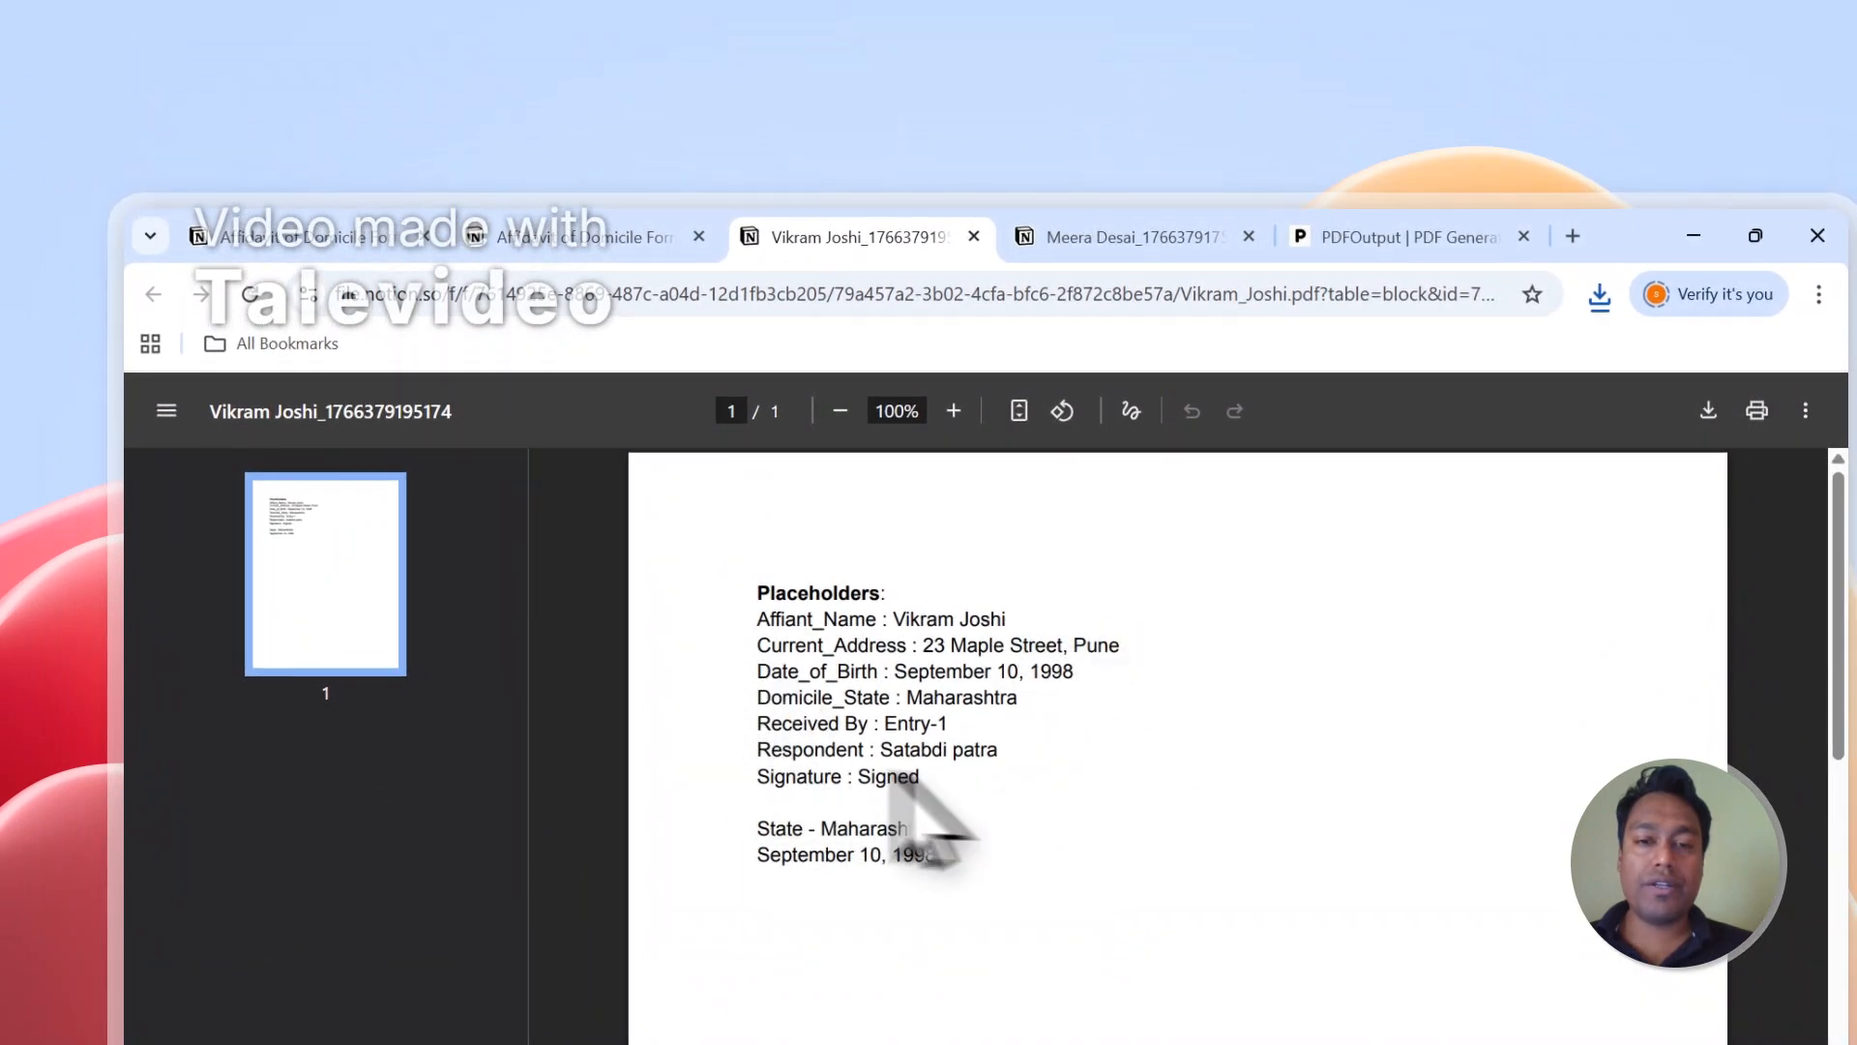
pyautogui.click(1069, 239)
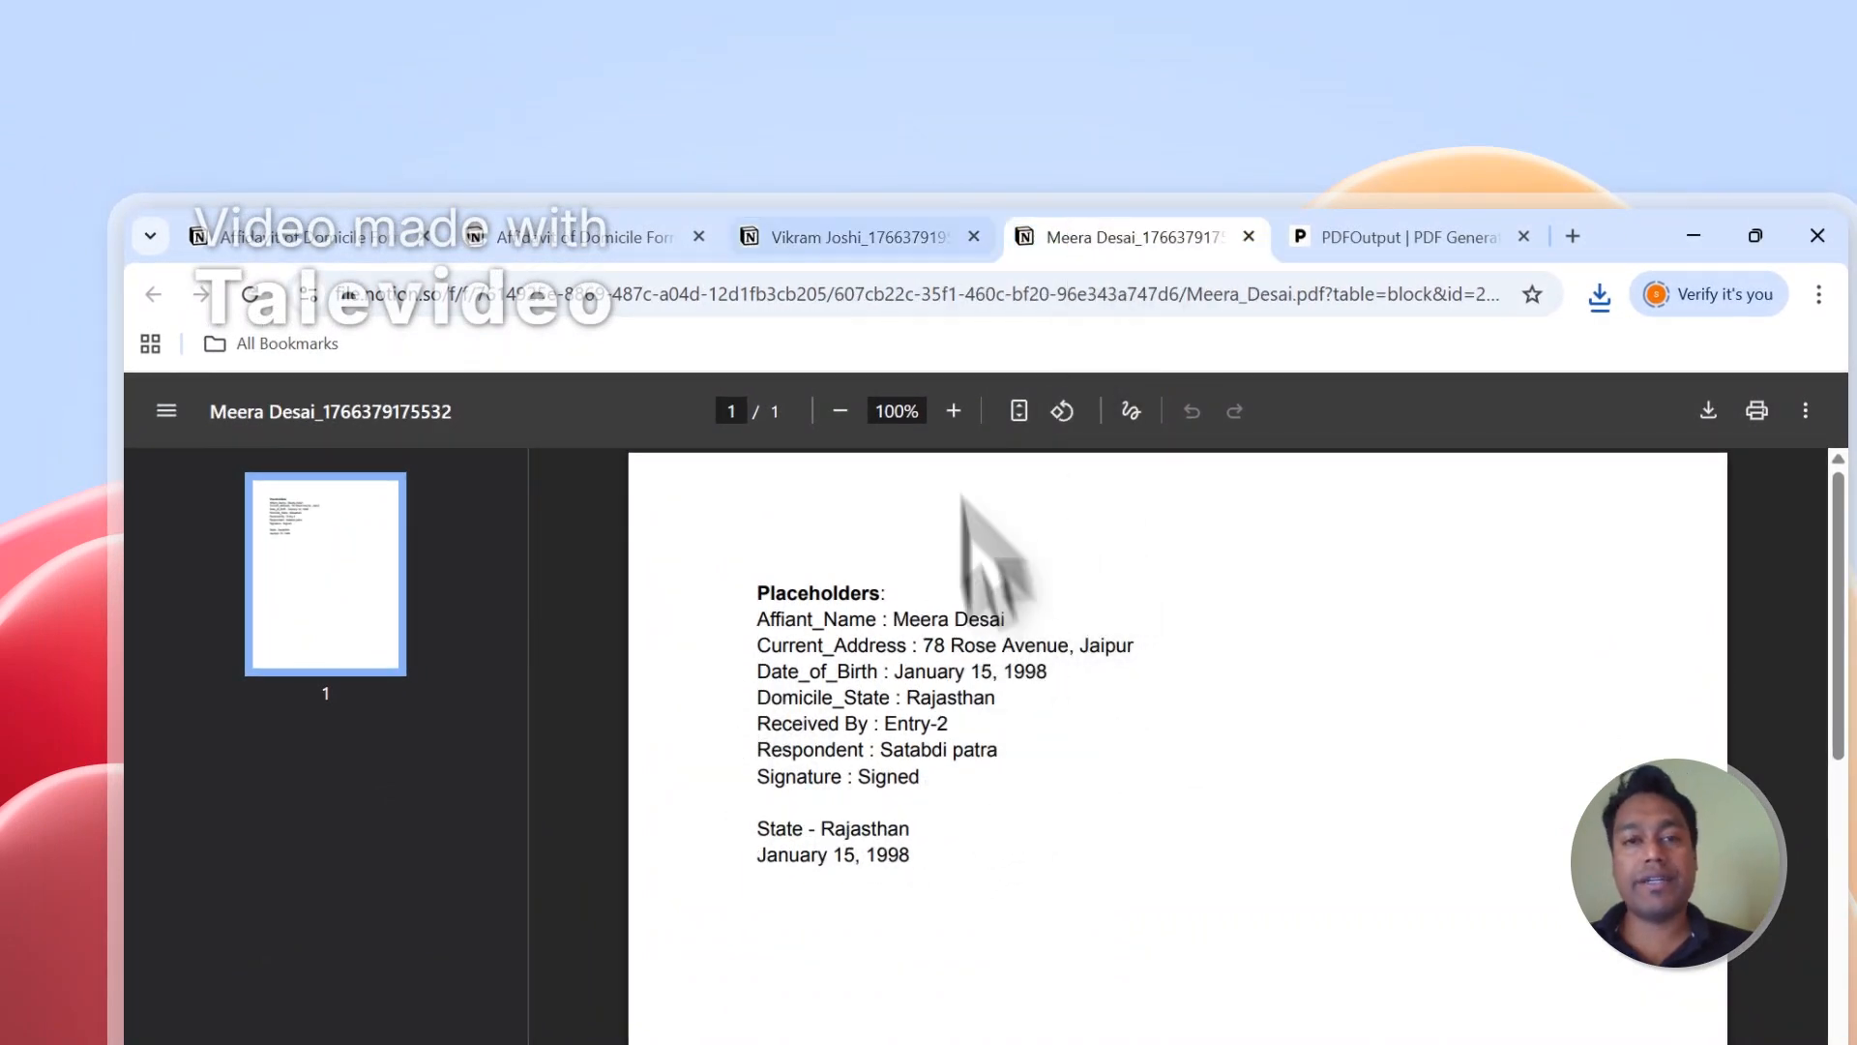
pyautogui.click(890, 238)
pyautogui.click(1073, 238)
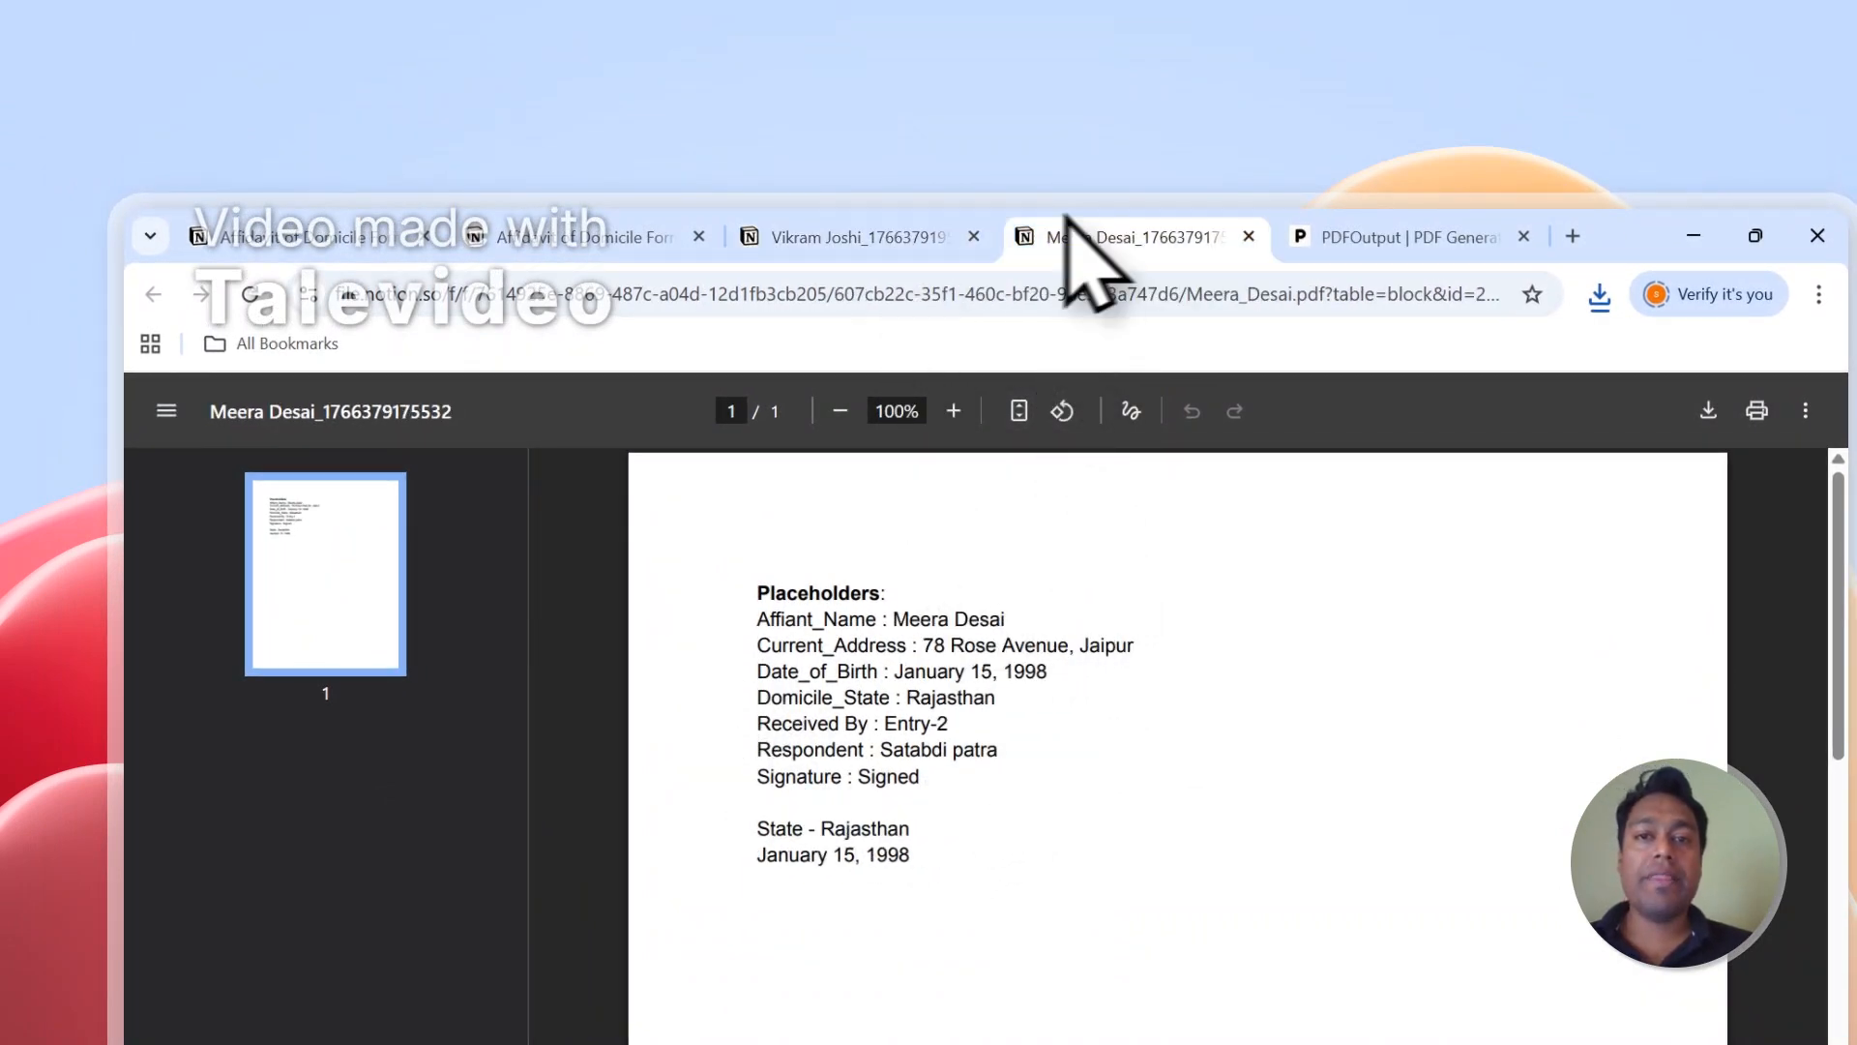
# Close both generated PDFs and set up Notion automation in PDFOutput for the Affidavit of Domicile Form database.
pyautogui.click(974, 236)
pyautogui.click(976, 236)
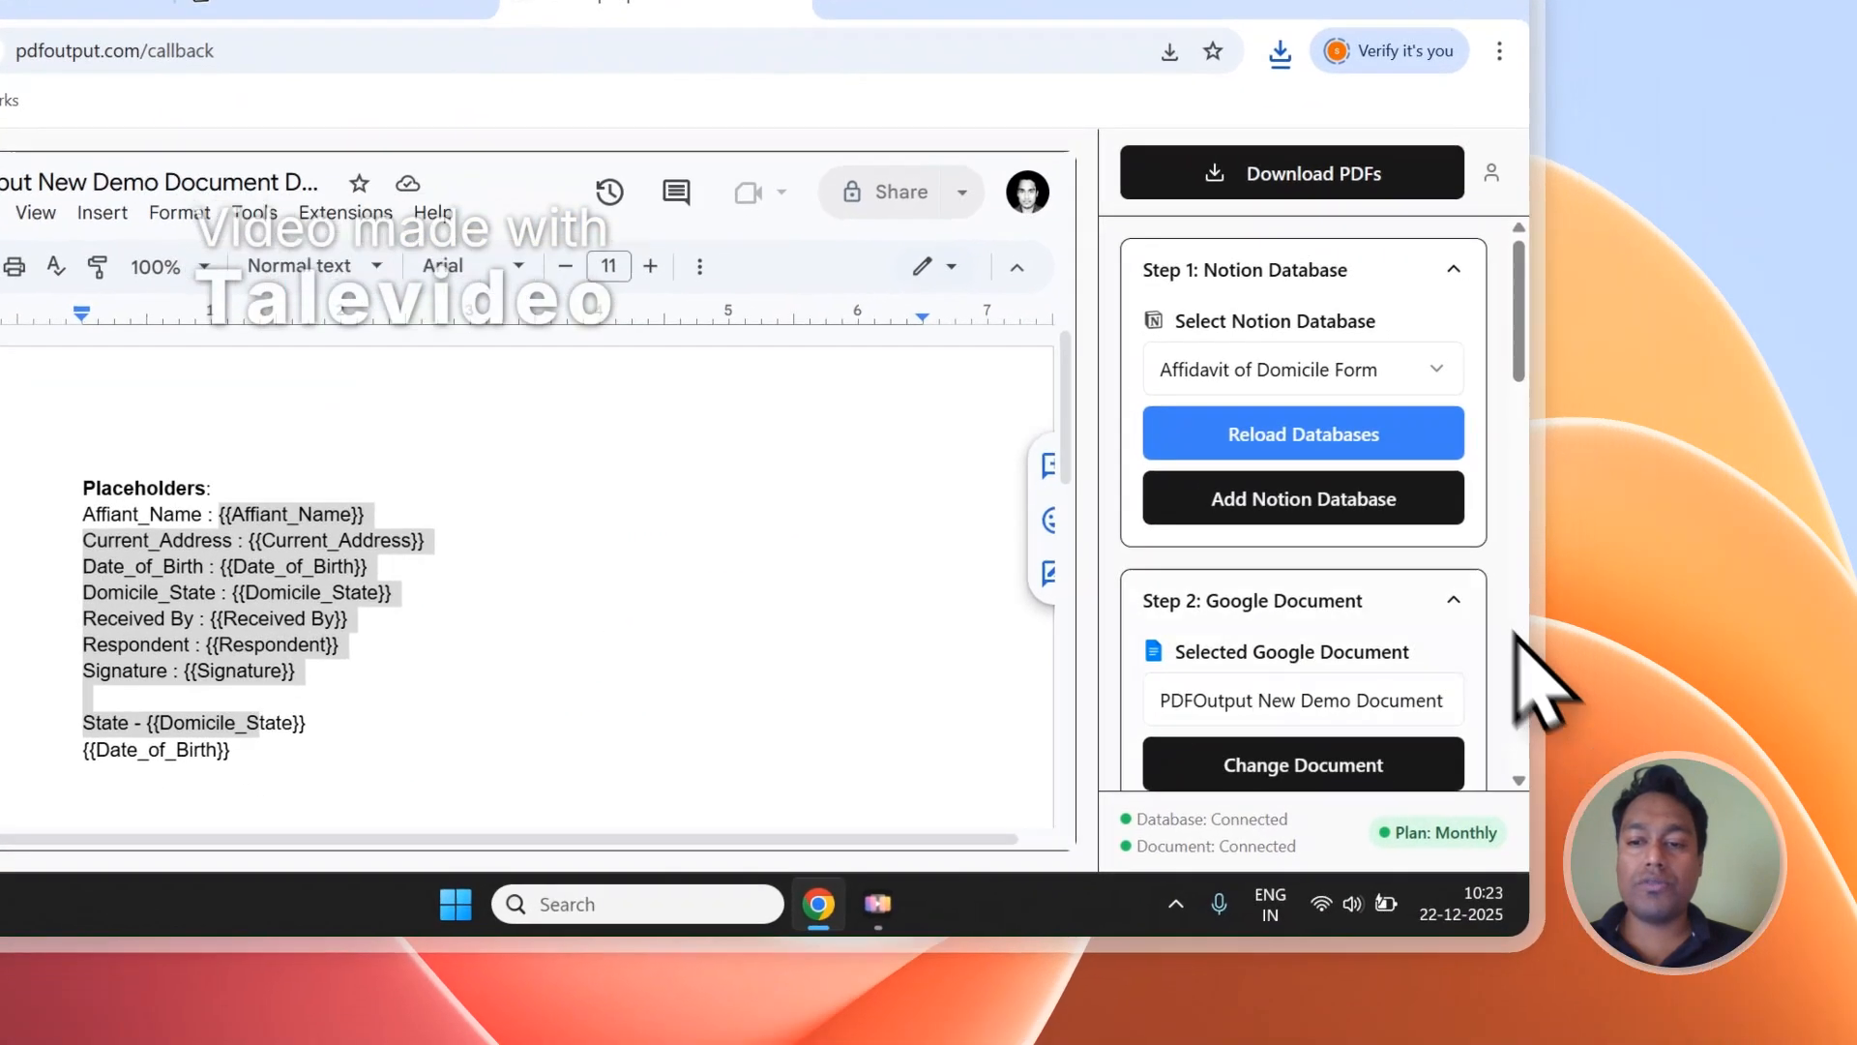
pyautogui.scroll(-5, 1428, 567)
pyautogui.click(1388, 524)
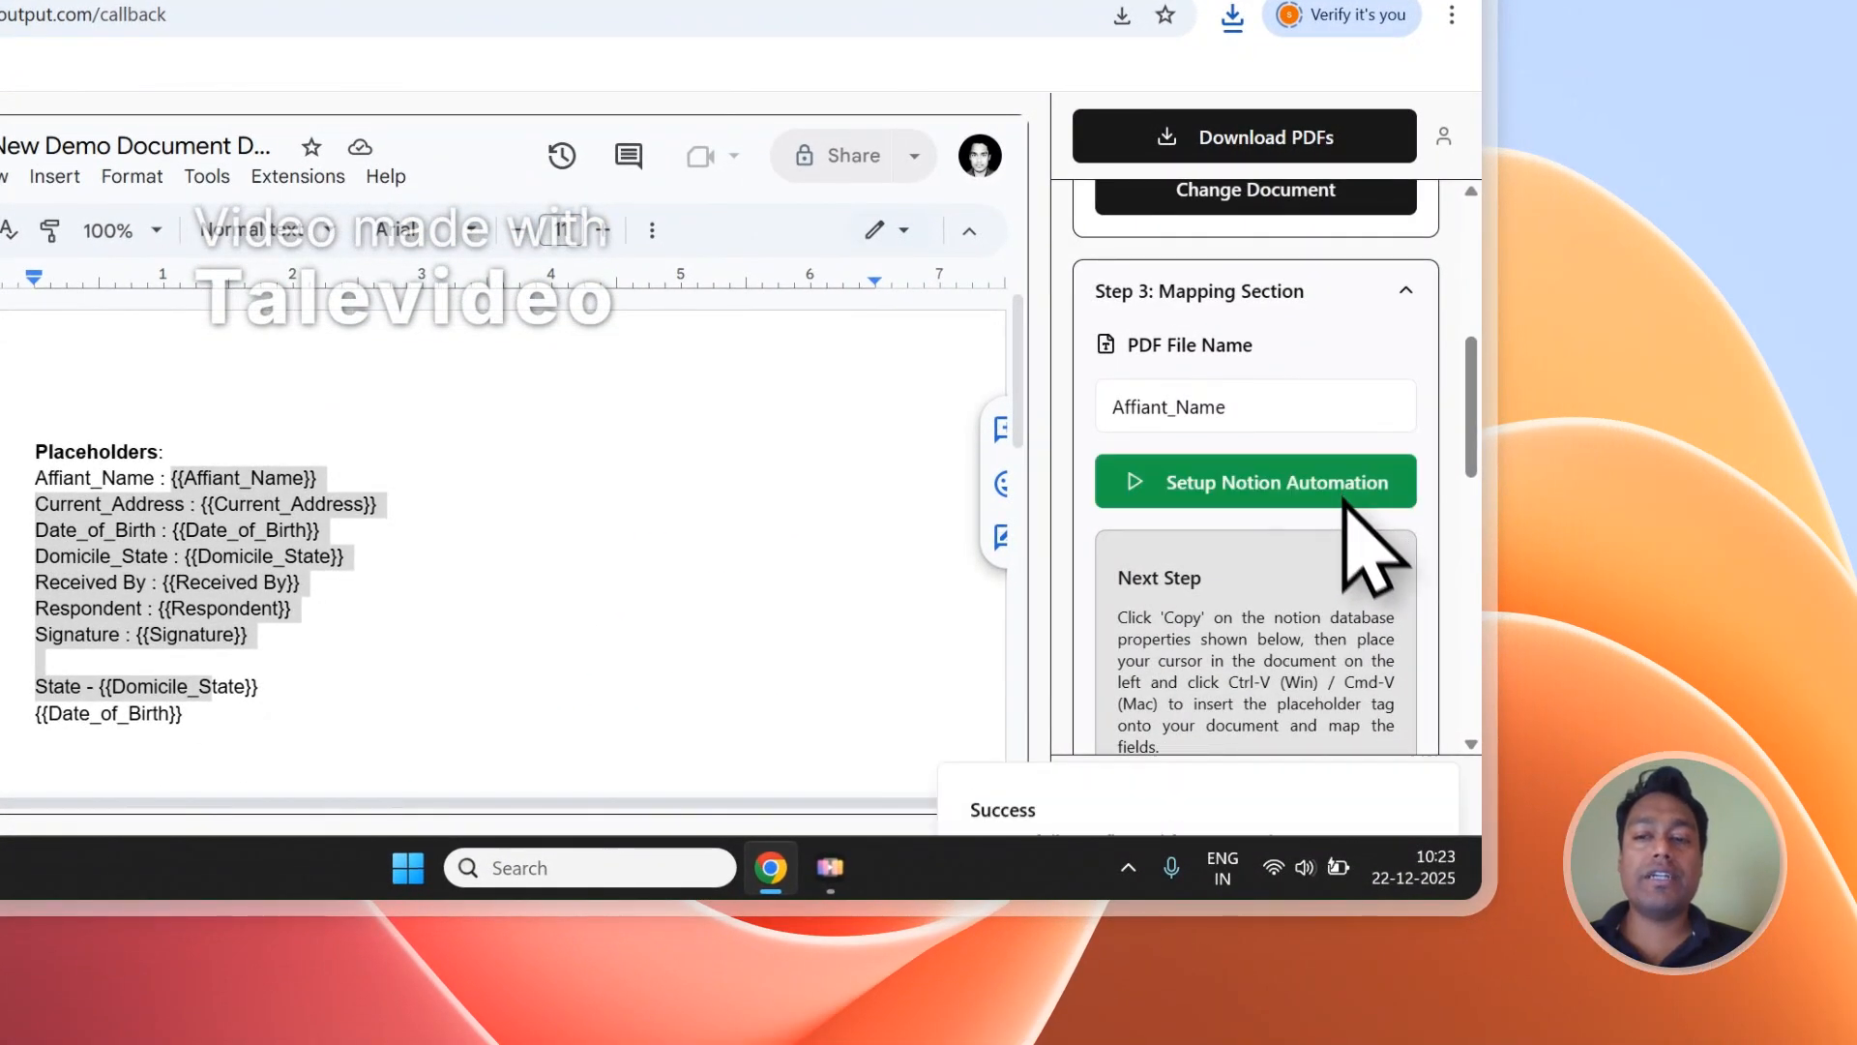
pyautogui.click(1431, 689)
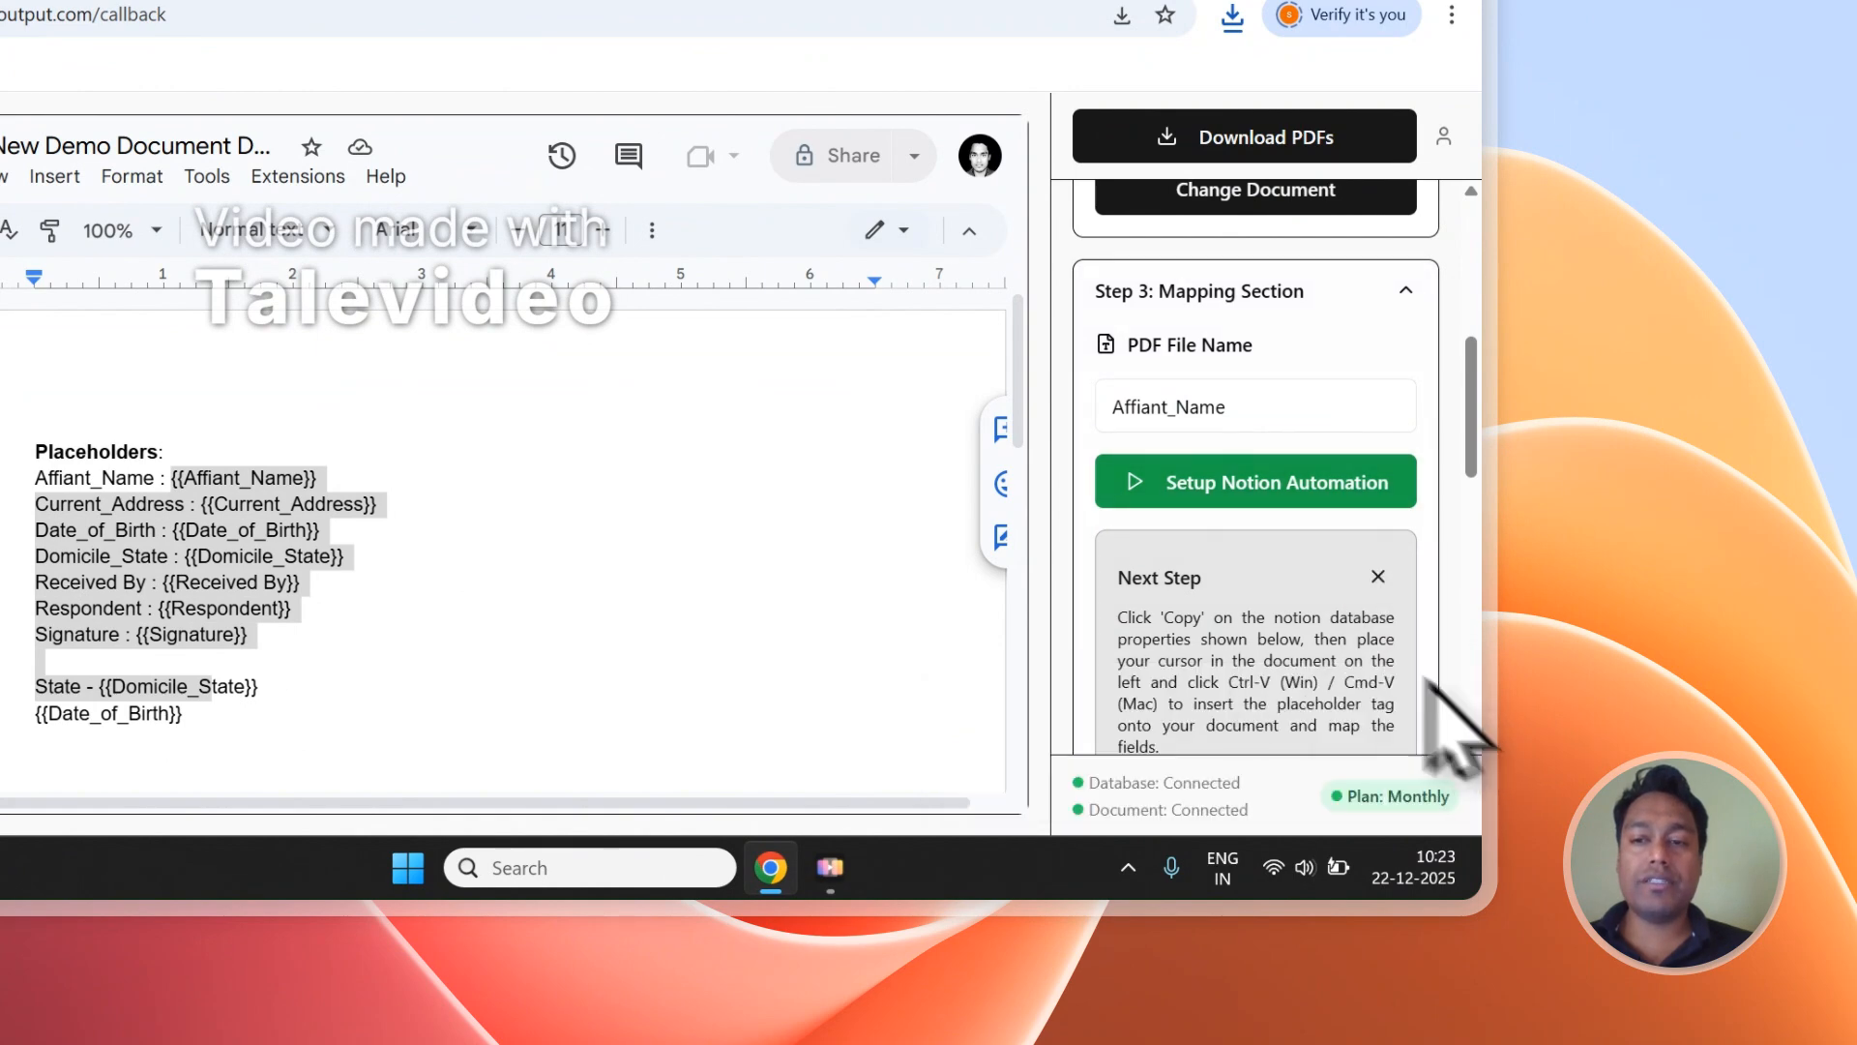
pyautogui.scroll(5, 1287, 619)
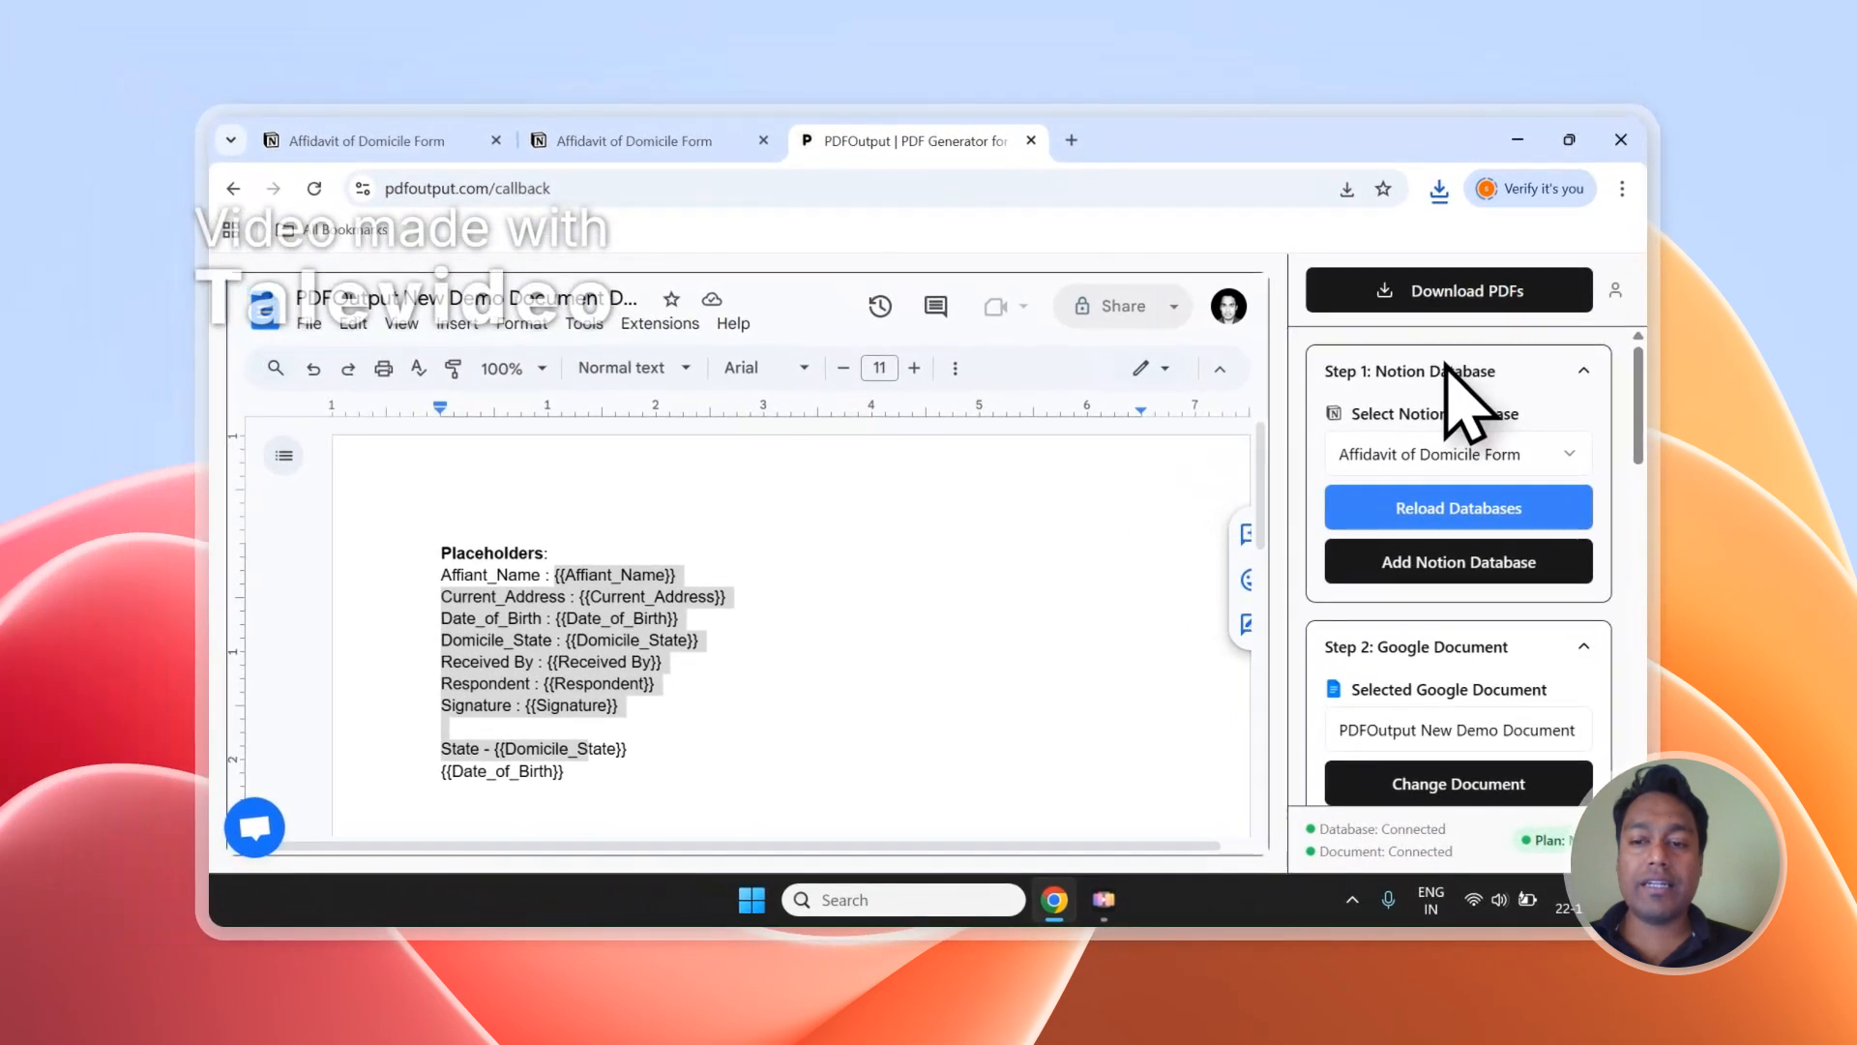
pyautogui.scroll(-5, 1471, 539)
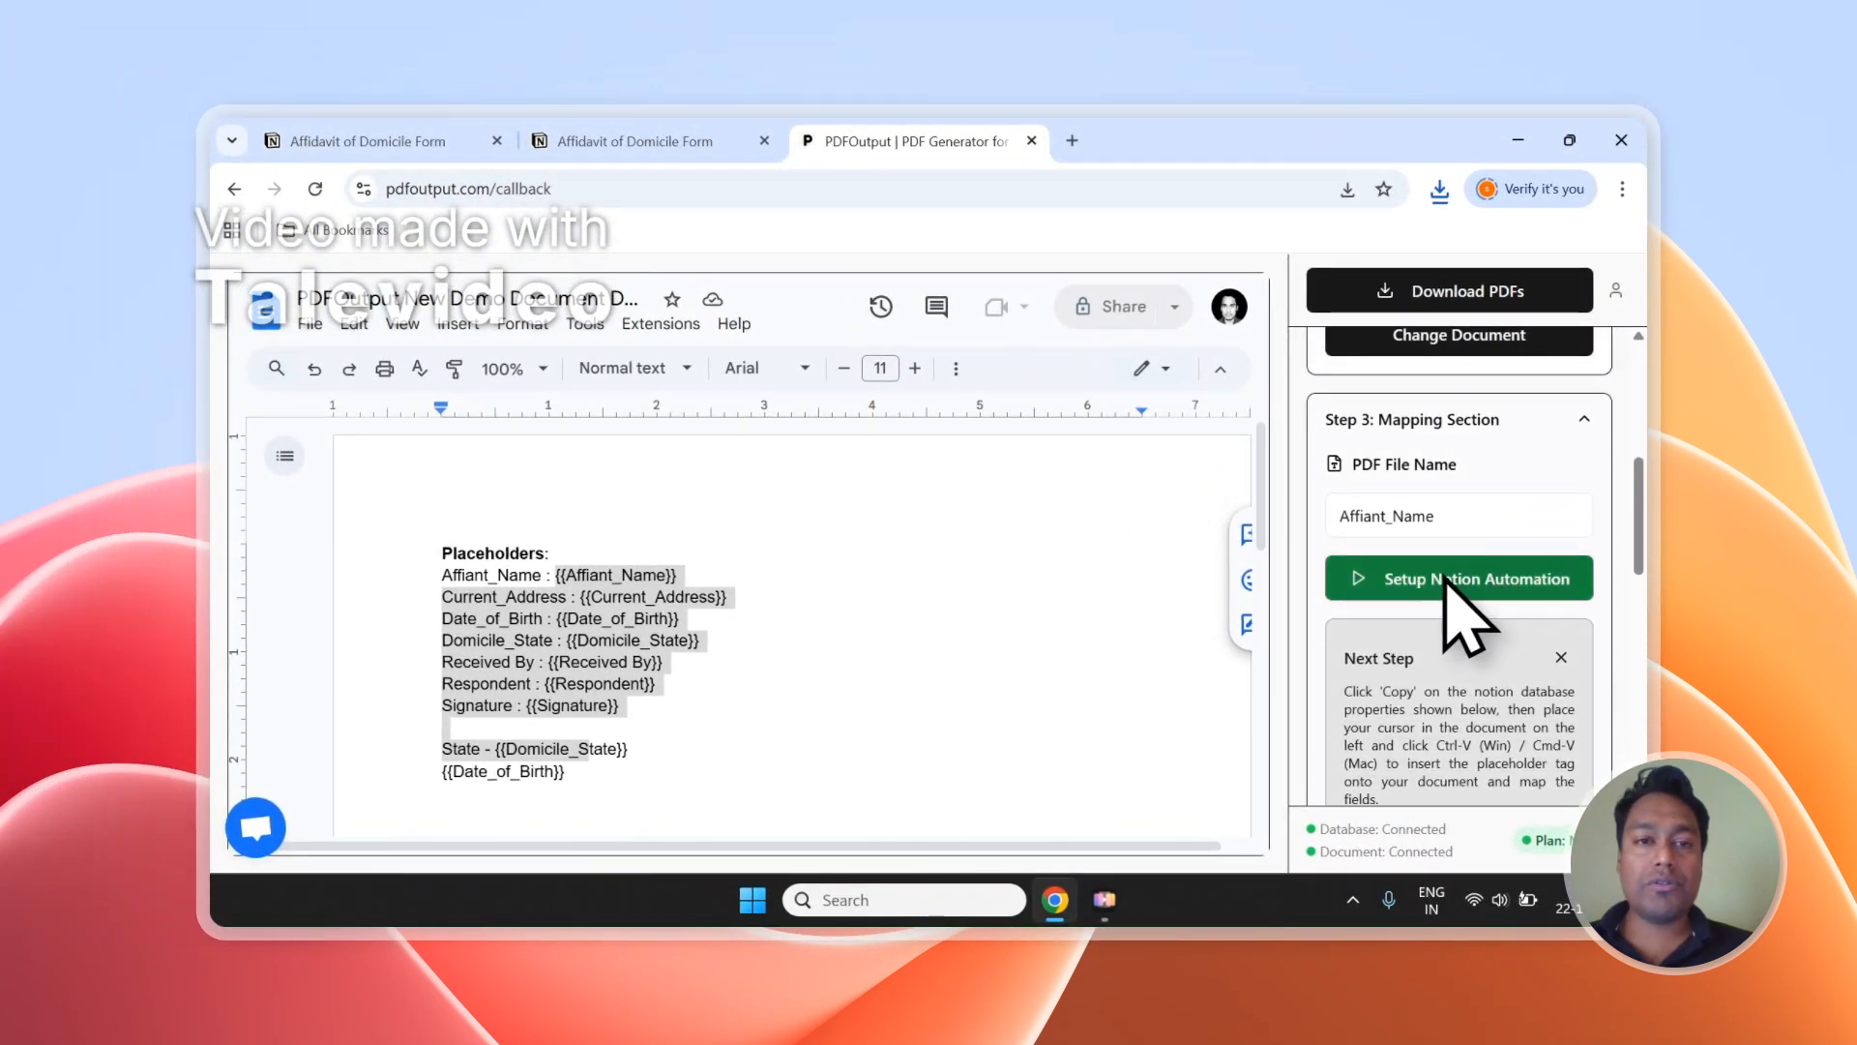
# Add a blank entry to the Notion responses table and set its GeneratePDF status to Ready to Generate.
pyautogui.click(407, 141)
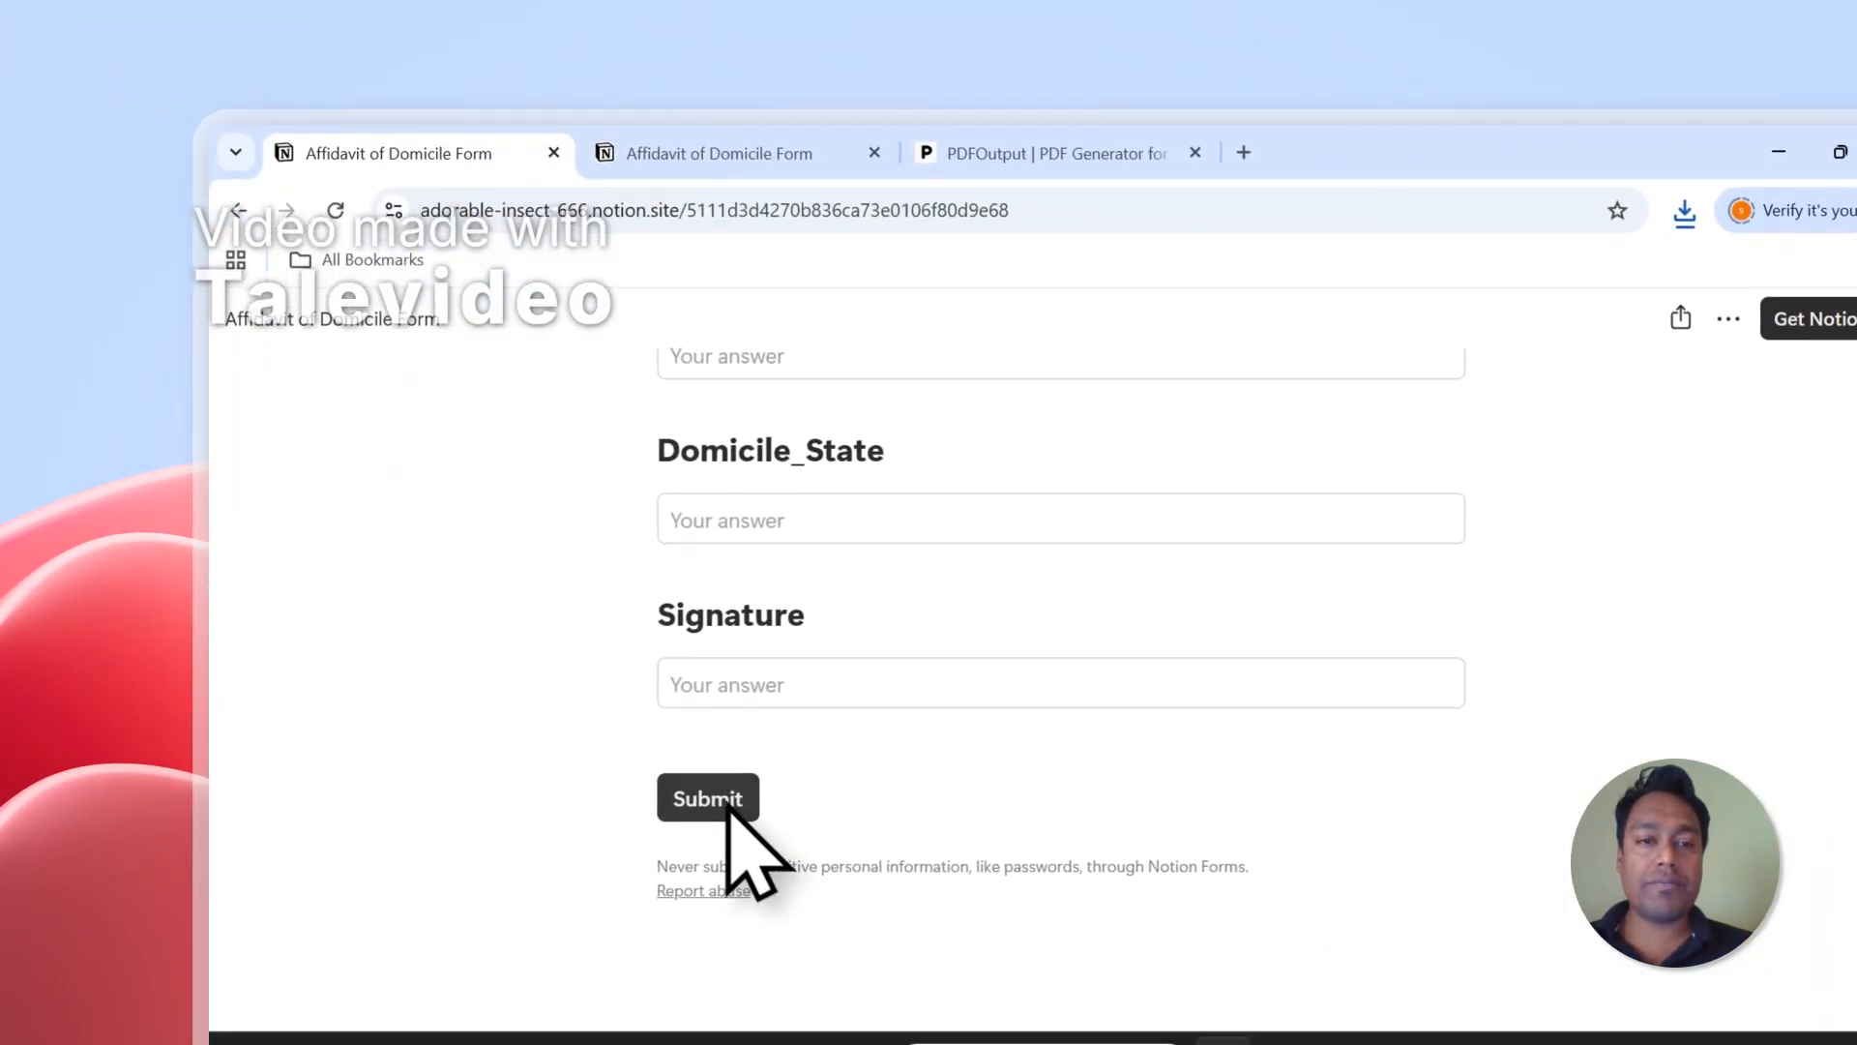
pyautogui.click(735, 179)
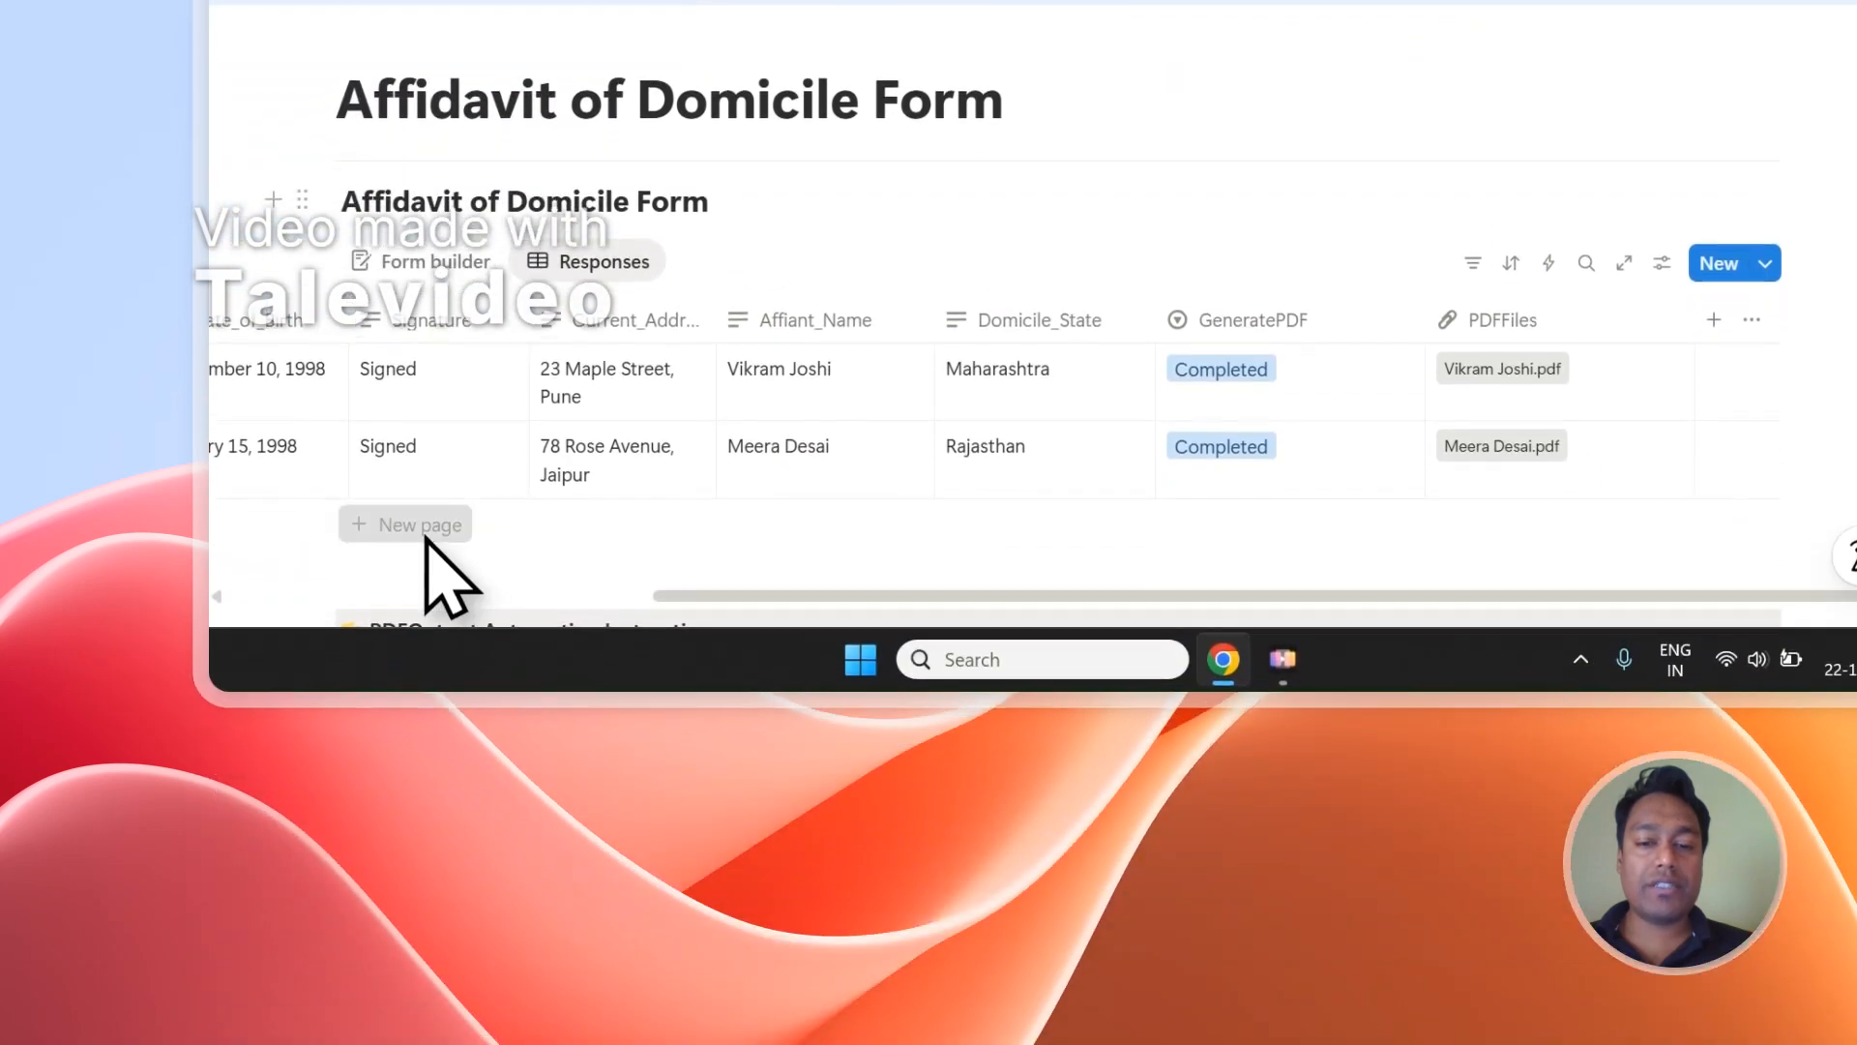
pyautogui.click(416, 977)
pyautogui.click(1625, 511)
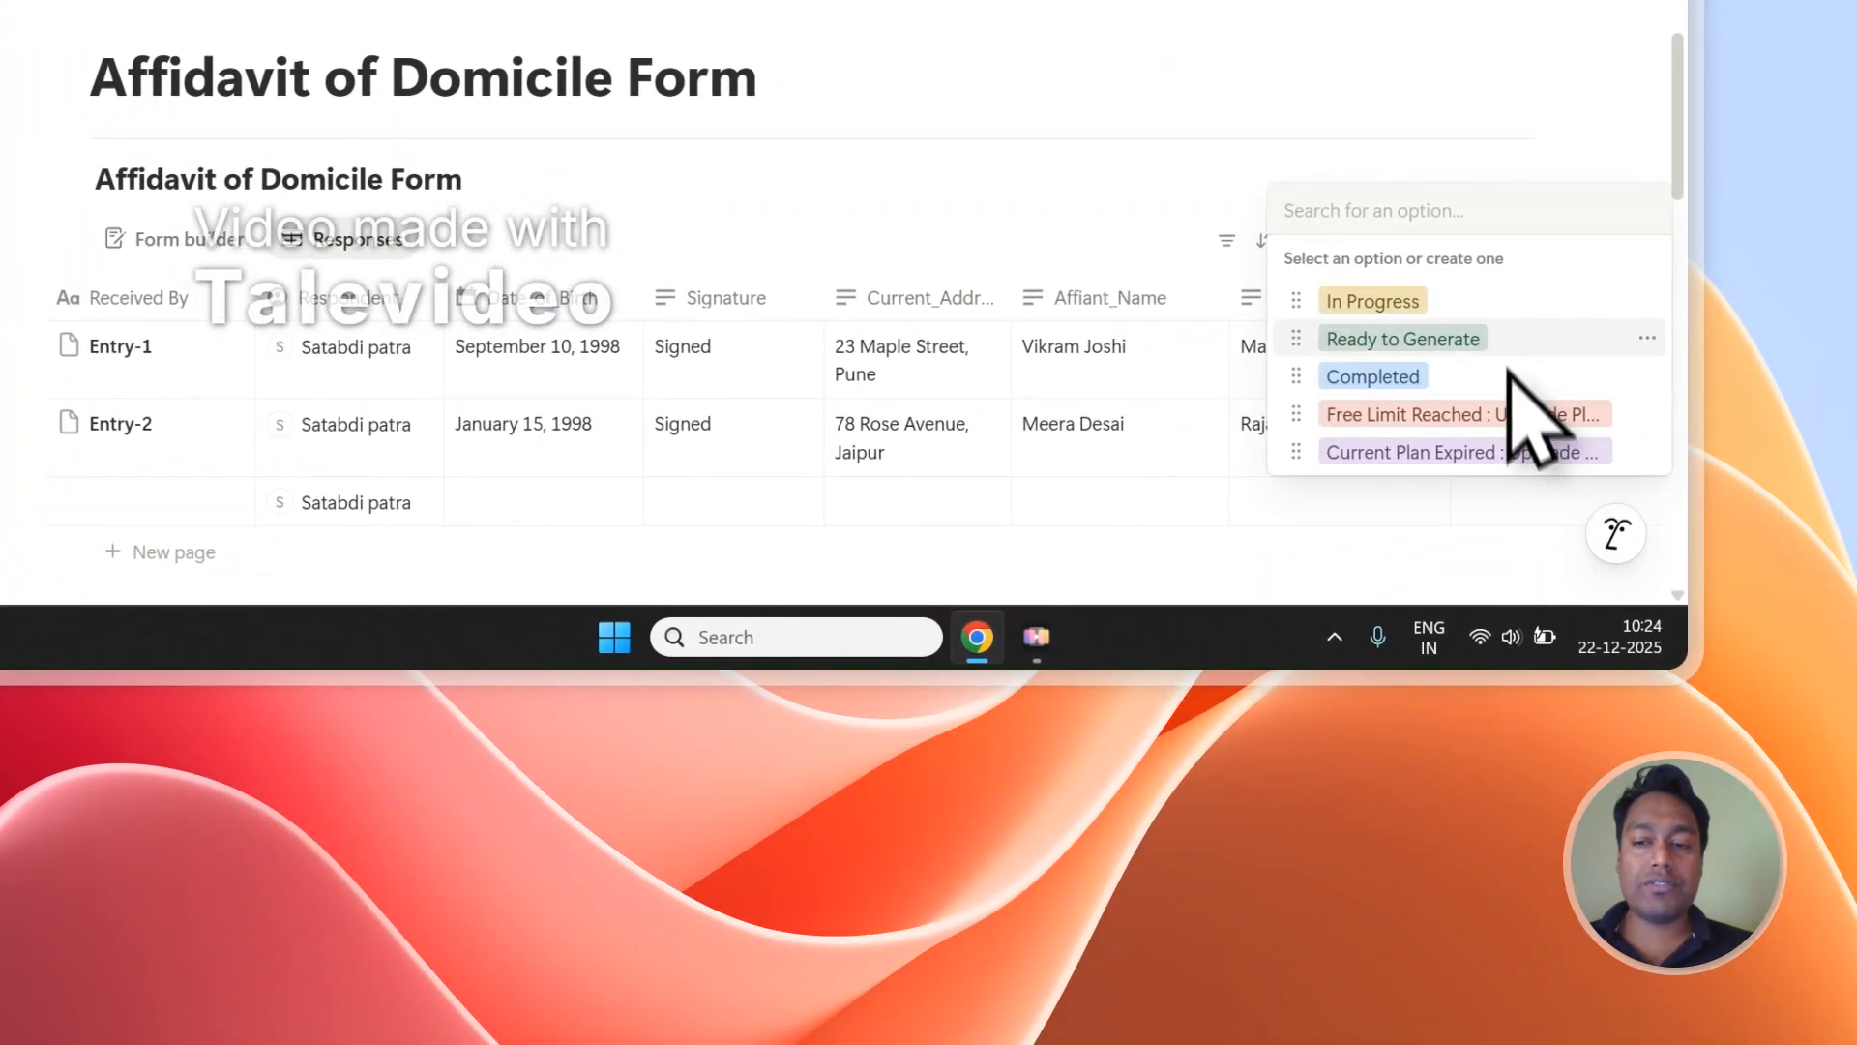
pyautogui.click(1640, 367)
pyautogui.scroll(-1, 1461, 425)
pyautogui.moveTo(1214, 488); pyautogui.dragTo(1513, 489)
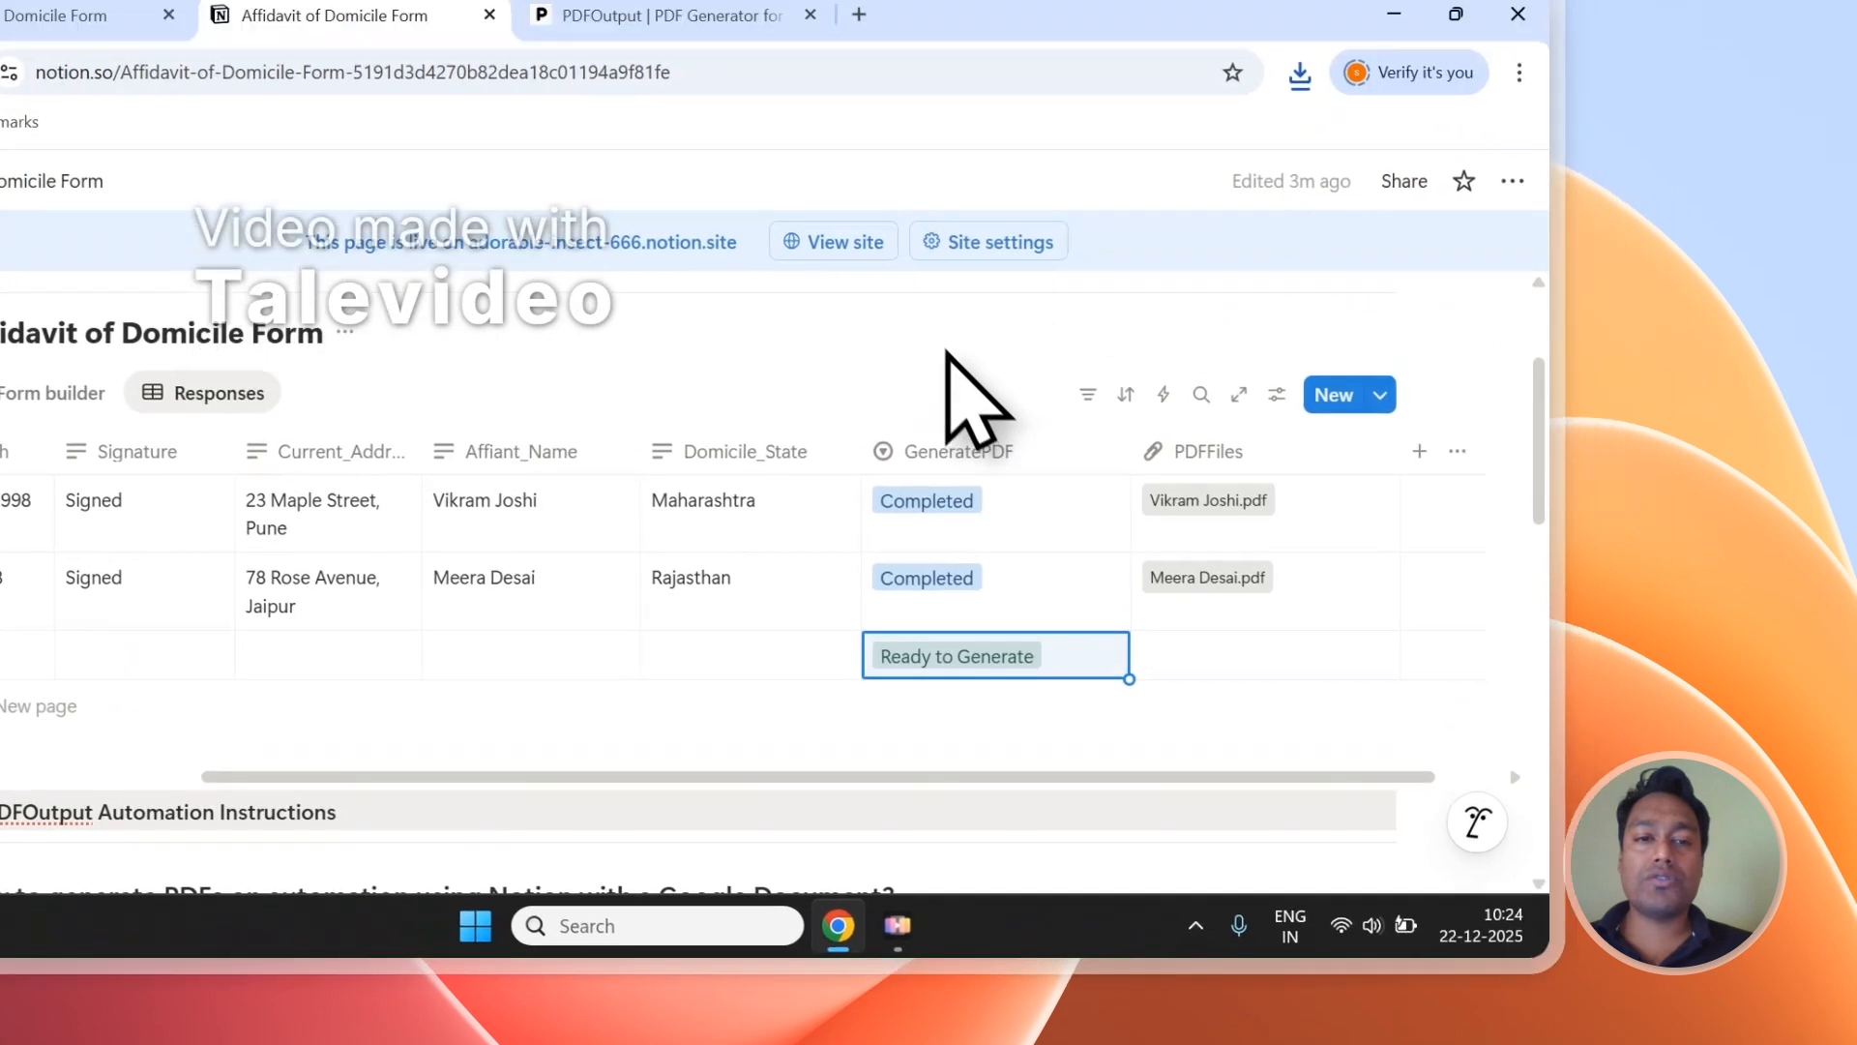
# Review the new entry's GeneratePDF and PDFFiles cells in Notion alongside the Setup Notion Automation section in PDFOutput.
pyautogui.click(1071, 48)
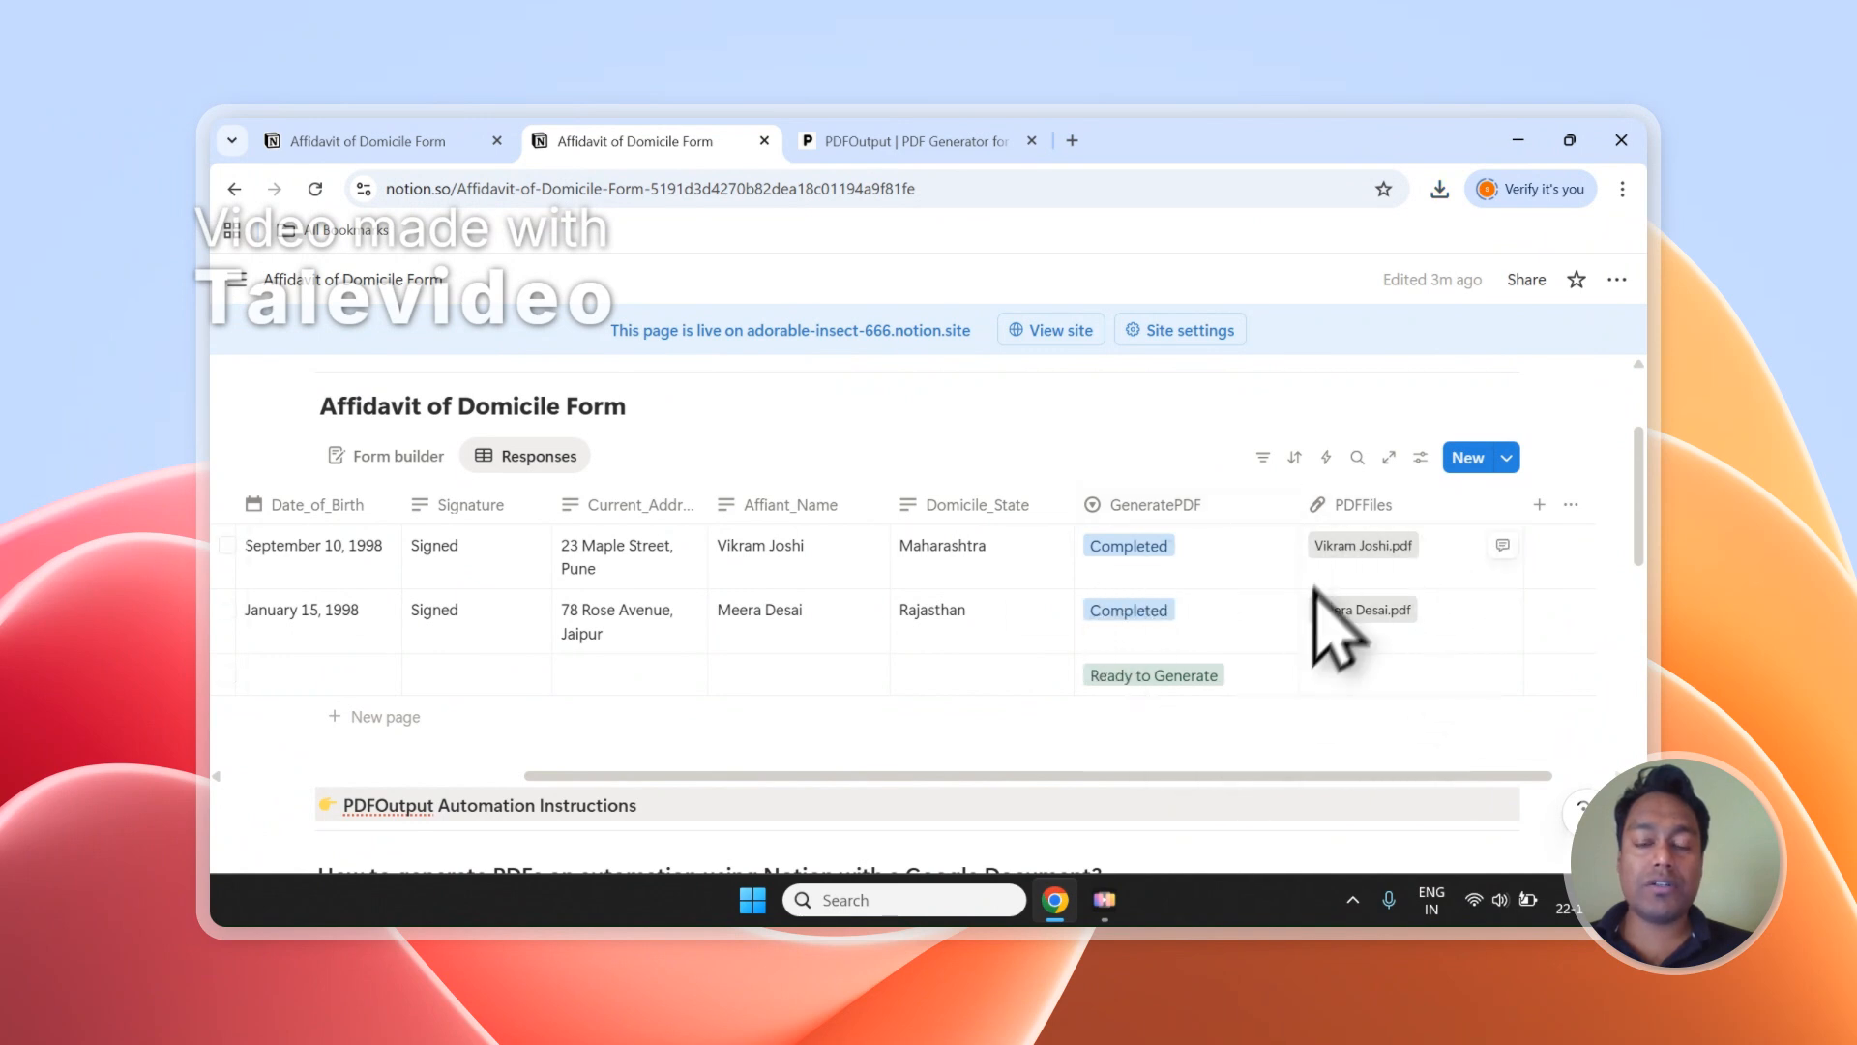
pyautogui.click(962, 143)
pyautogui.click(740, 147)
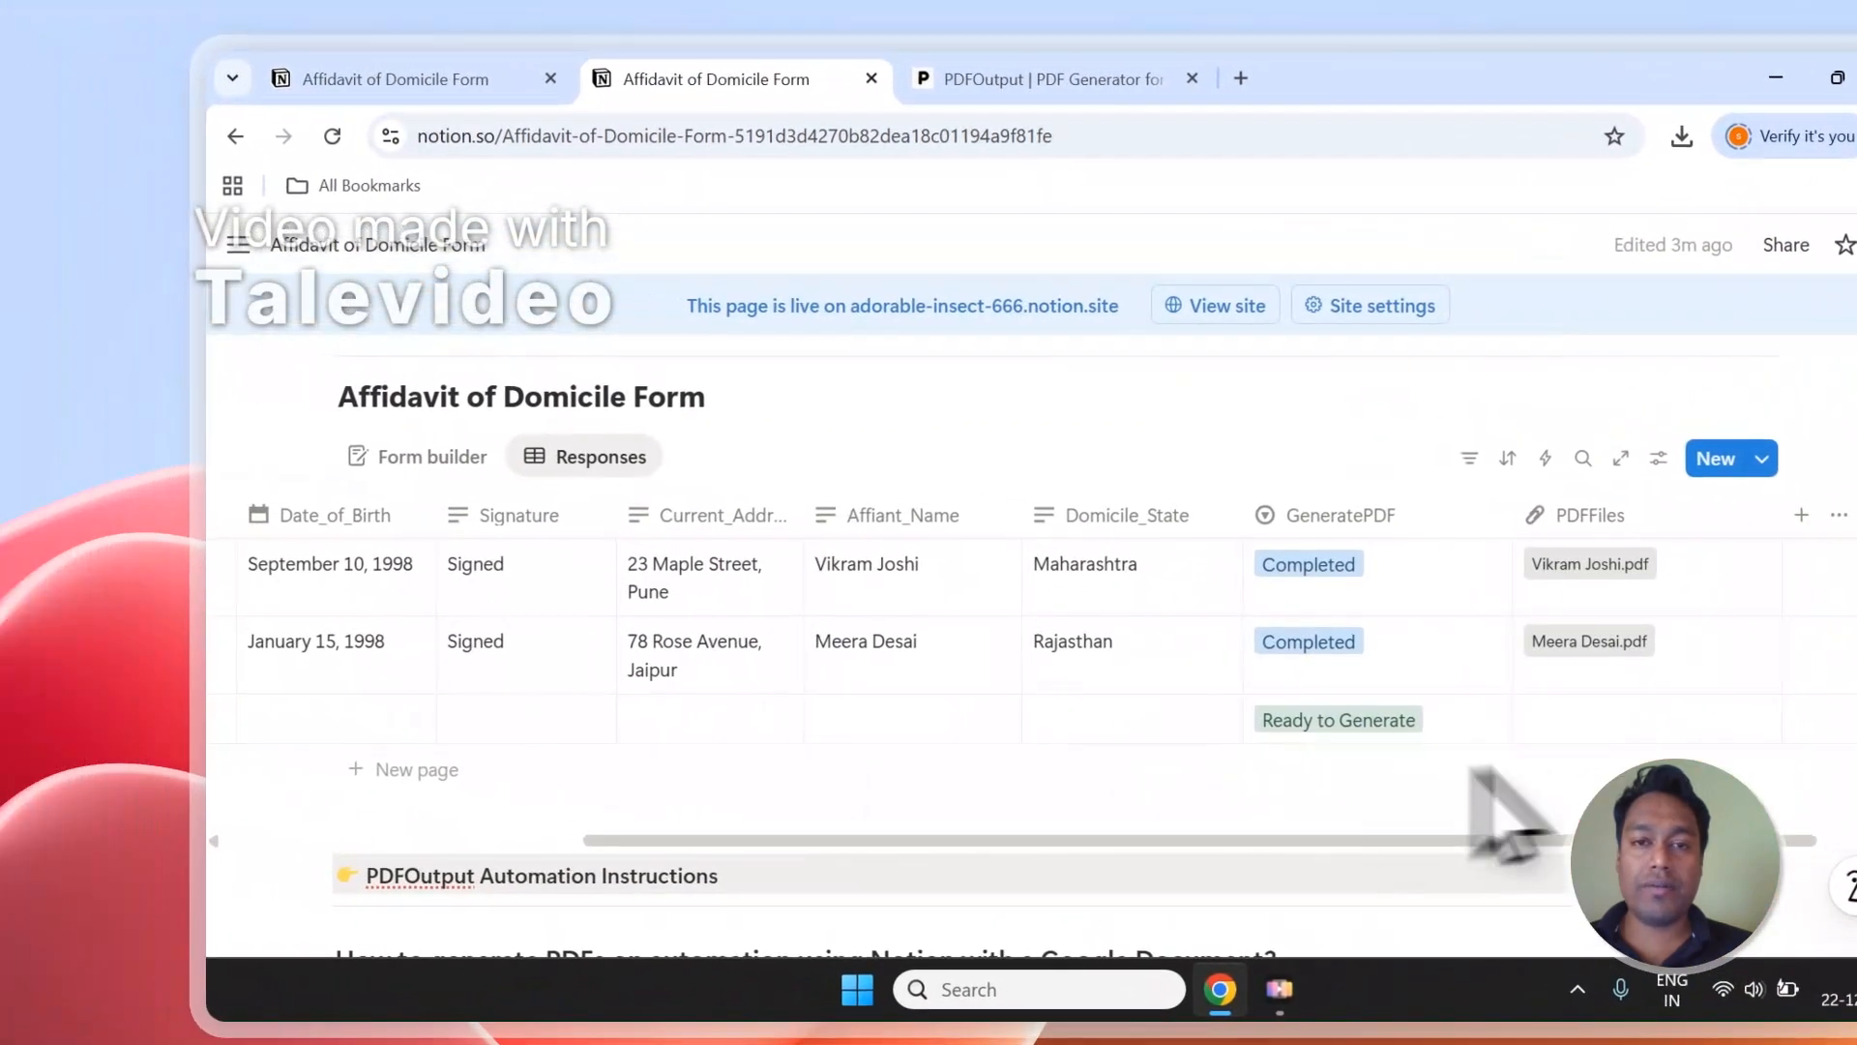
pyautogui.click(1040, 78)
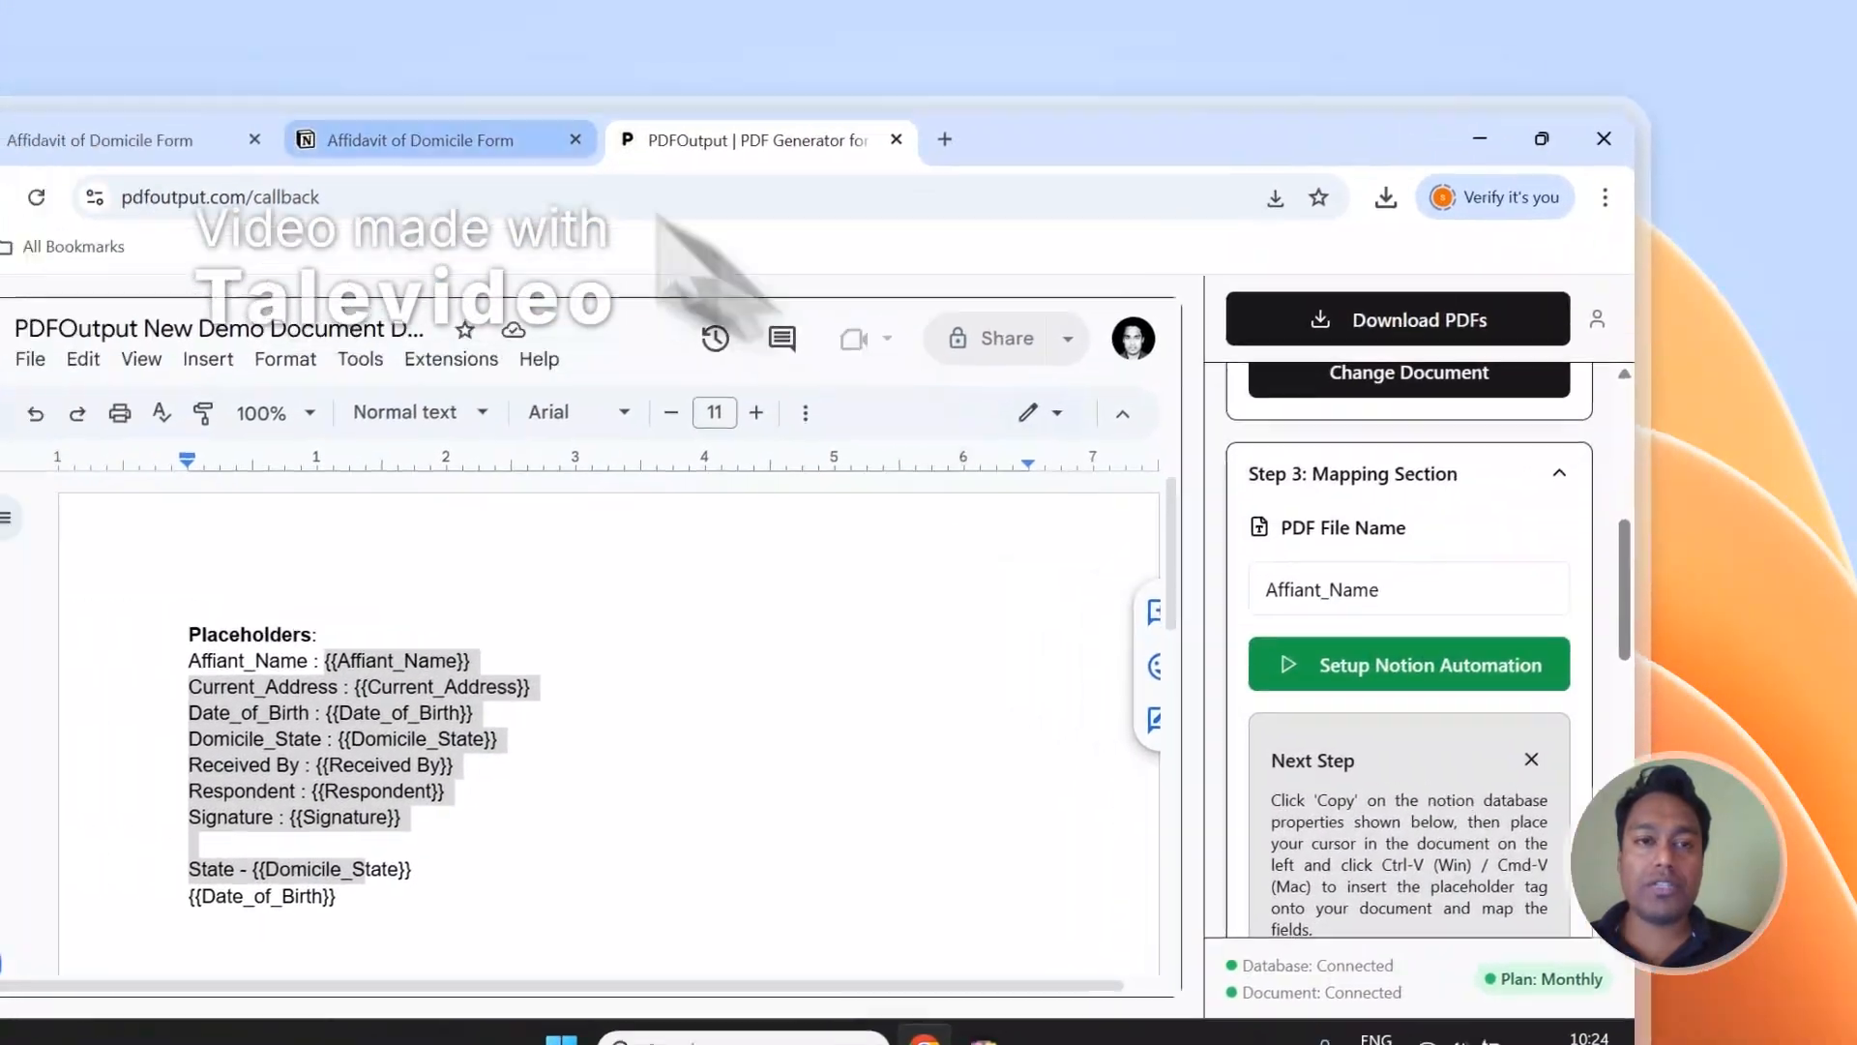
pyautogui.click(288, 94)
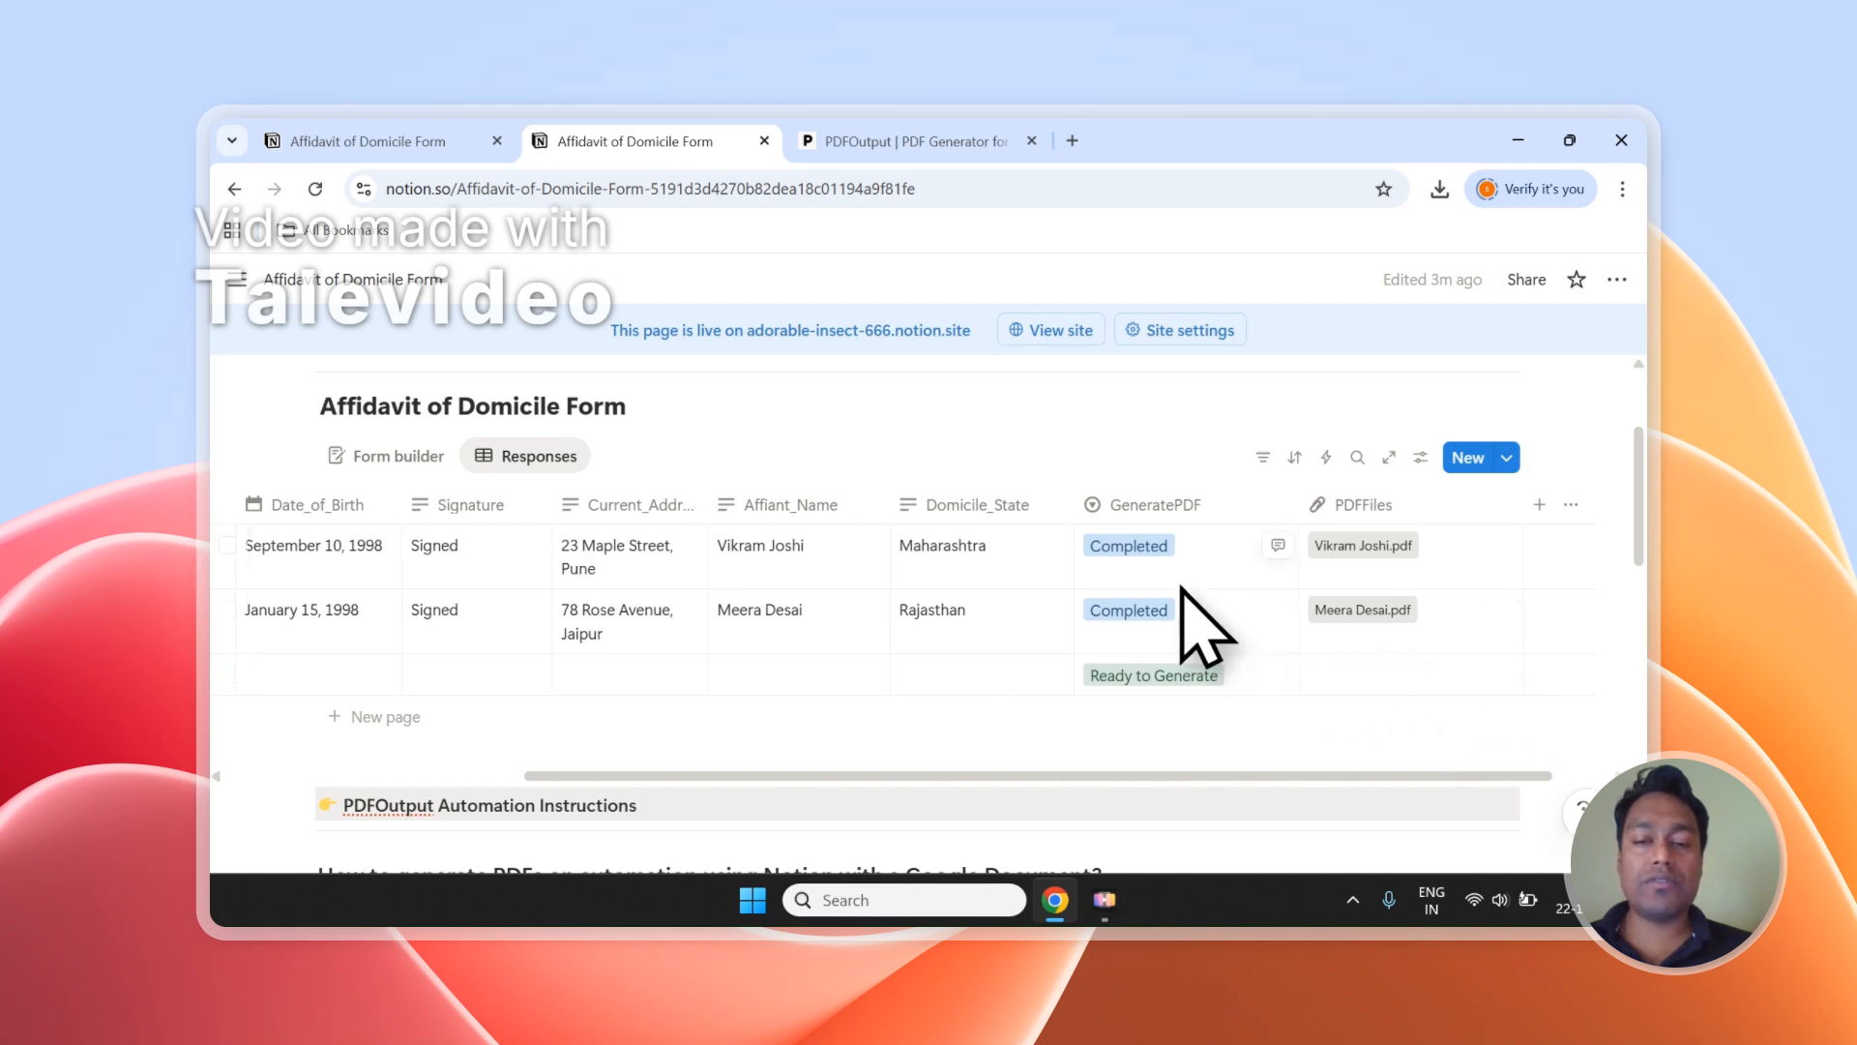
pyautogui.click(909, 141)
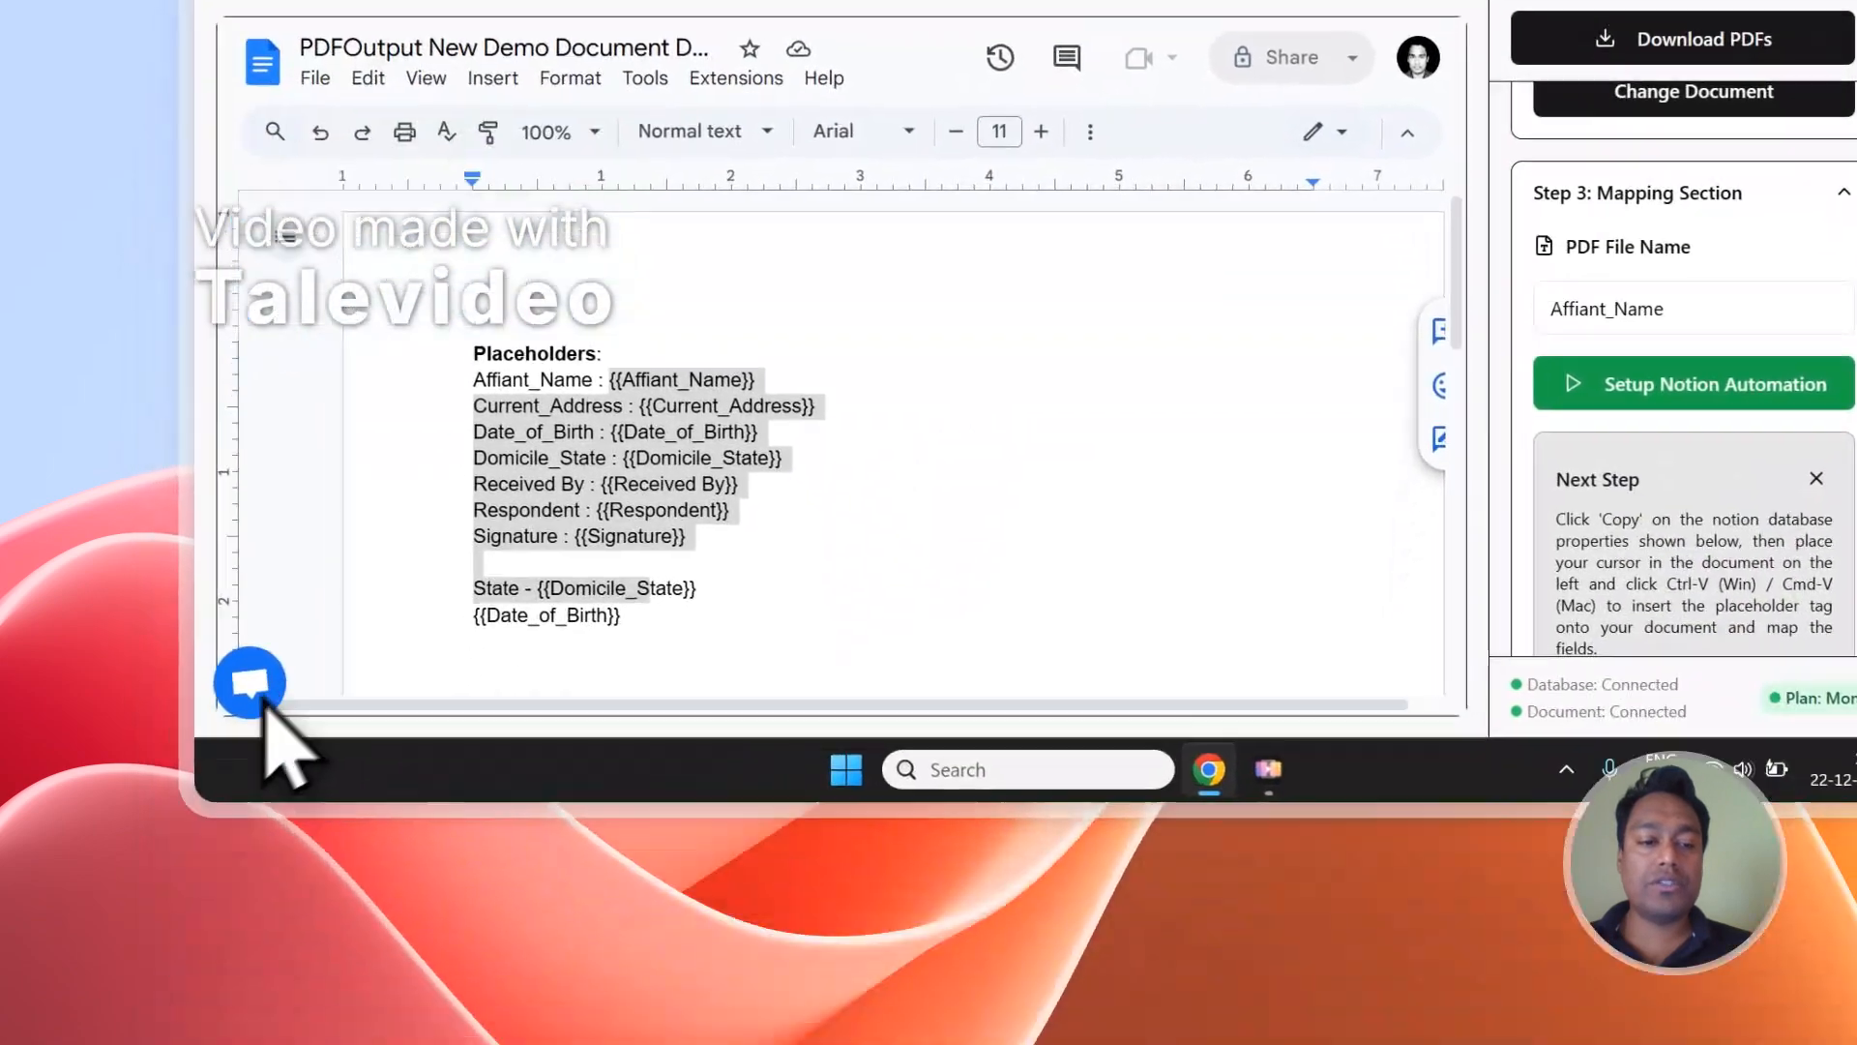
# Open and close the PDFOutput support chat, and sign out of the account.
pyautogui.click(219, 957)
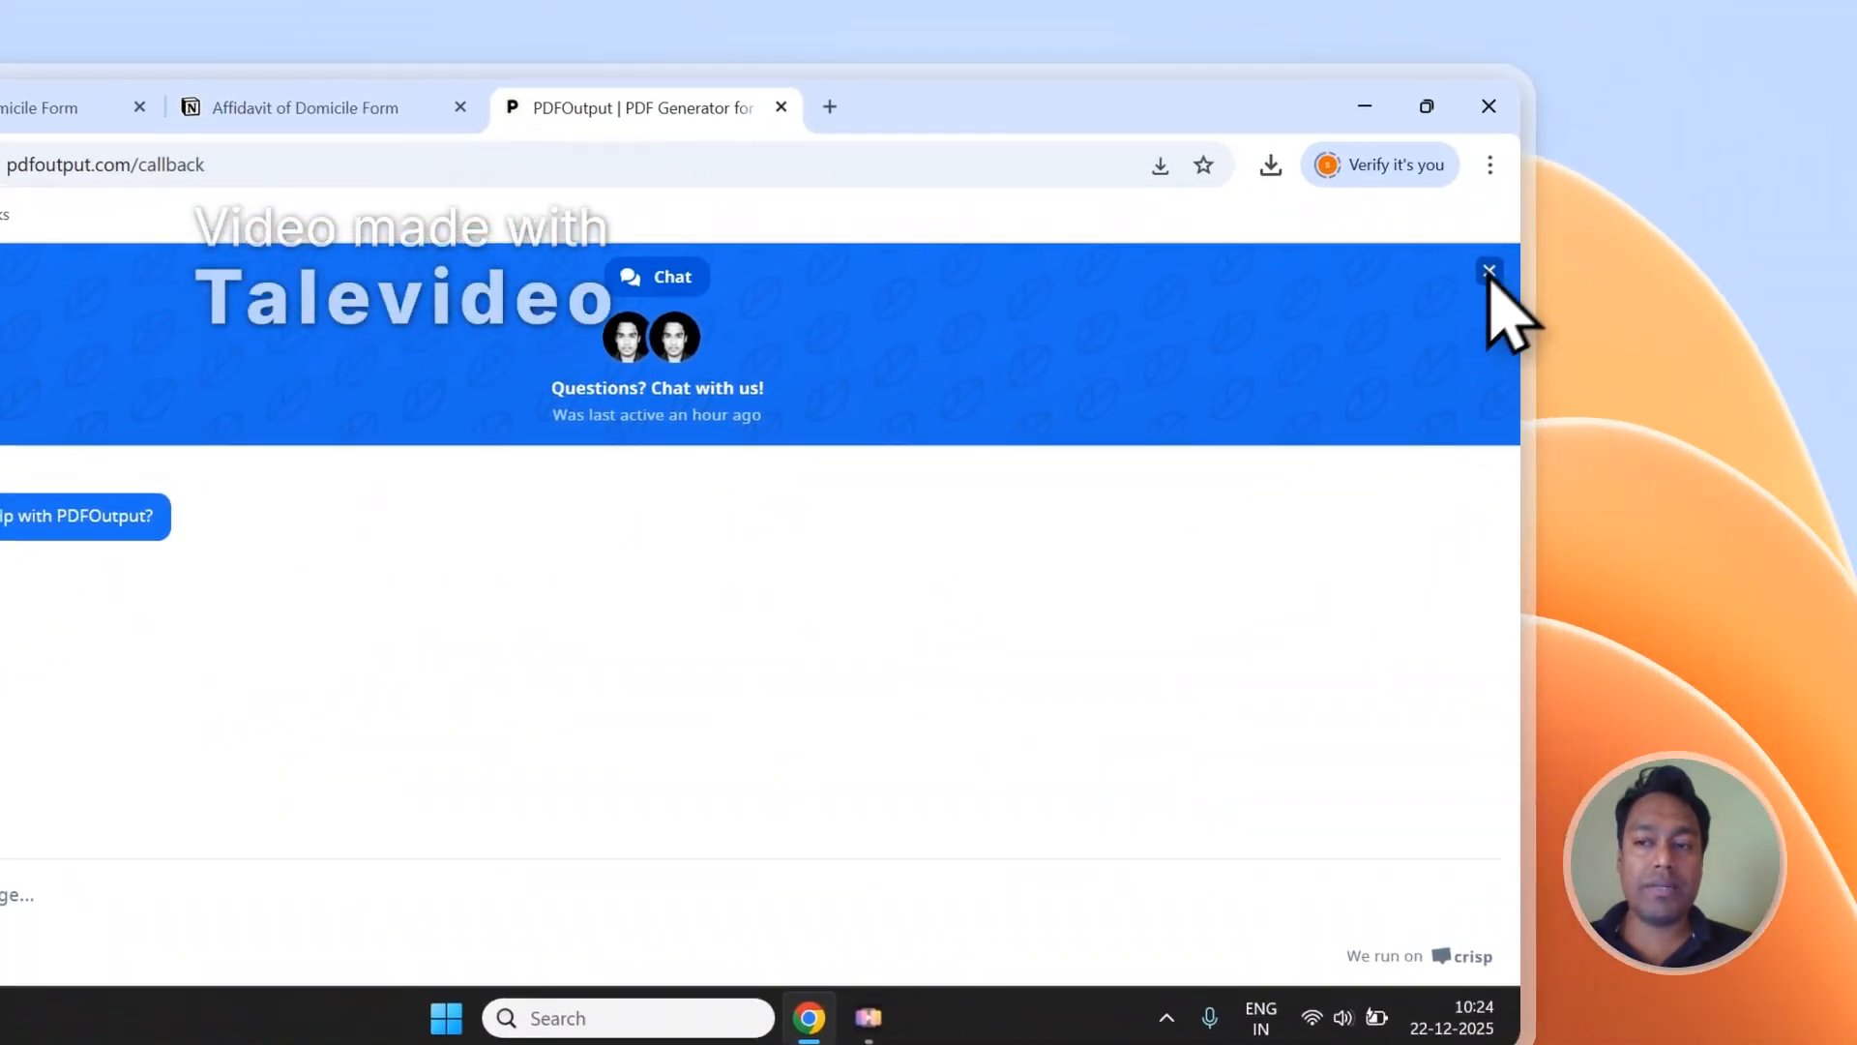
pyautogui.click(1579, 354)
pyautogui.click(1315, 531)
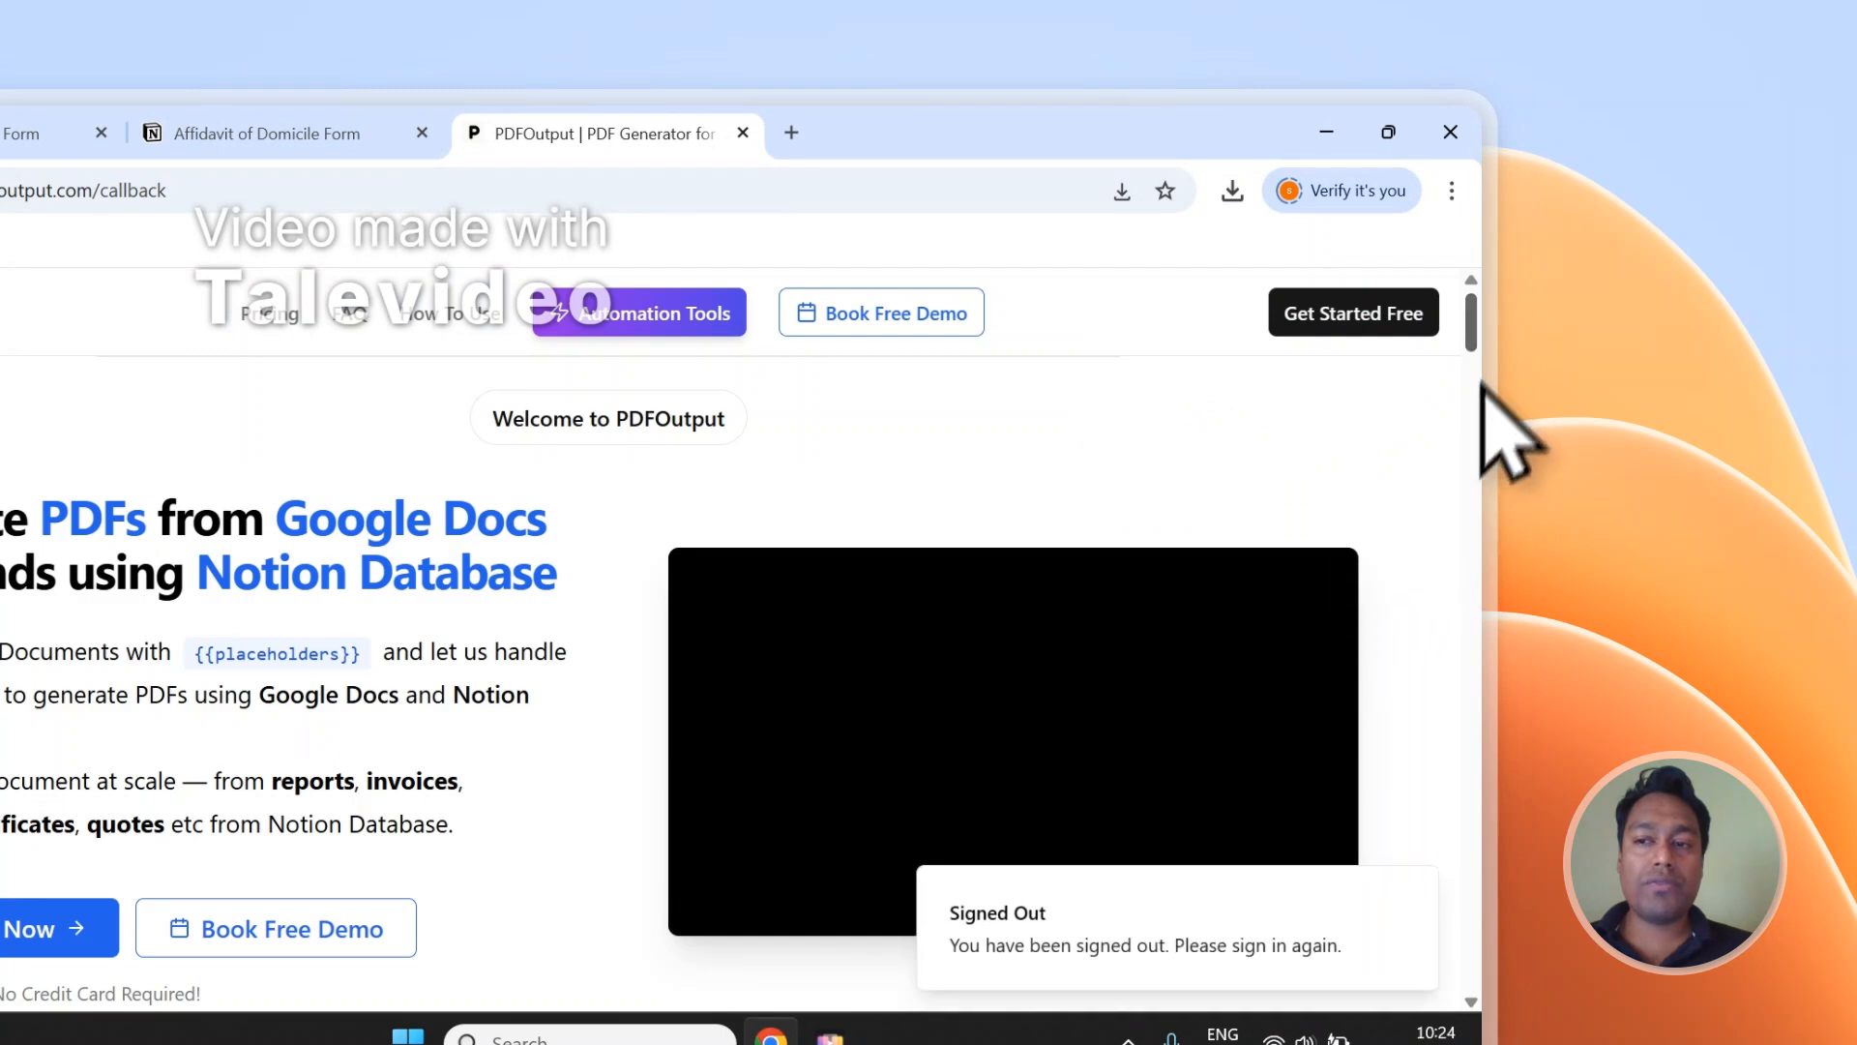
# Open the PDFOutput Contact page and bring its Send Message form and the Book Free Demo option into view.
pyautogui.moveTo(1471, 788); pyautogui.dragTo(1471, 997)
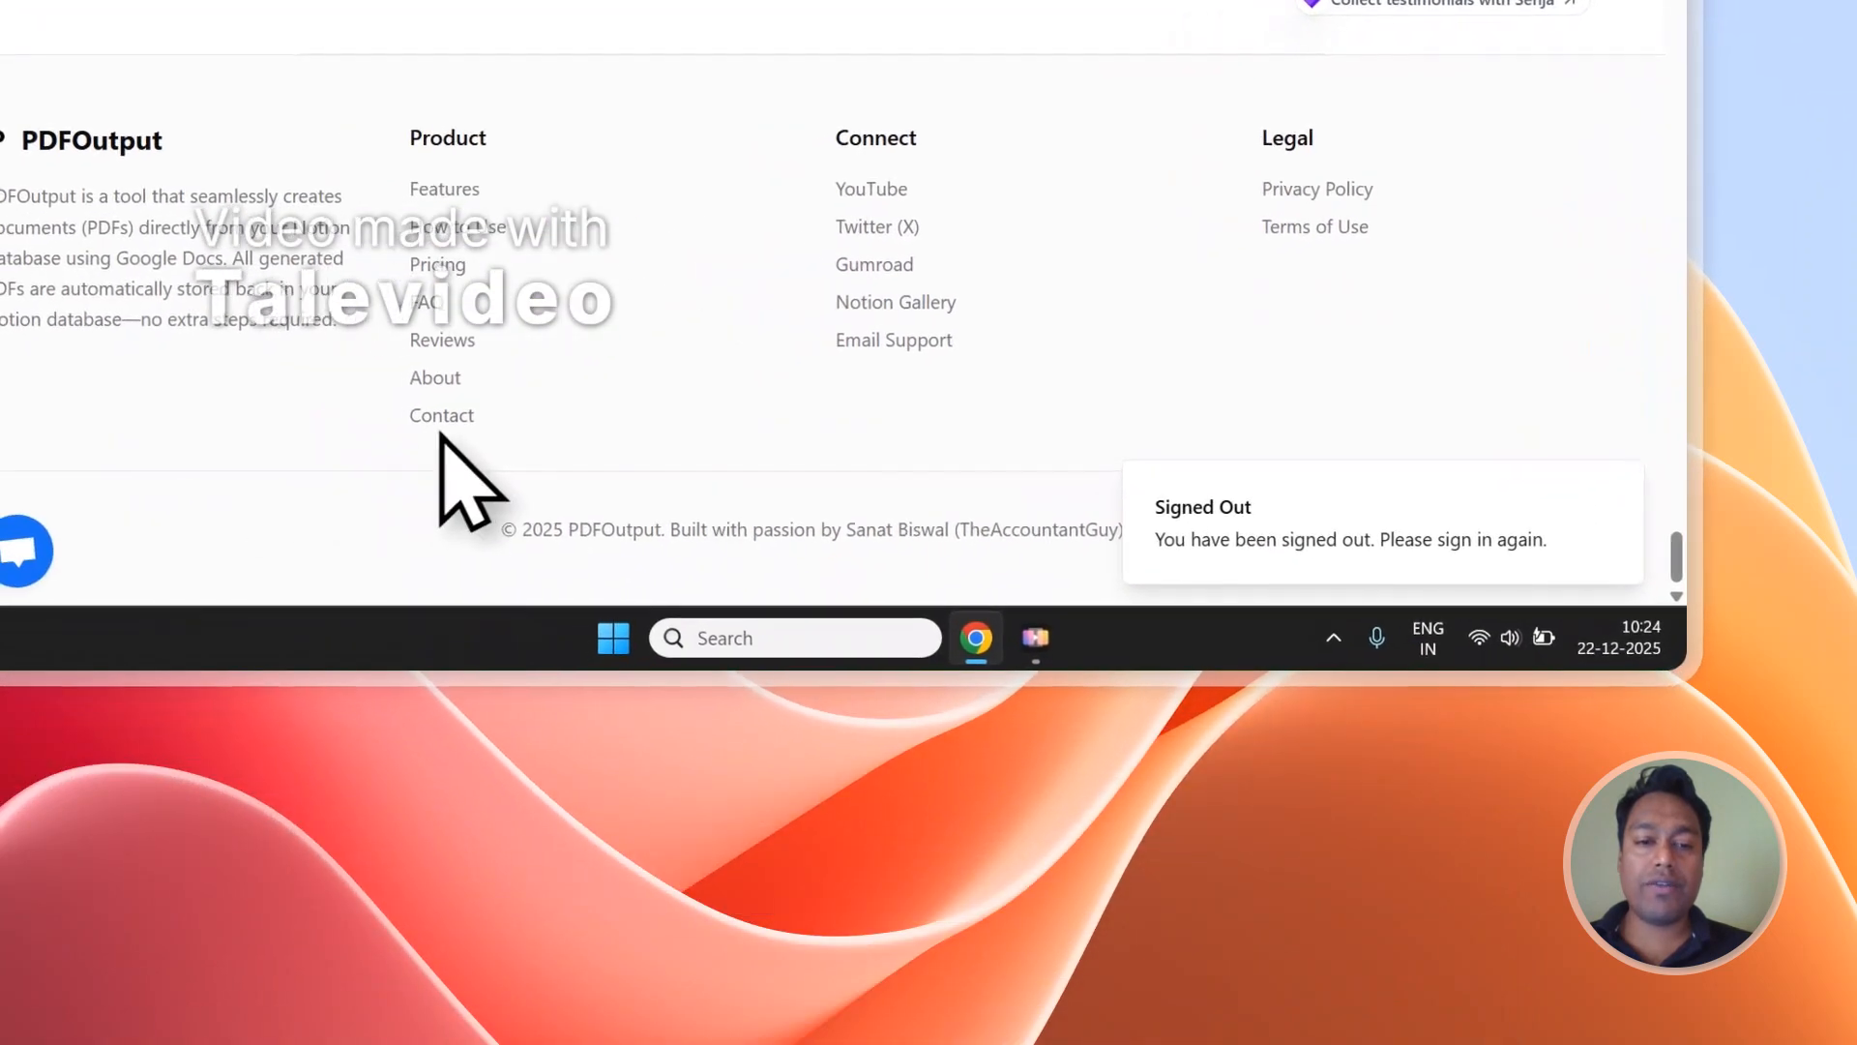
pyautogui.click(447, 416)
pyautogui.scroll(-3, 691, 319)
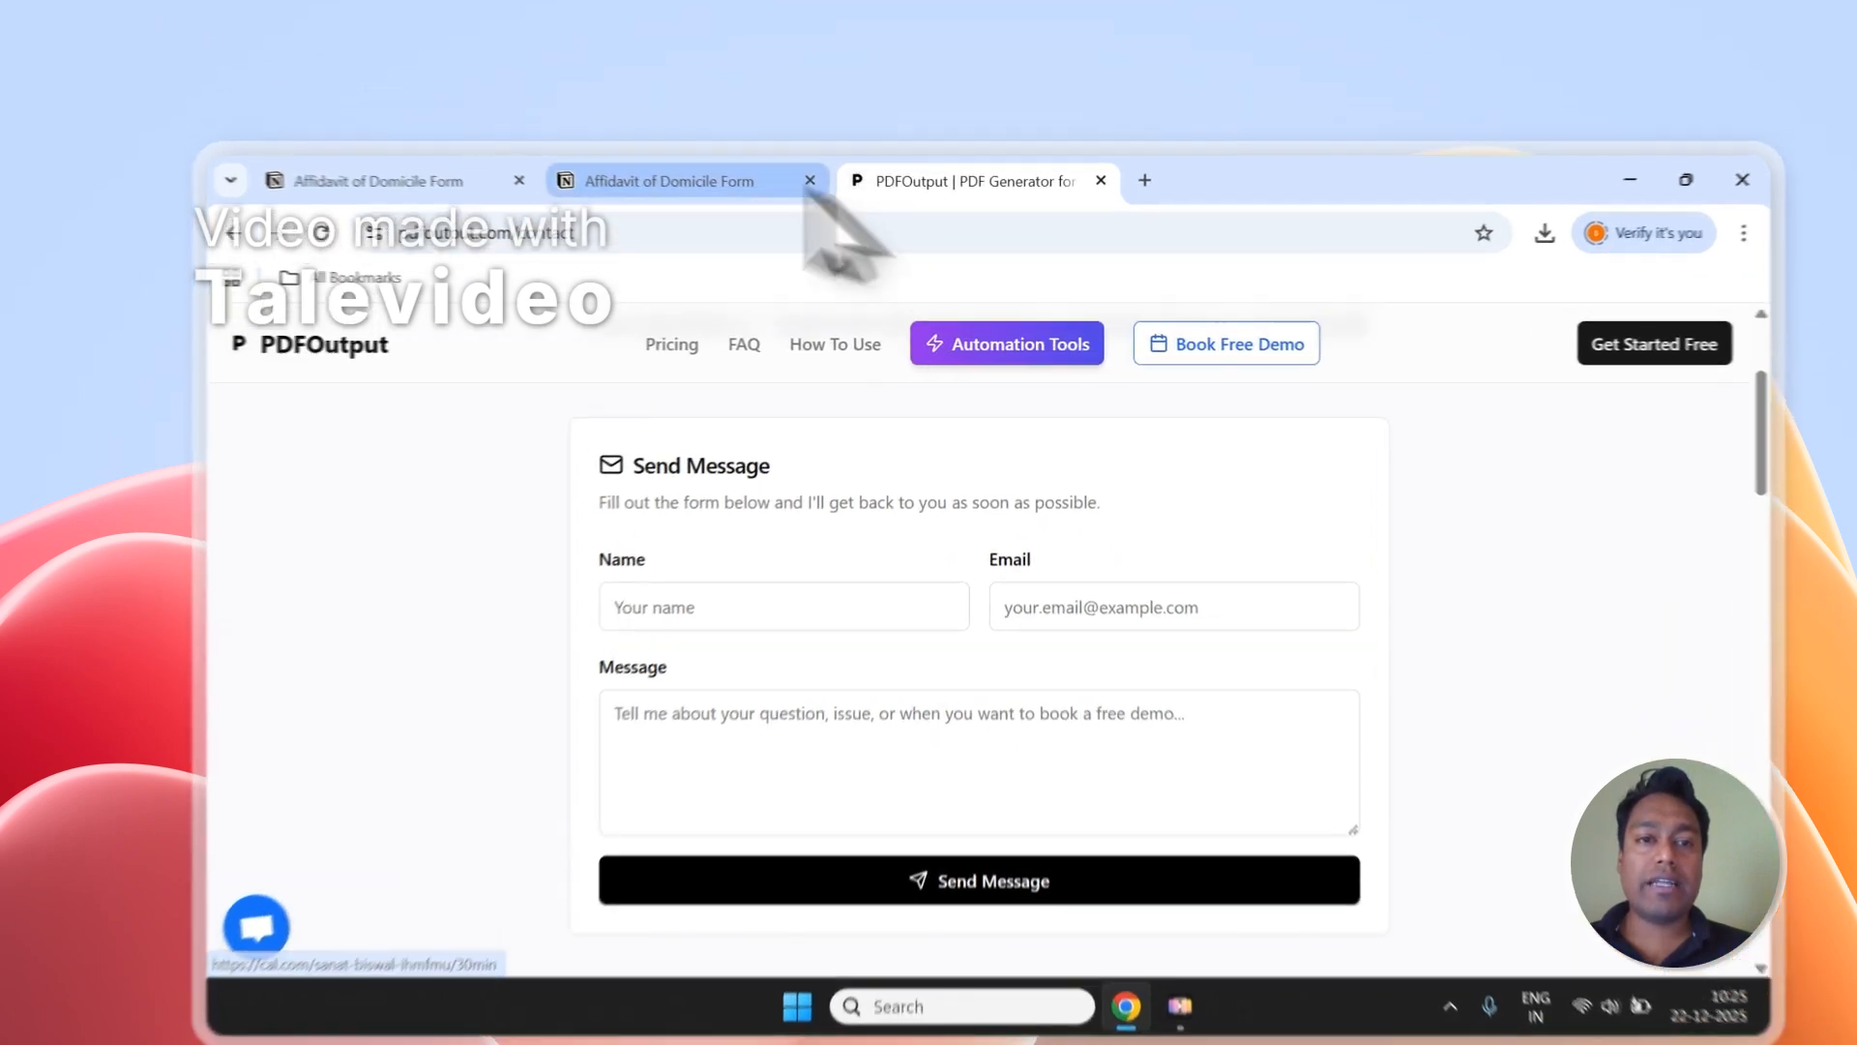
# Check the GeneratePDF status of the new entry in the Notion responses, revisiting the PDFOutput Contact page in between.
pyautogui.click(677, 141)
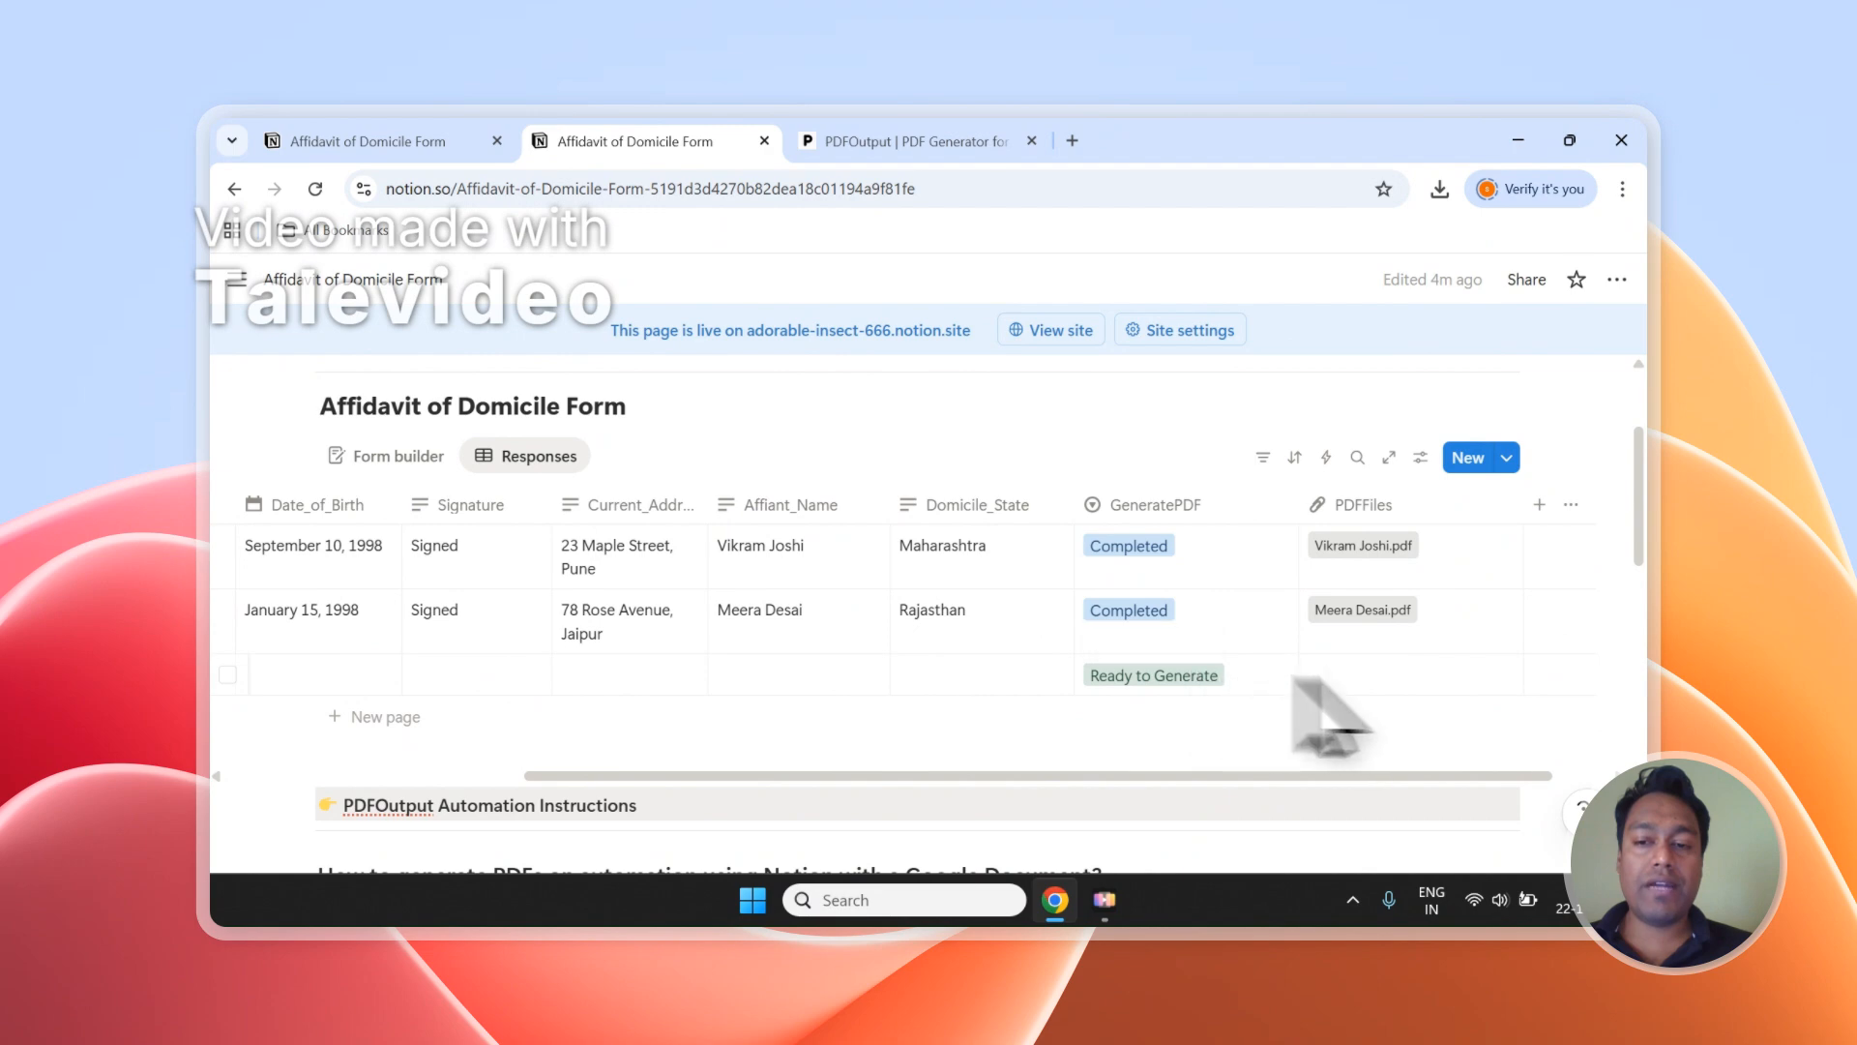
pyautogui.click(909, 142)
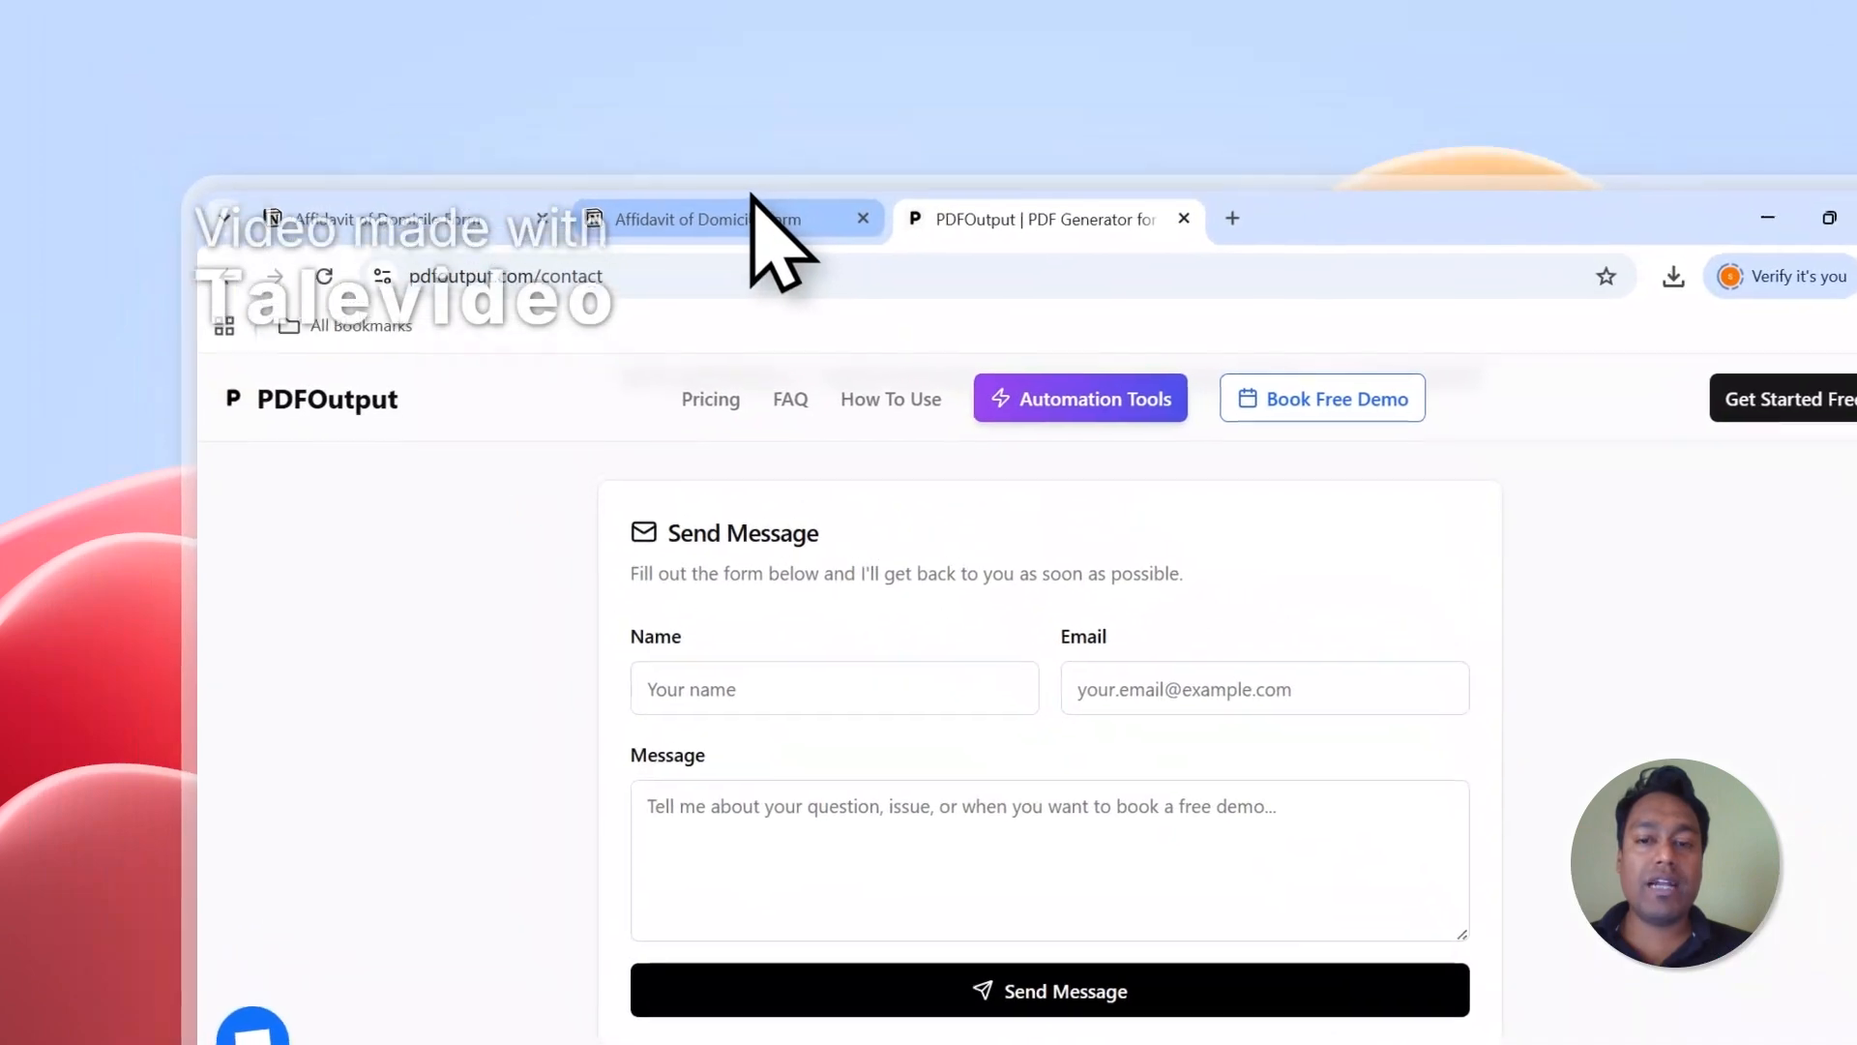
pyautogui.click(756, 214)
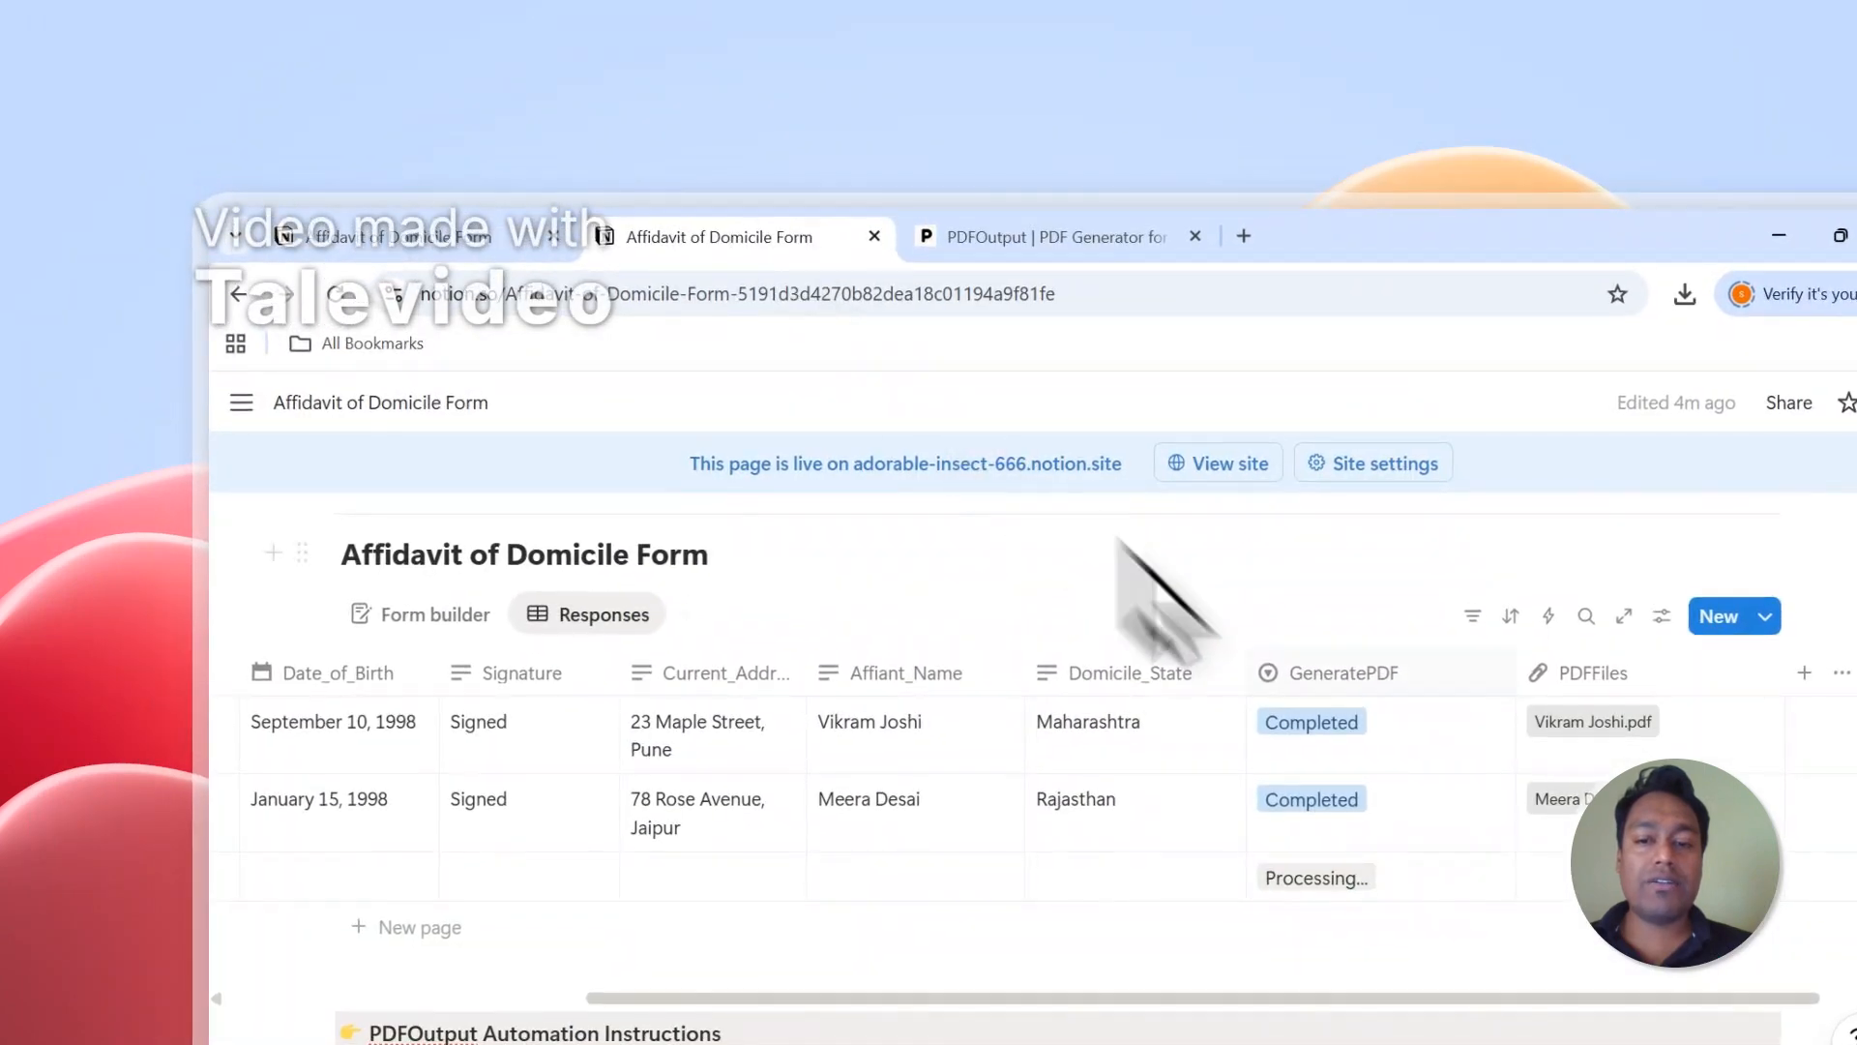